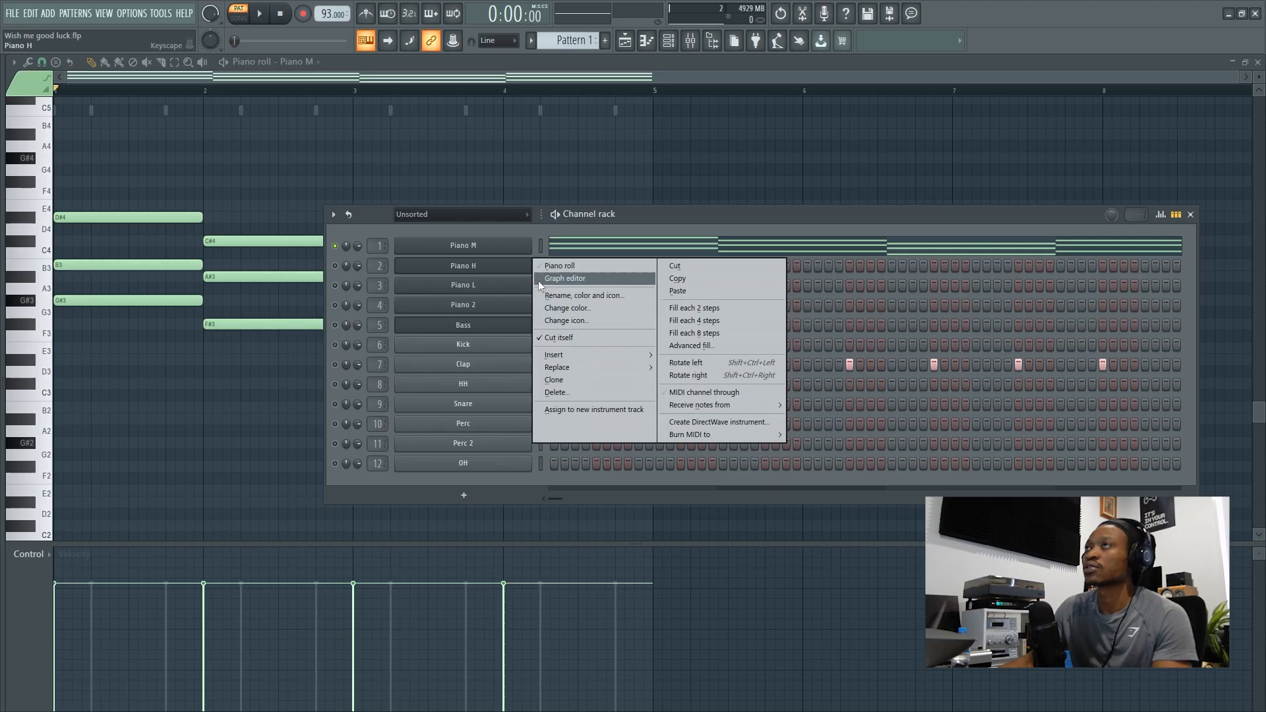
Open the Piano H channel in the piano roll and play the existing pattern.
left_click(511, 267)
right_click(533, 263)
left_click(571, 267)
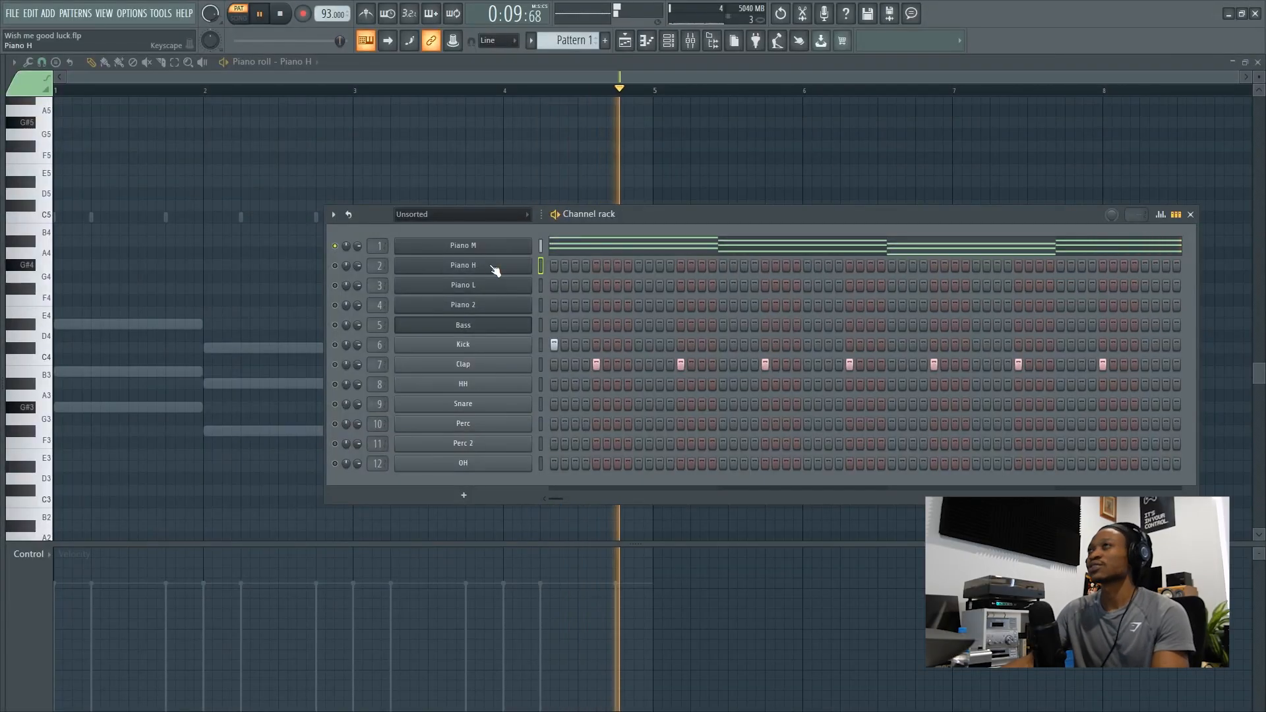
right_click(500, 266)
left_click(559, 267)
right_click(508, 267)
left_click(559, 270)
key("space")
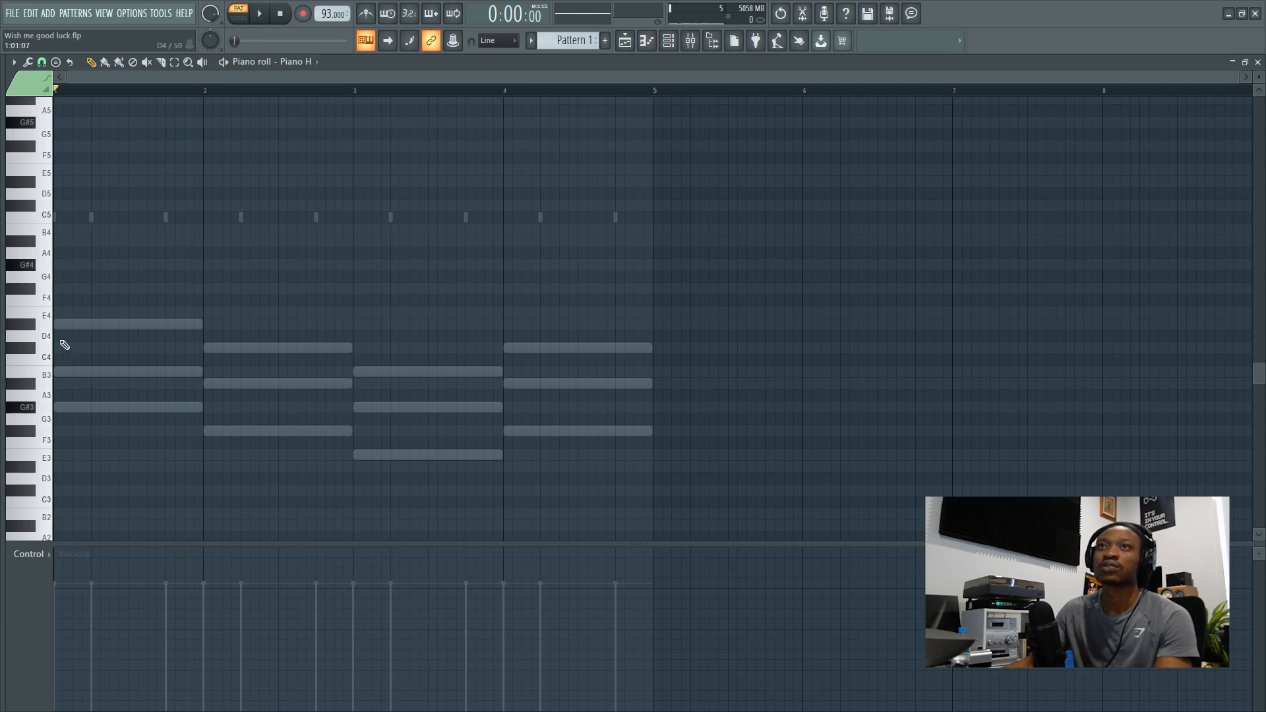
left_click(669, 42)
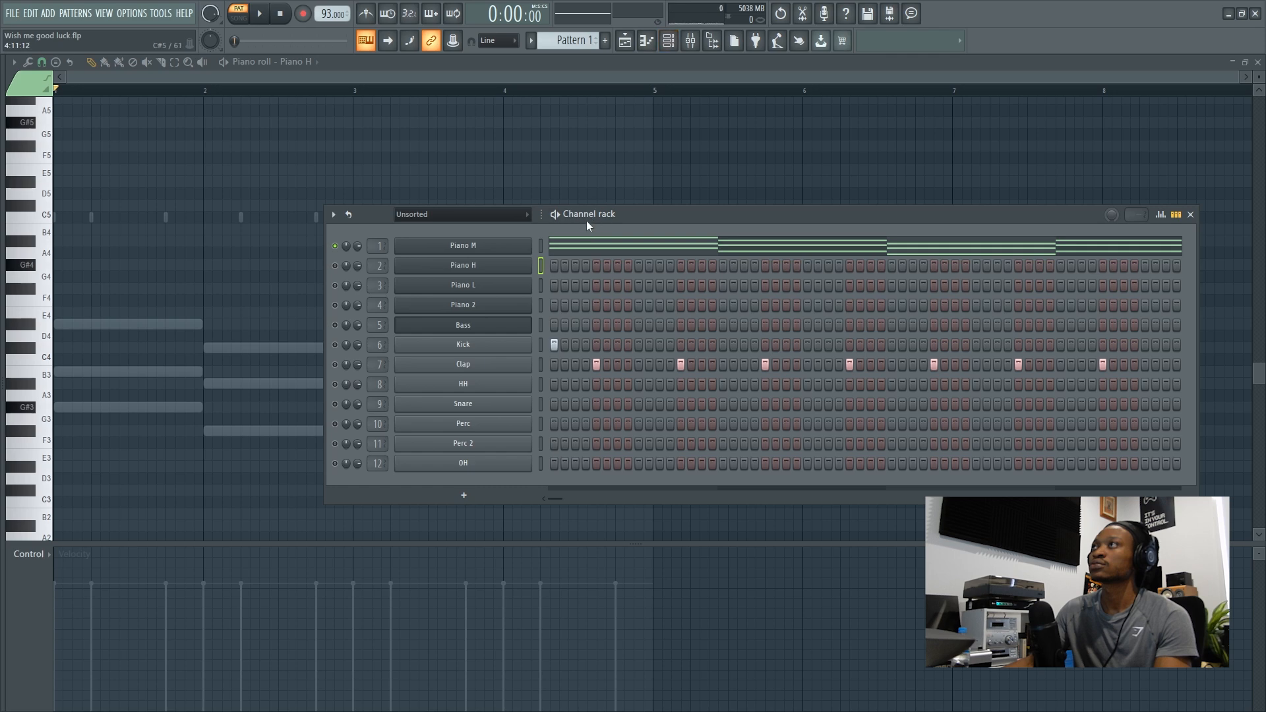
left_click(538, 251)
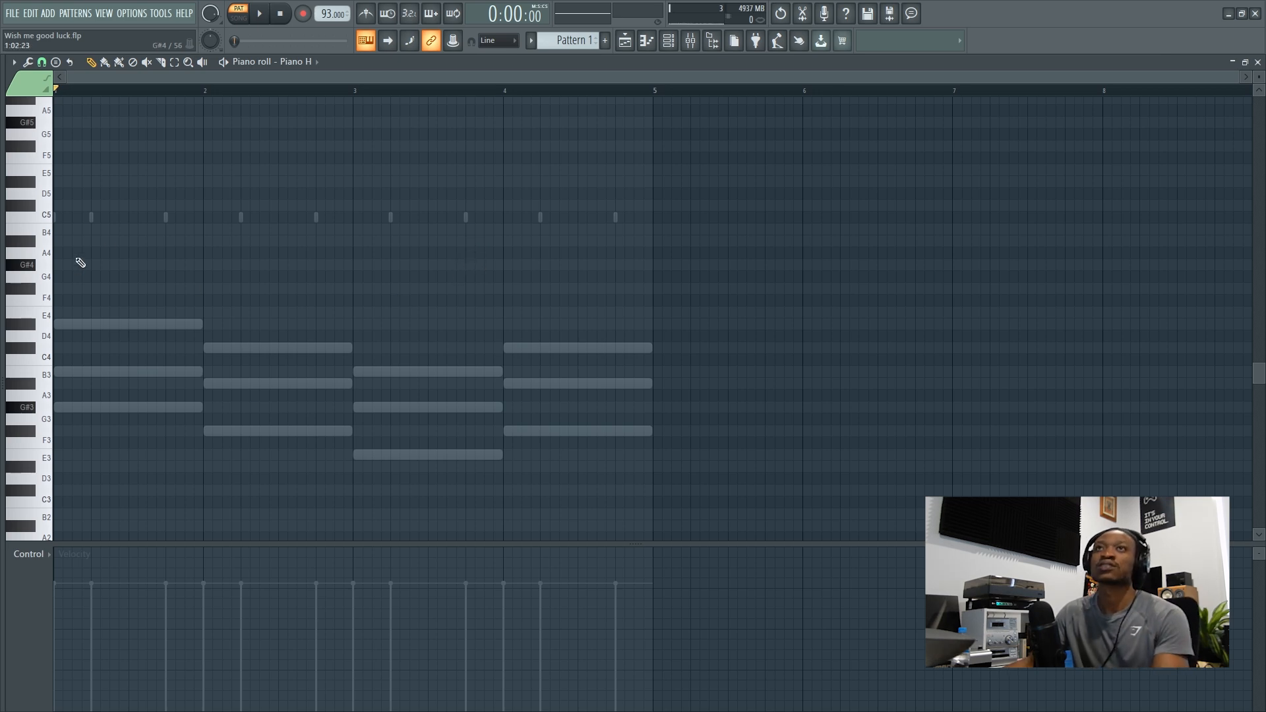
Add one-bar melody notes to Piano H: B4 starting on beat 3 of bar 1 and A#4 starting on beat 3 of bar 2.
left_click(131, 231)
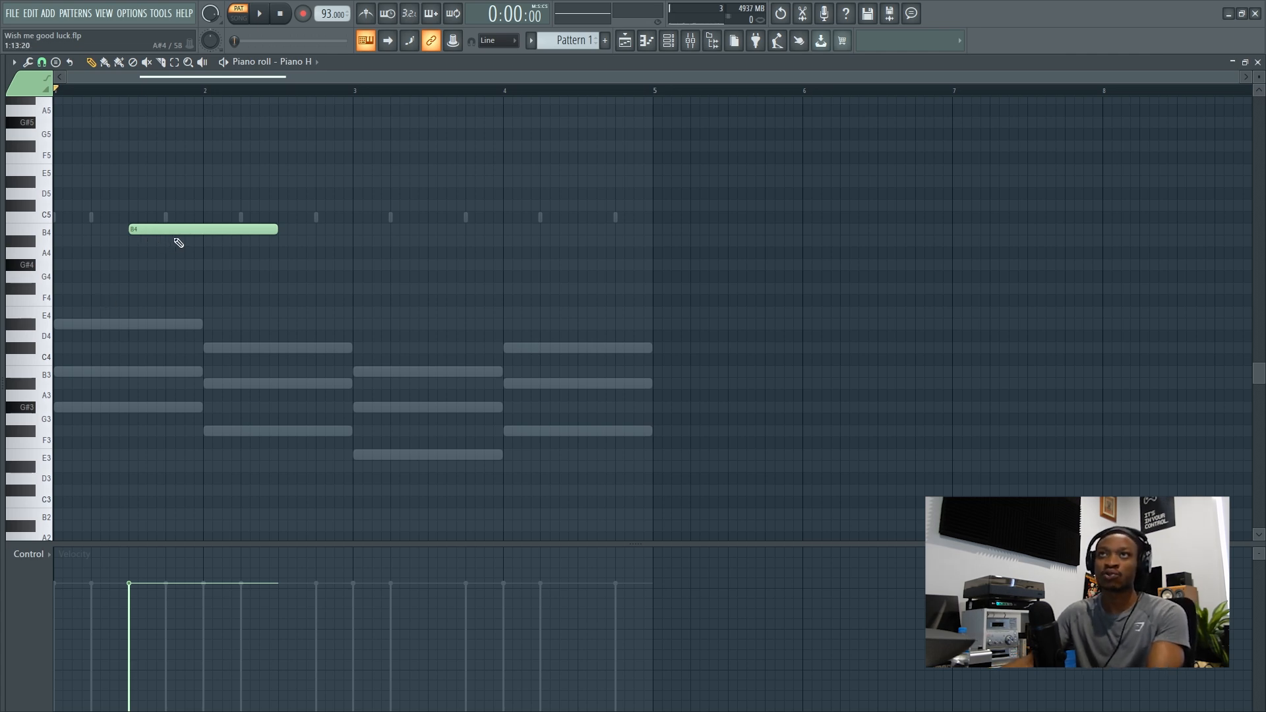
key("space")
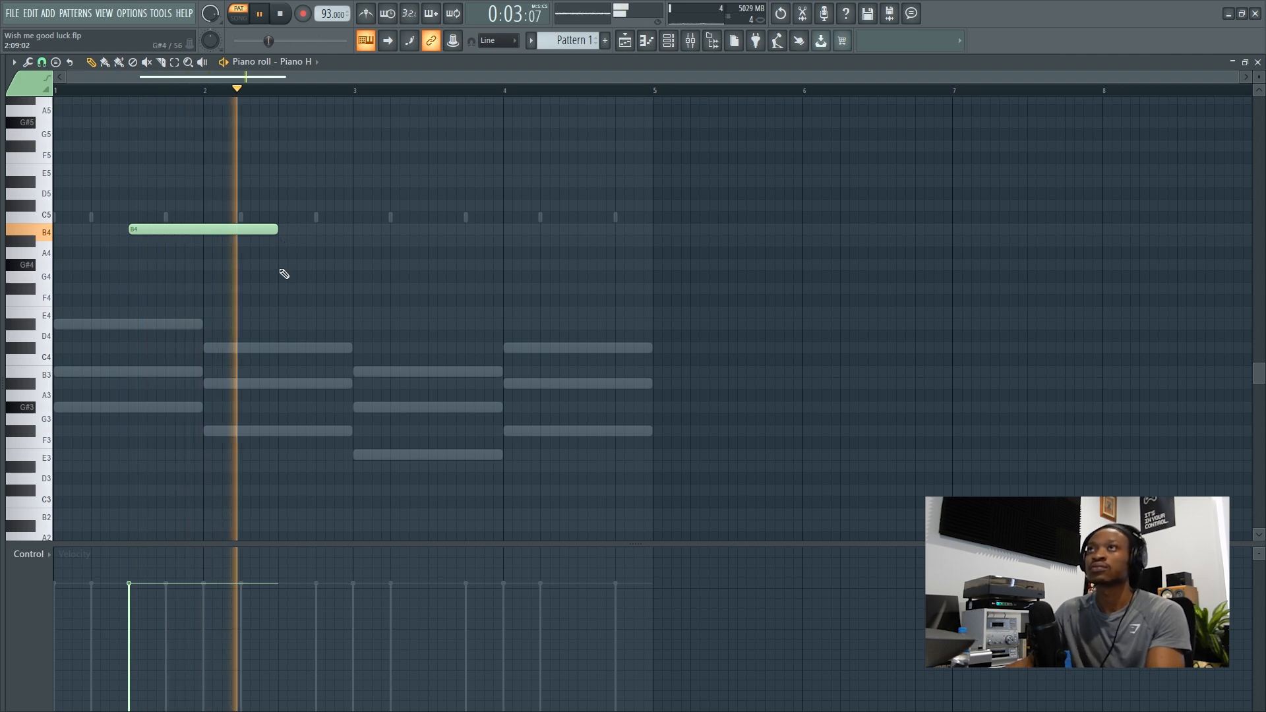
left_click(283, 241)
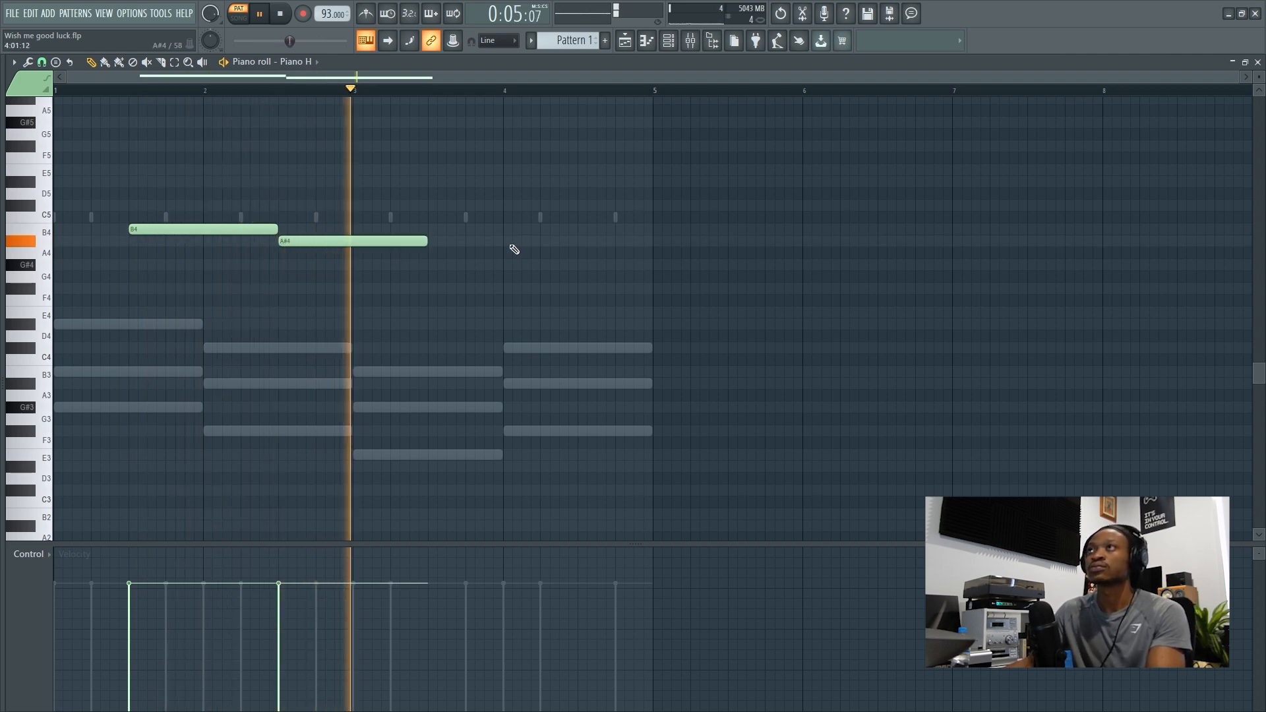
left_click(489, 267)
right_click(480, 267)
key("space")
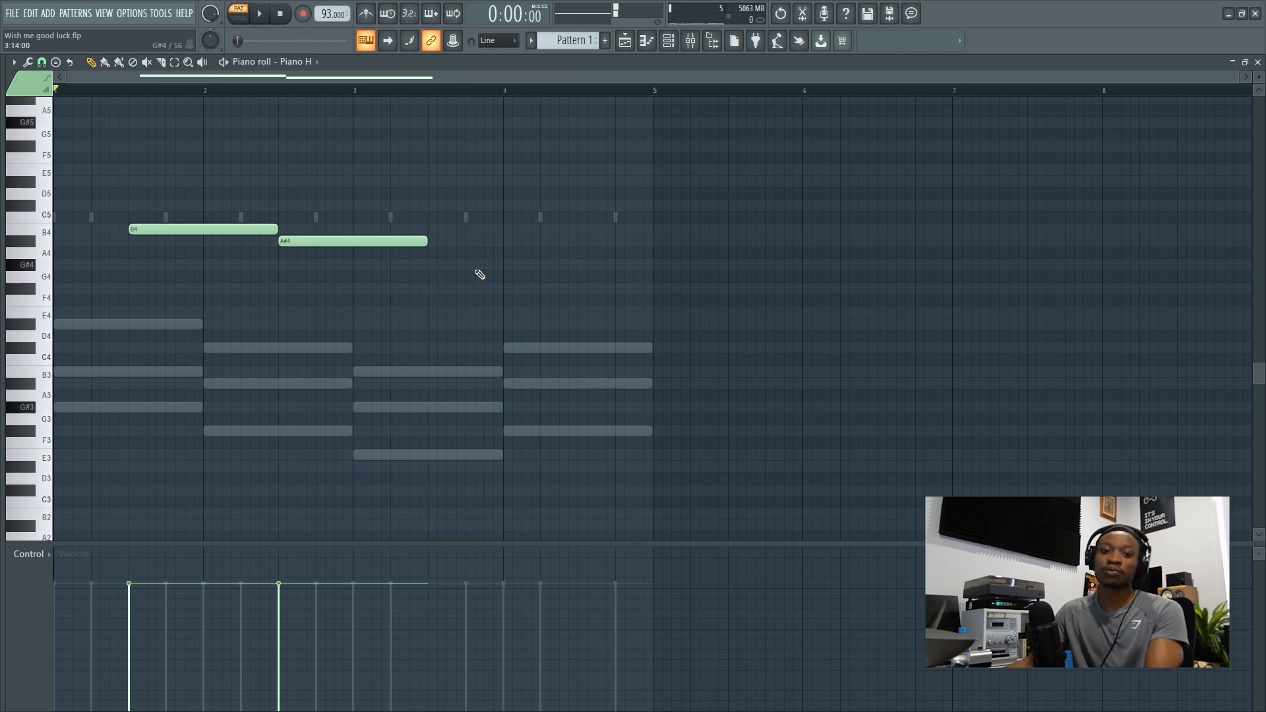
Add one-bar notes G#4 from beat 3 of bar 3 and A#4 from beat 3 of bar 4, auditioning against the chords.
left_click(435, 266)
left_click_drag(463, 265, 450, 266)
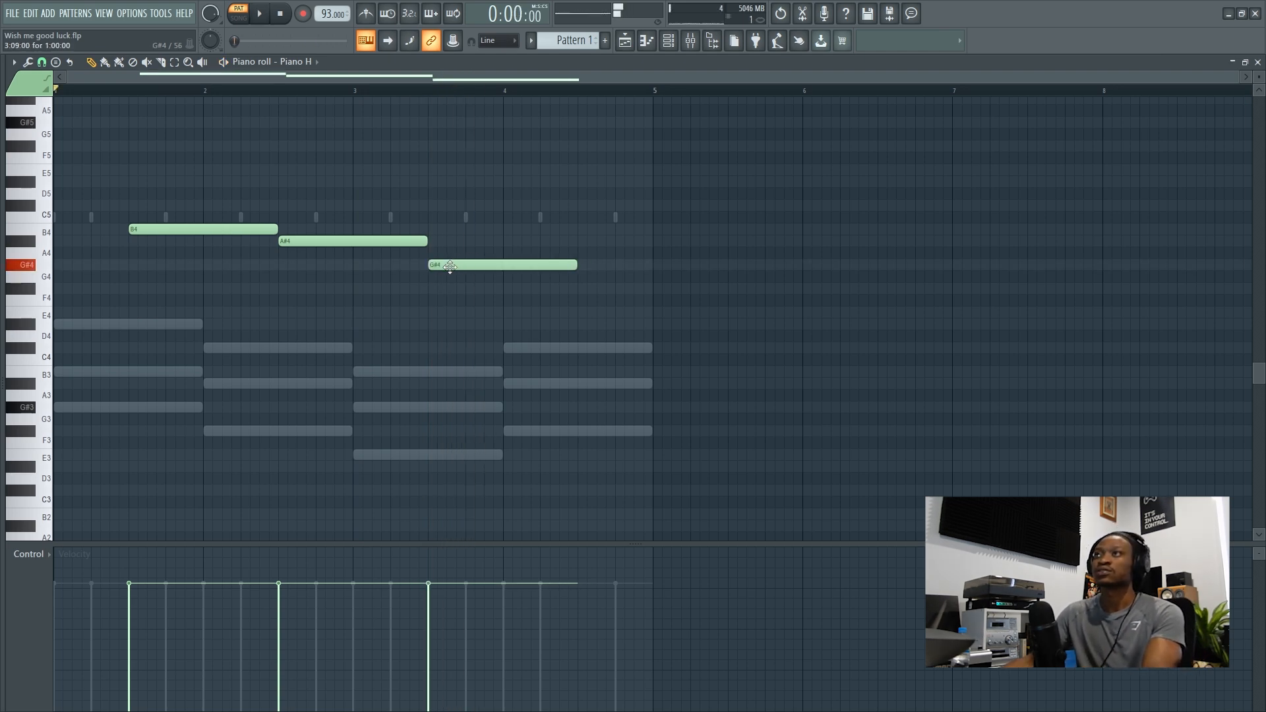
key("space")
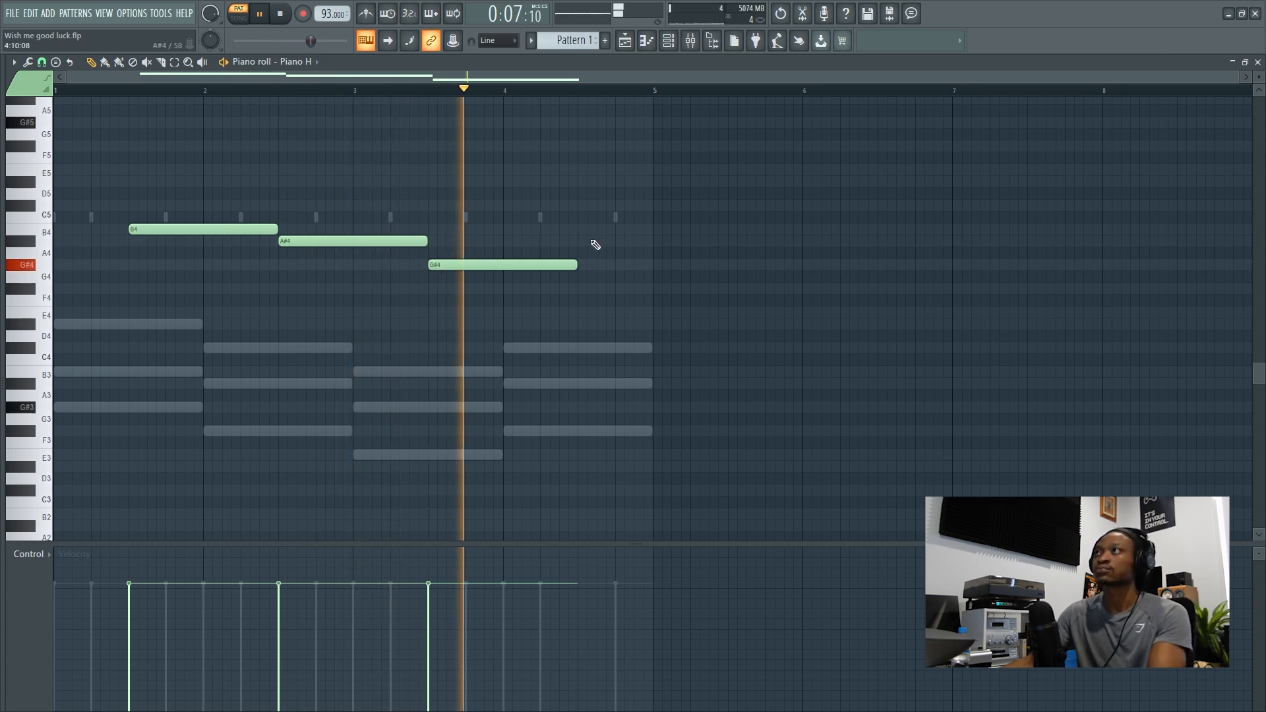
left_click(584, 229)
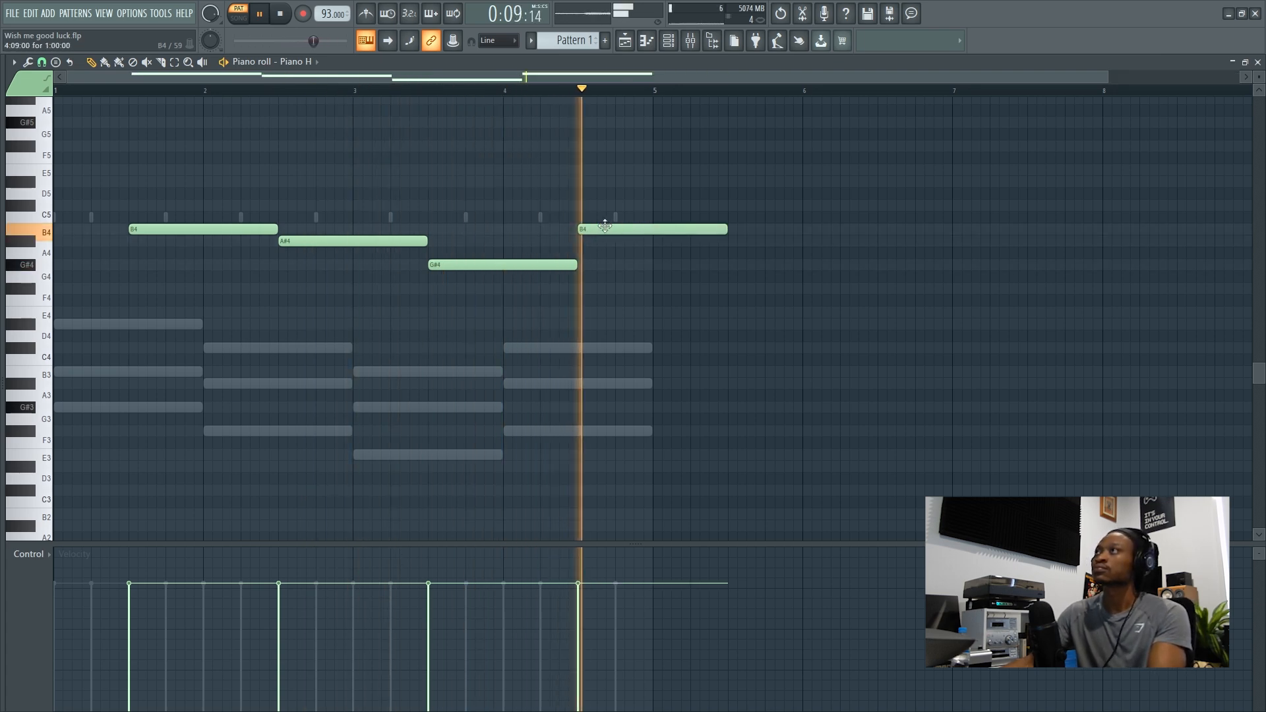
left_click_drag(670, 227, 671, 239)
key("space")
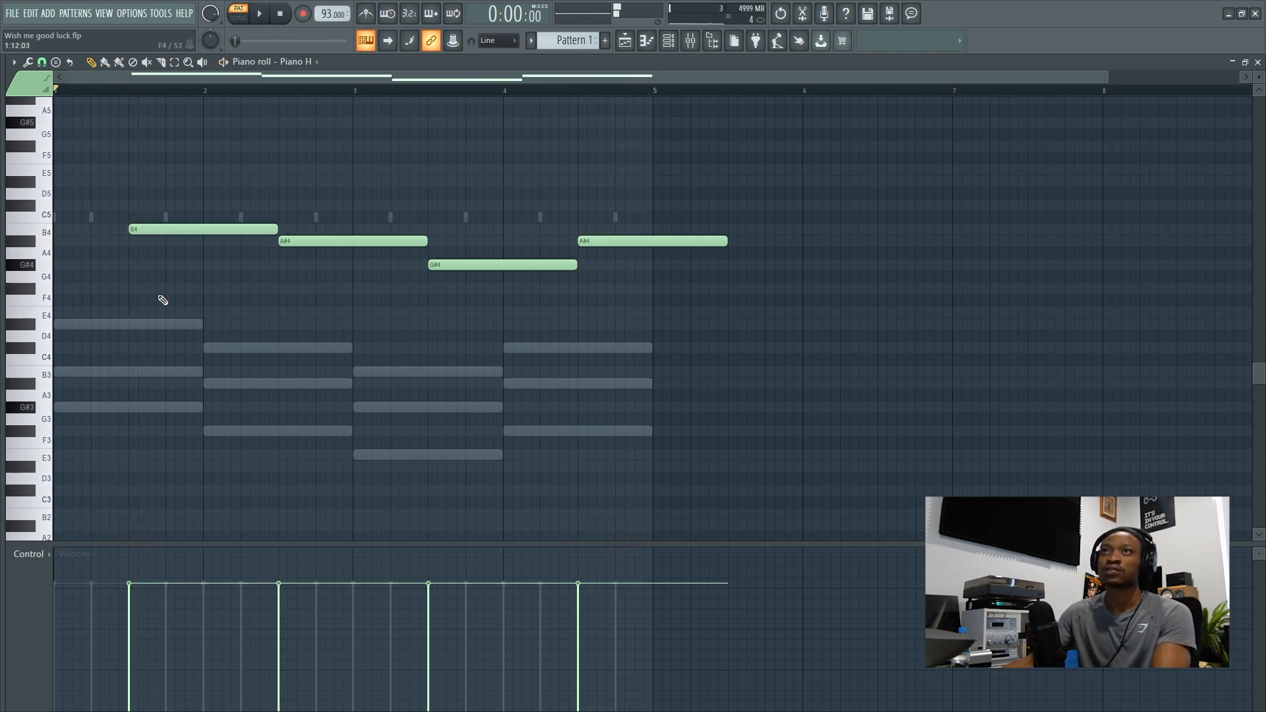
Add one-bar notes C#5 on beat 4 of bar 1 and B4 on beat 4 of bar 2, auditioning the melody.
key("space")
left_click(174, 206)
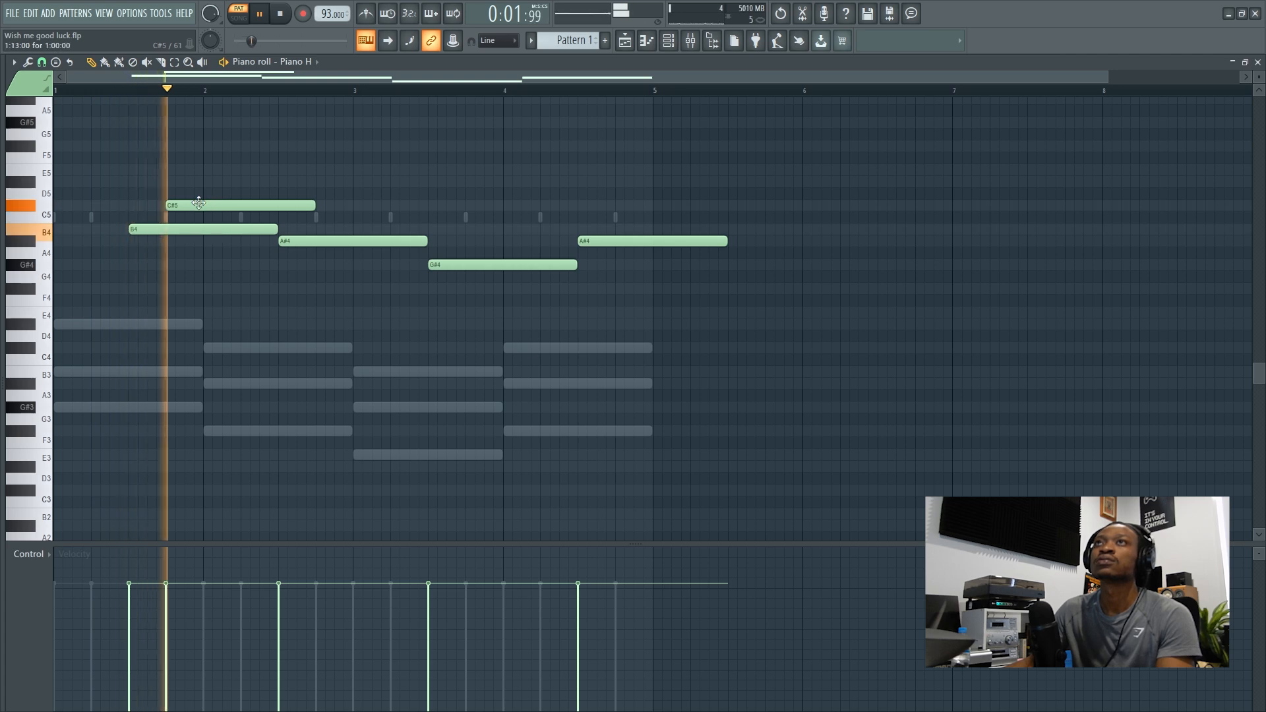
left_click(356, 227)
key("space")
right_click(366, 232)
key("space")
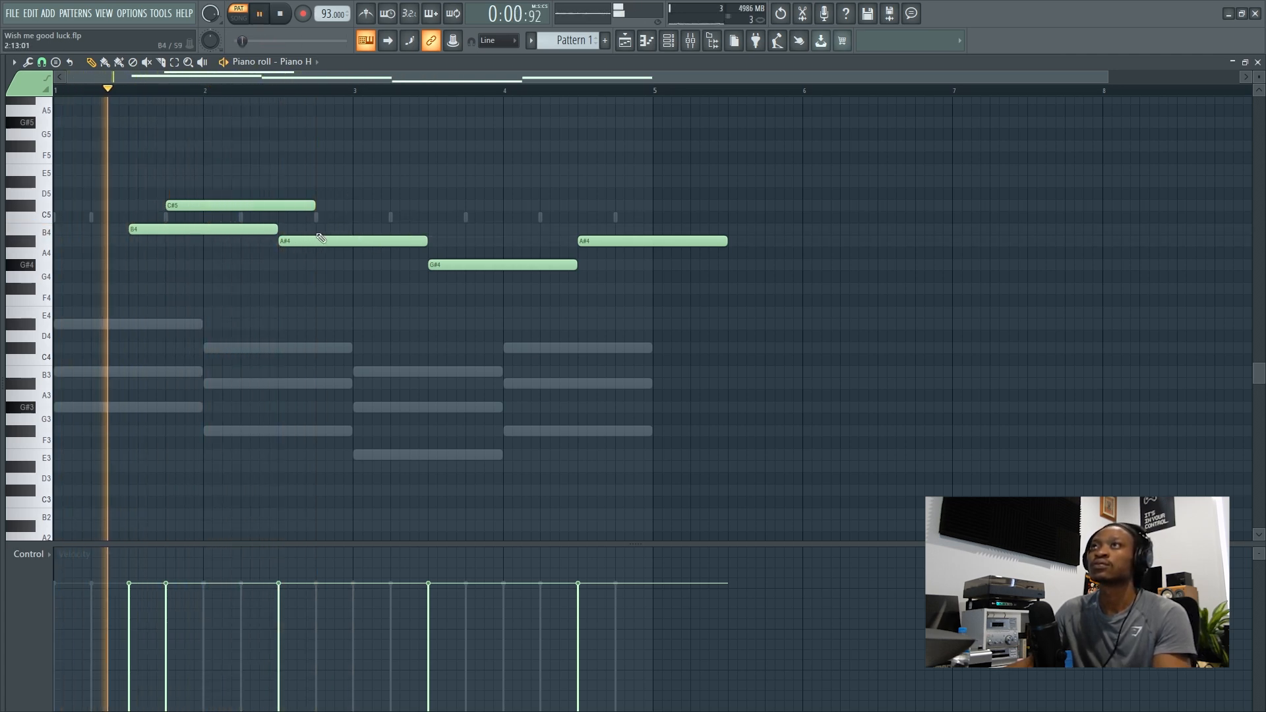
left_click(320, 229)
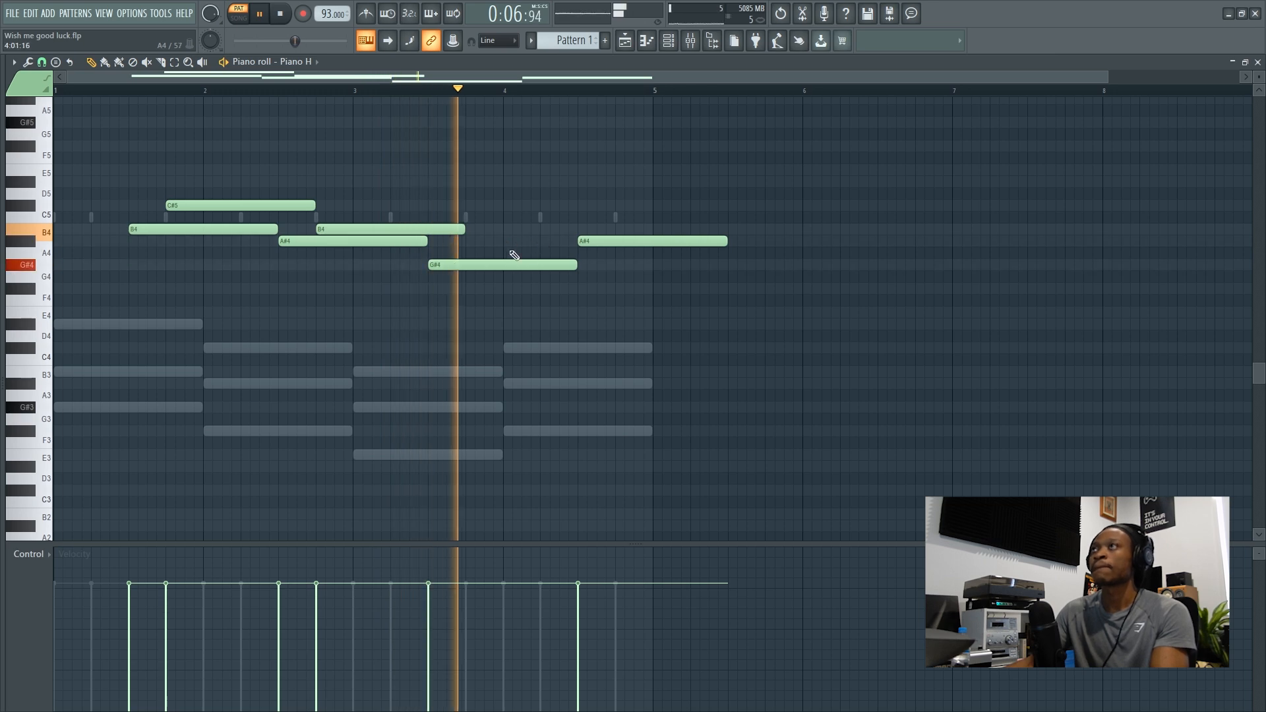
key("space")
Raise the note on beat 4 of bar 1 to D#5 and add a one-bar C#5 half a beat after it.
left_click_drag(185, 202, 195, 176)
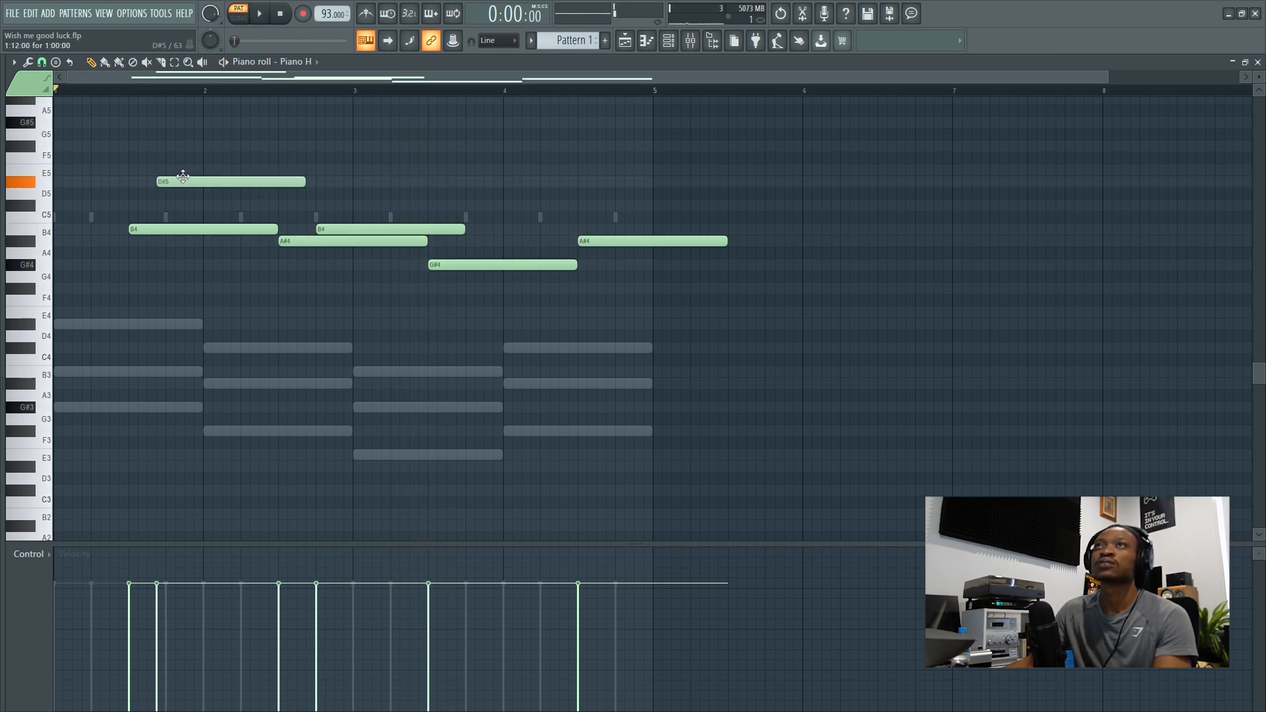
key("F6")
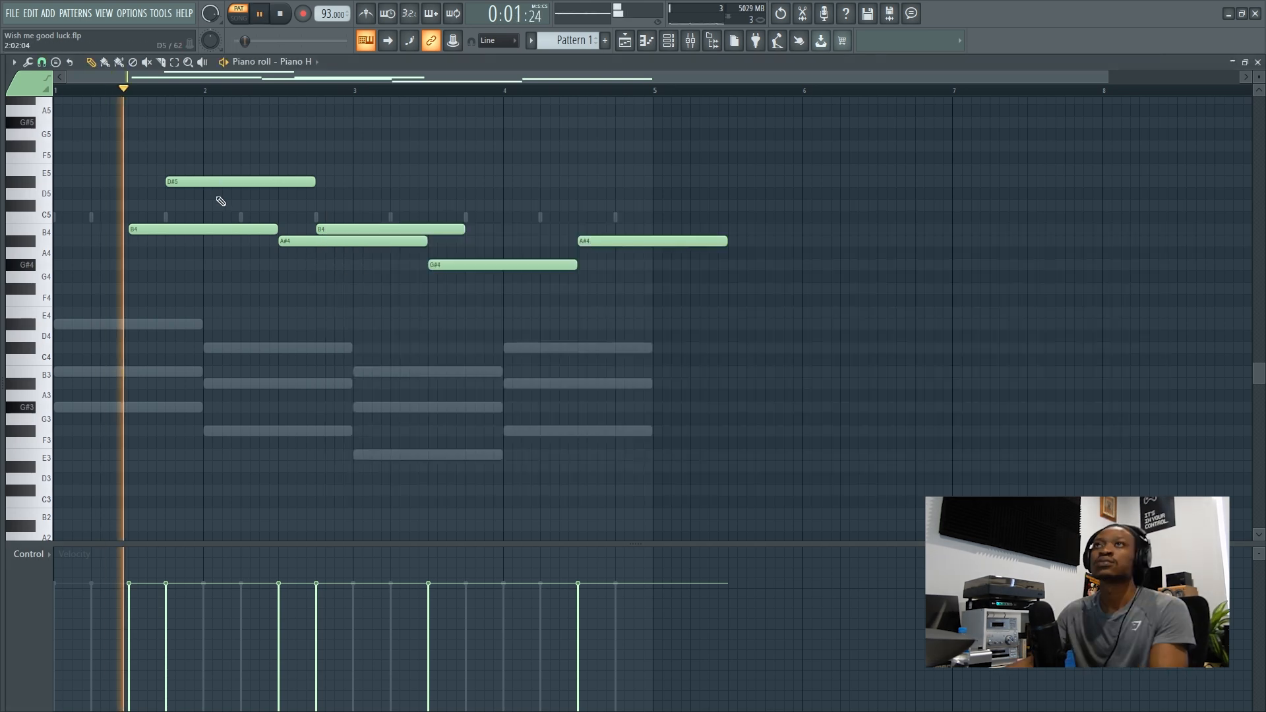
key("space")
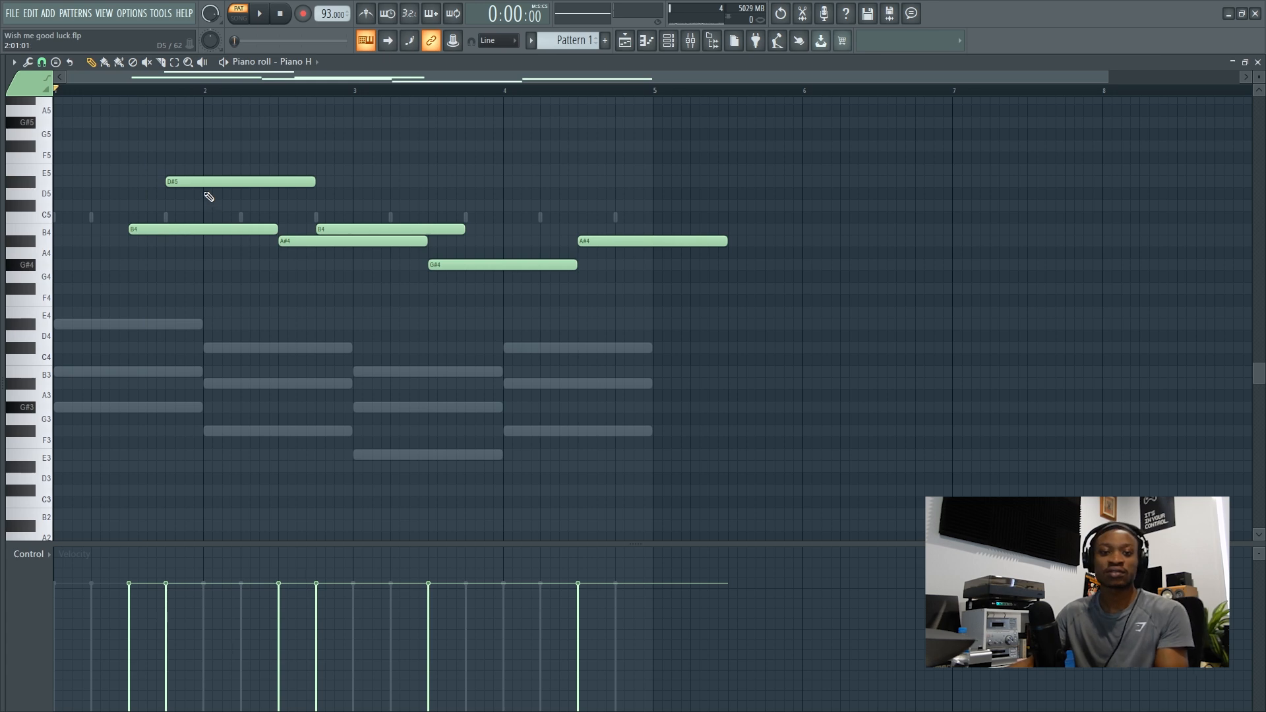
key("space")
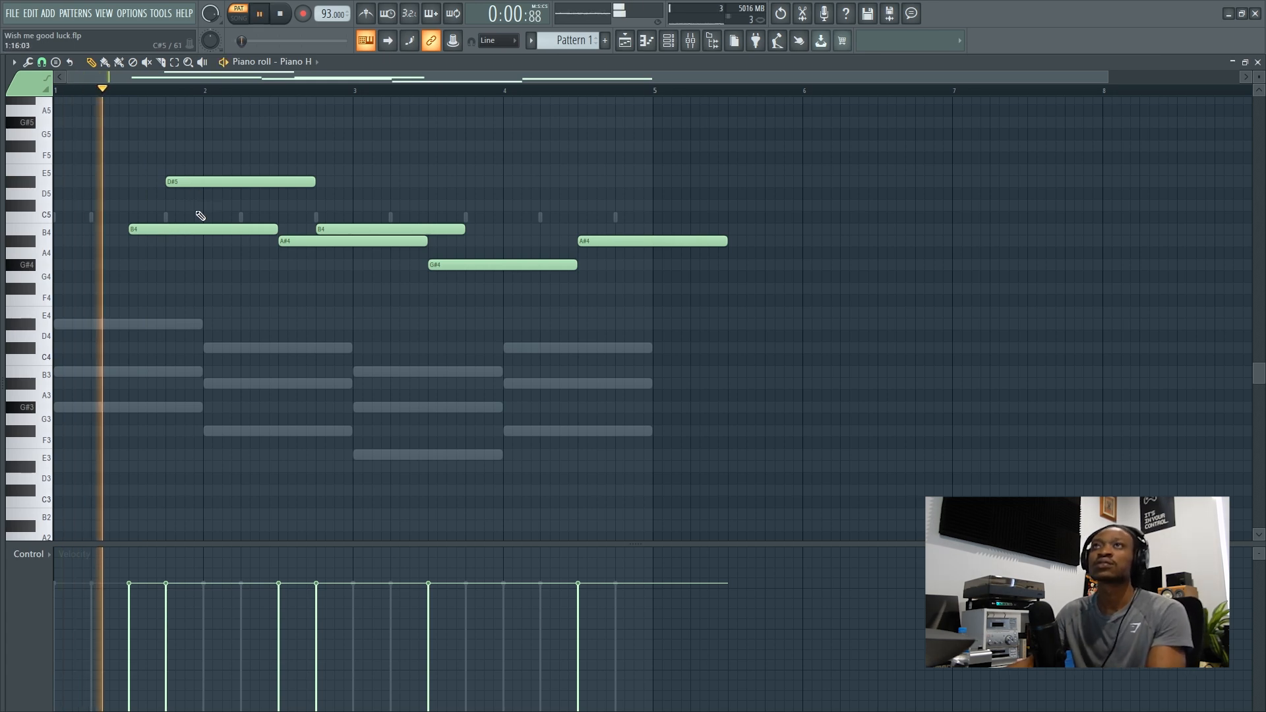
left_click(185, 216)
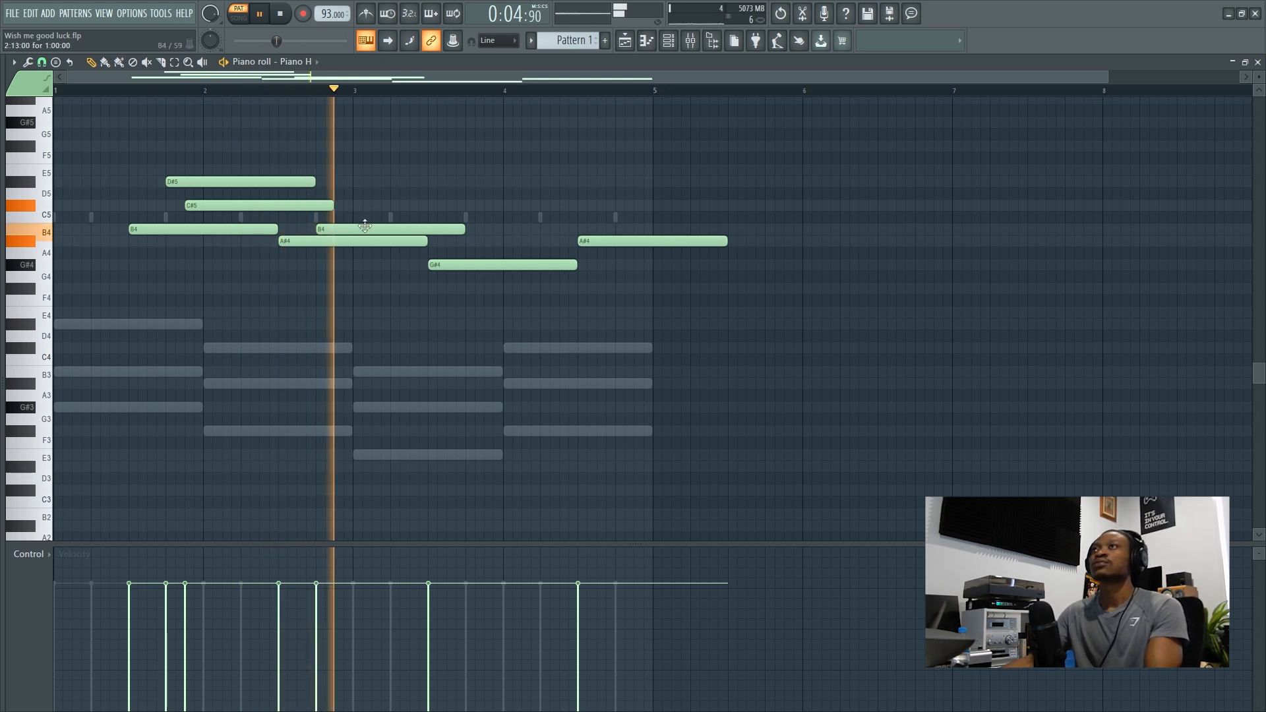
key("space")
Add a one-bar F#4 note on beat 4 of bar 3 and raise it to A#4, starting on the same beat.
left_click(469, 289)
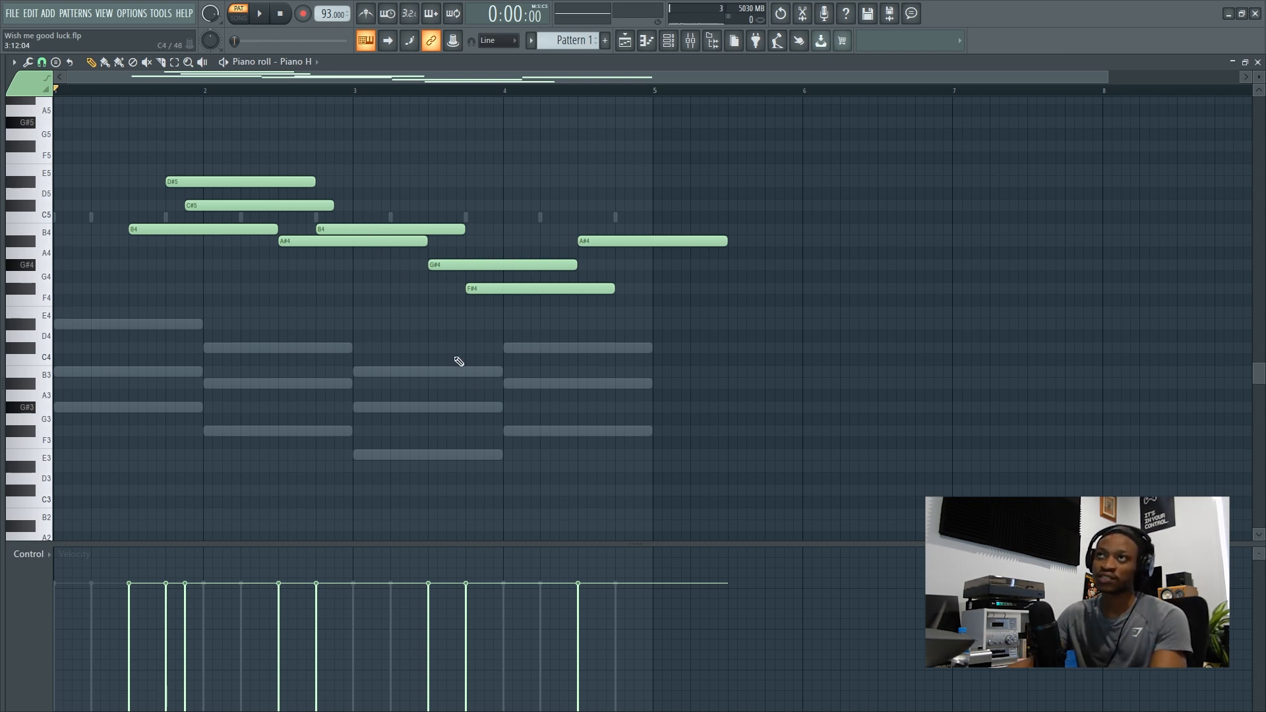
key("space")
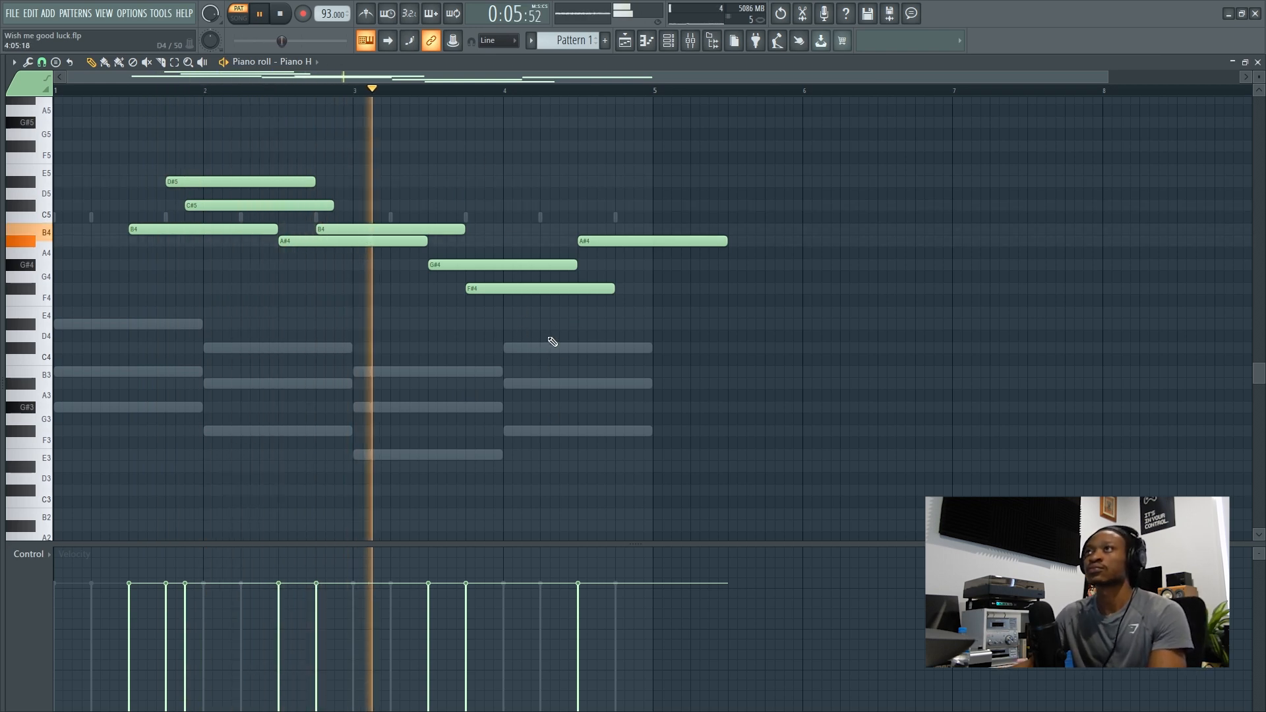
key("space")
left_click_drag(482, 294, 482, 245)
key("space")
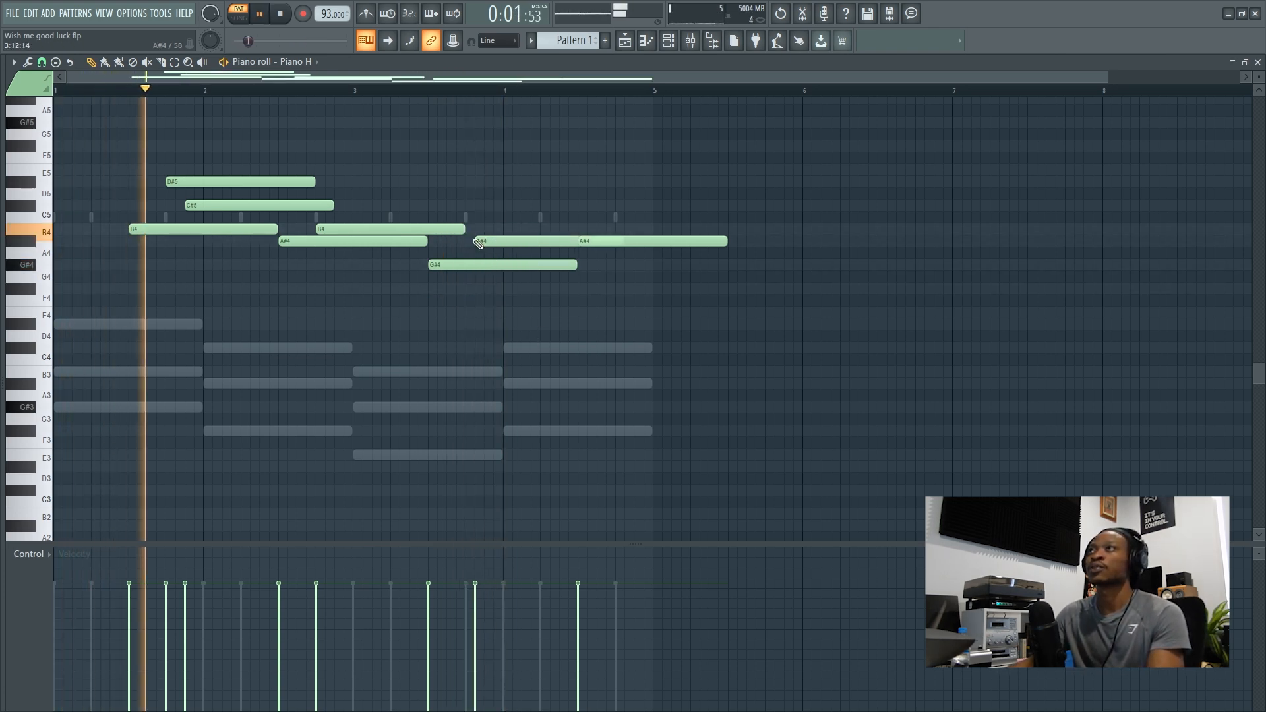
left_click_drag(477, 241, 468, 241)
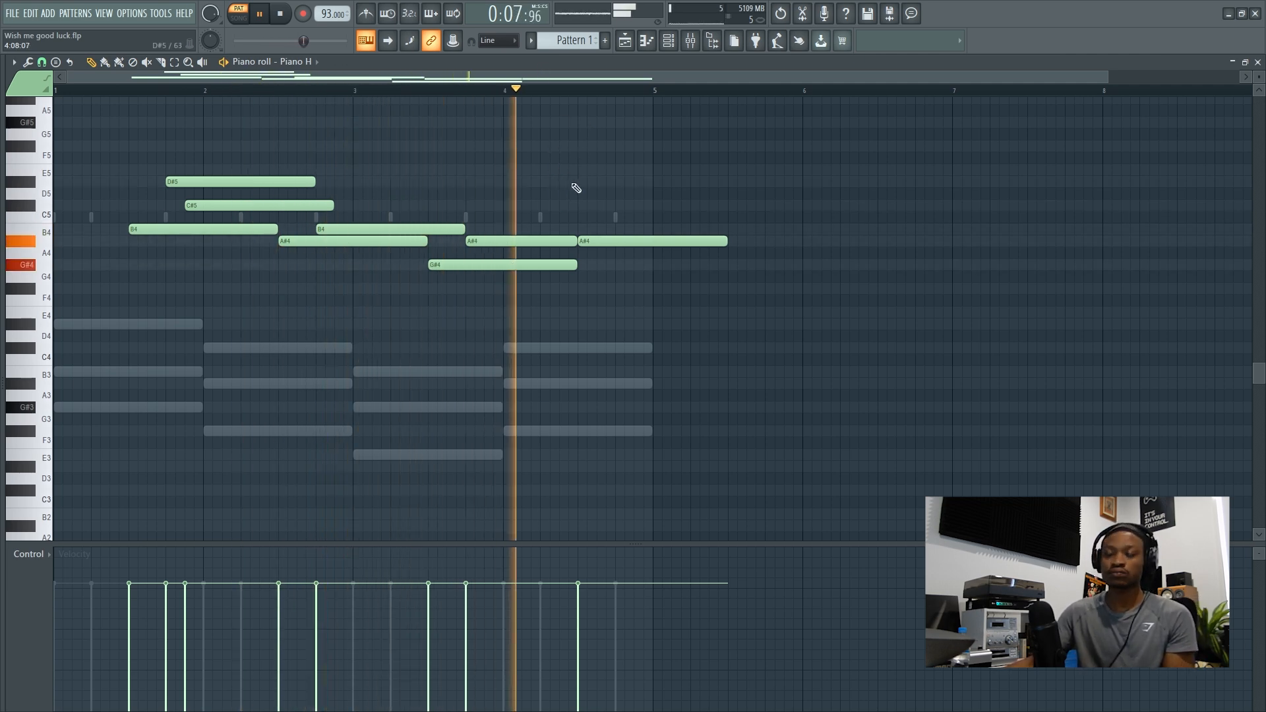
Add a B4 note on beat 4 of bar 4 and trim the last two notes to the end of that bar.
key("space")
left_click(631, 227)
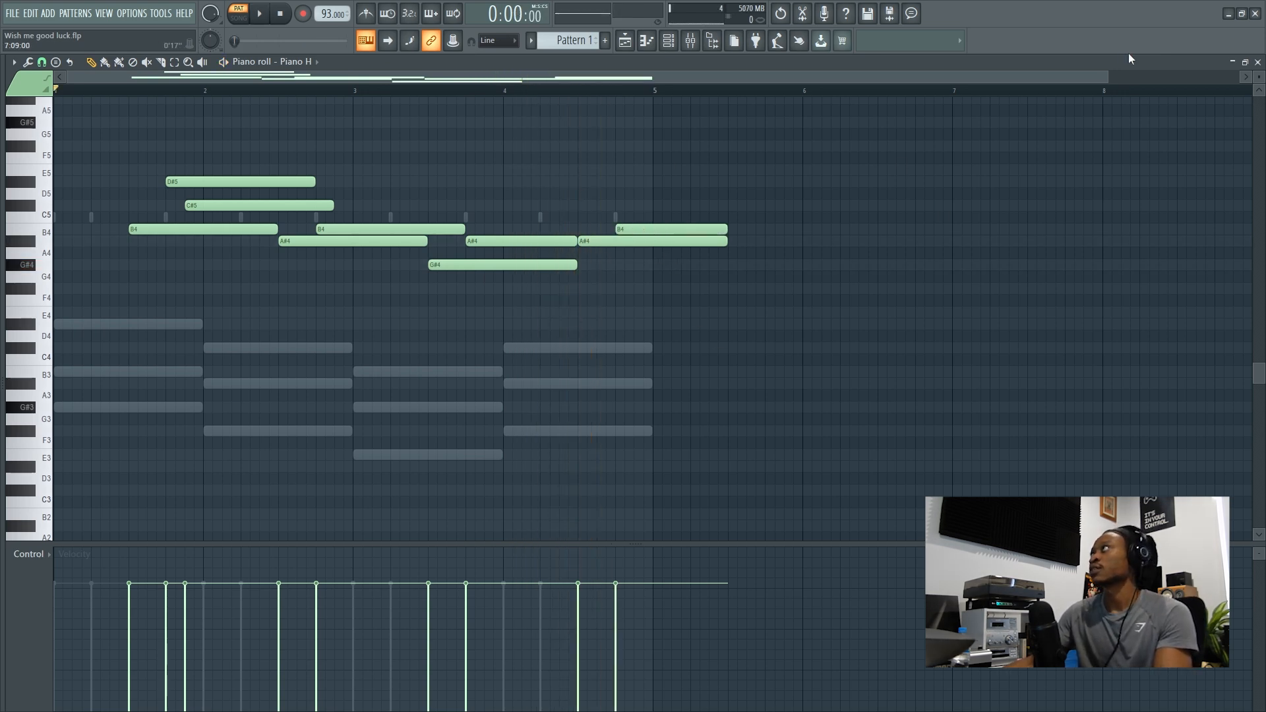
left_click_drag(1104, 80, 1240, 80)
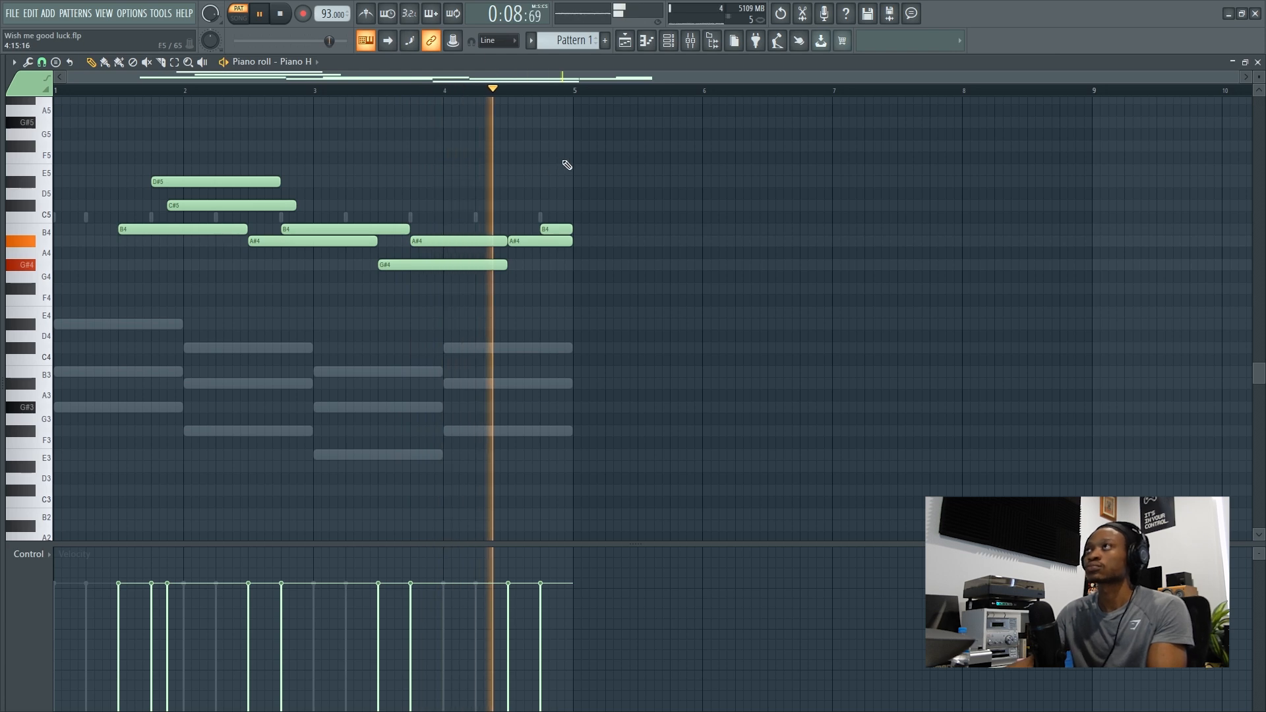
key("space")
Duplicate the complete four-bar Piano H melody into bars 5 to 8 and play the pattern.
key("ctrl+a")
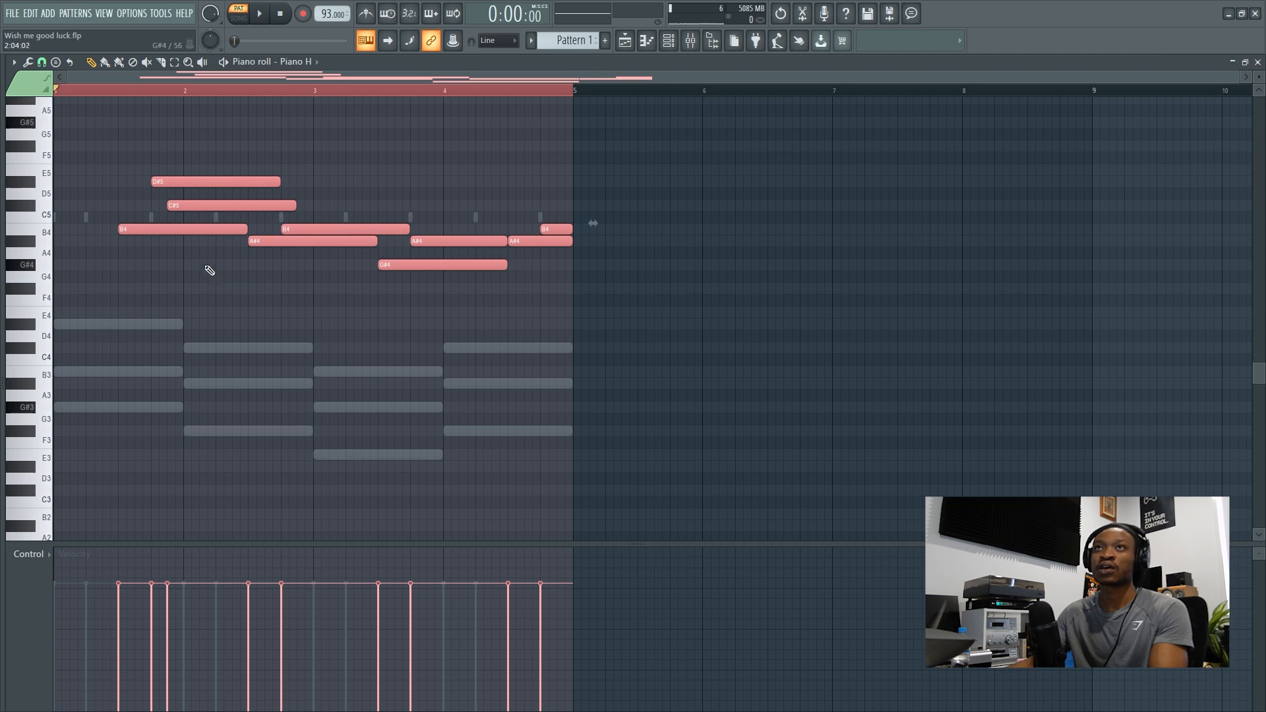
left_click_drag(138, 231, 657, 238)
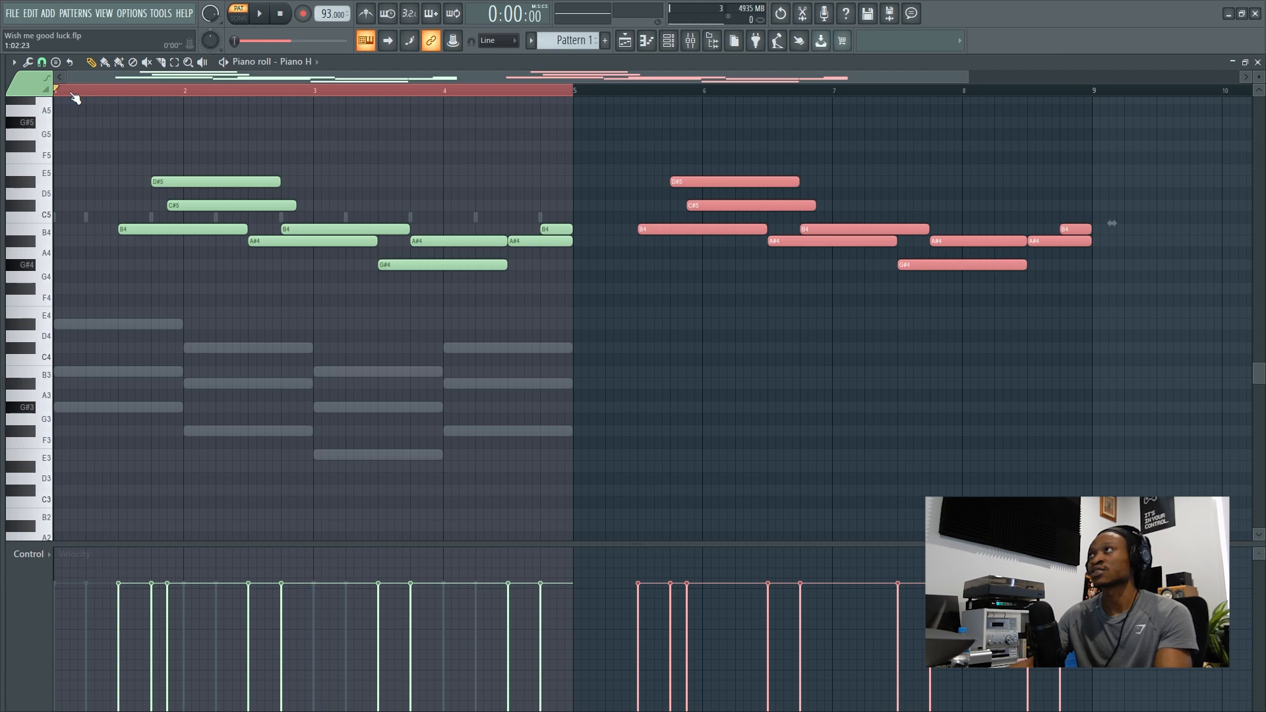
left_click(114, 96)
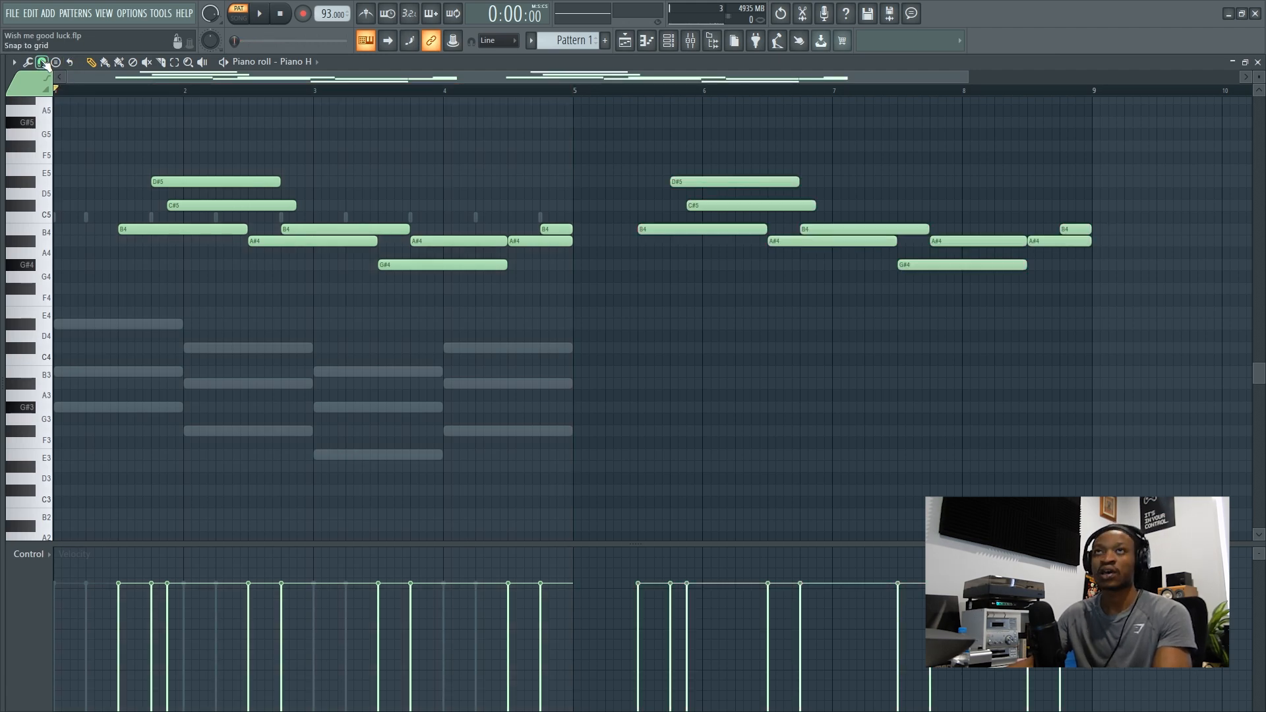
key("ctrl+a")
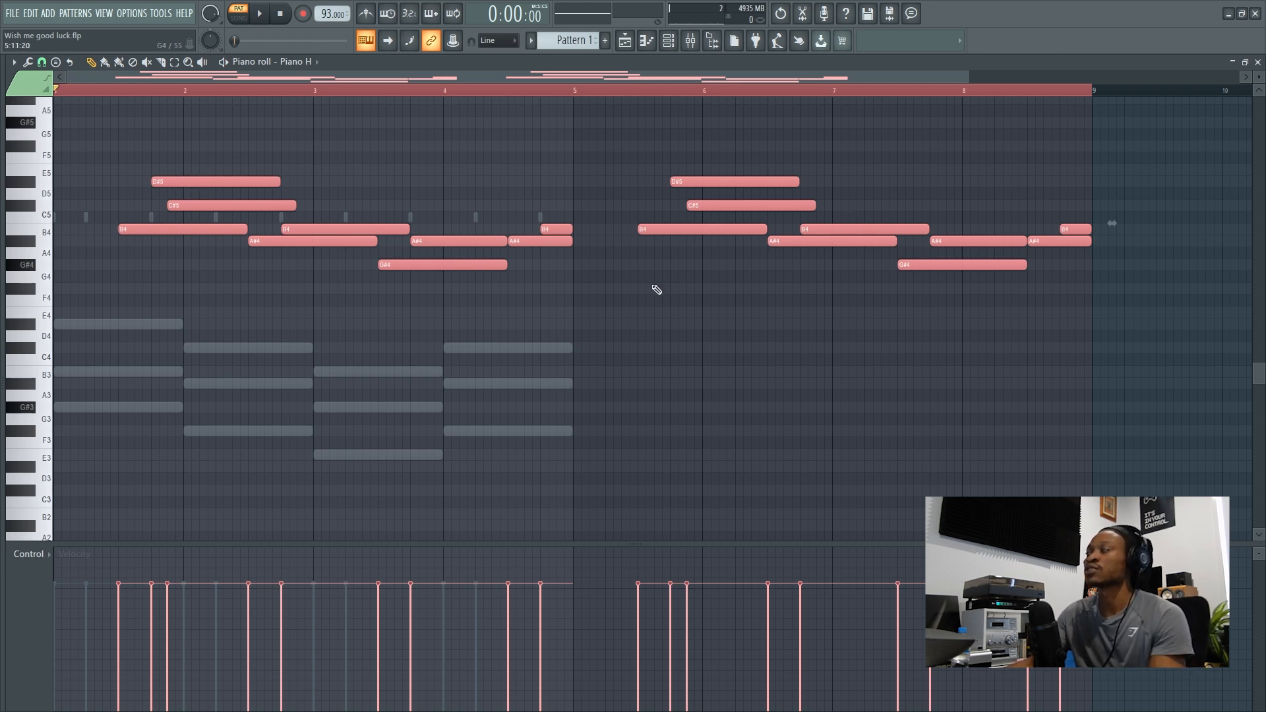
key("space")
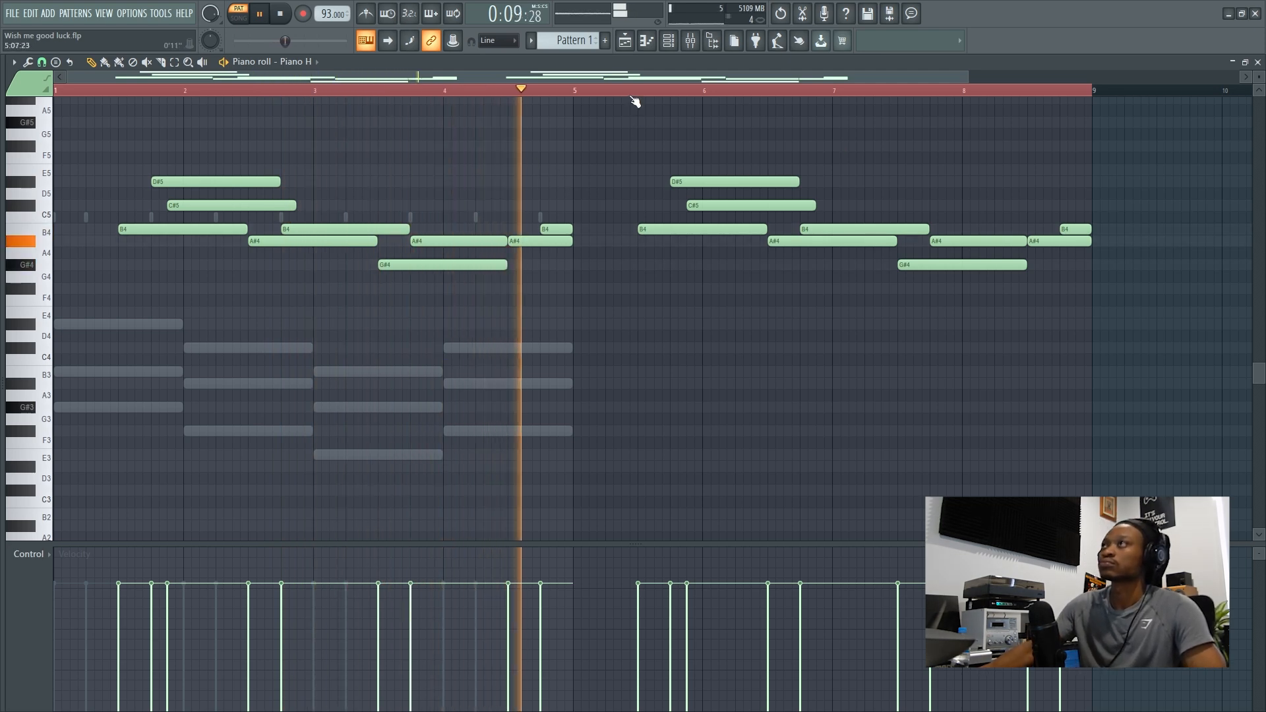
key("space")
Switch the piano roll to Piano M and duplicate its four chords into bars 5 to 8.
double_click(110, 328)
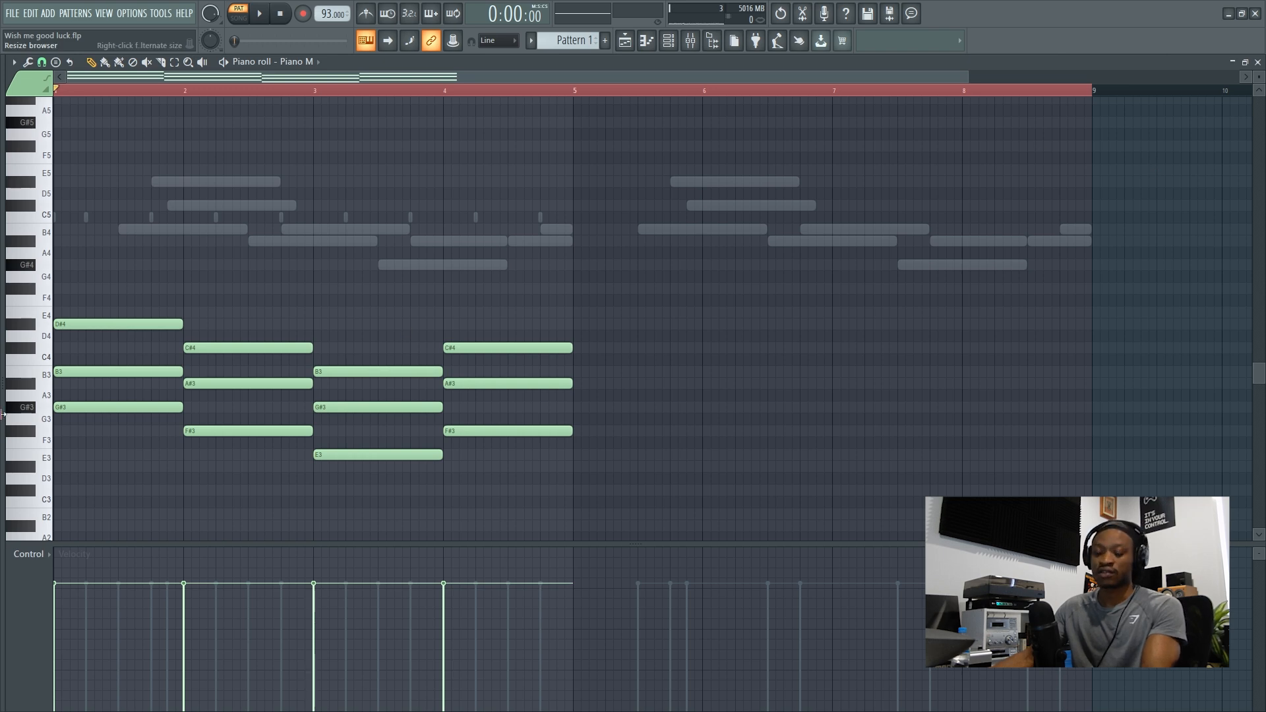
key("ctrl+a")
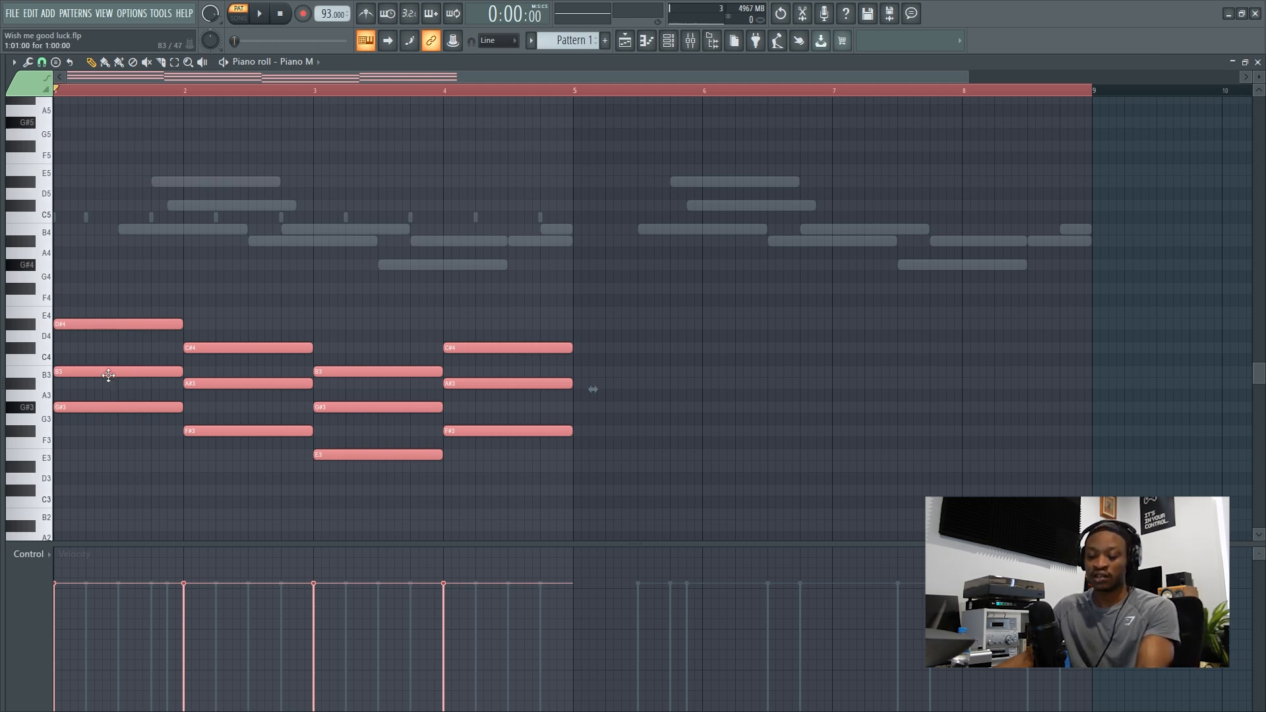
left_click_drag(117, 385, 635, 383)
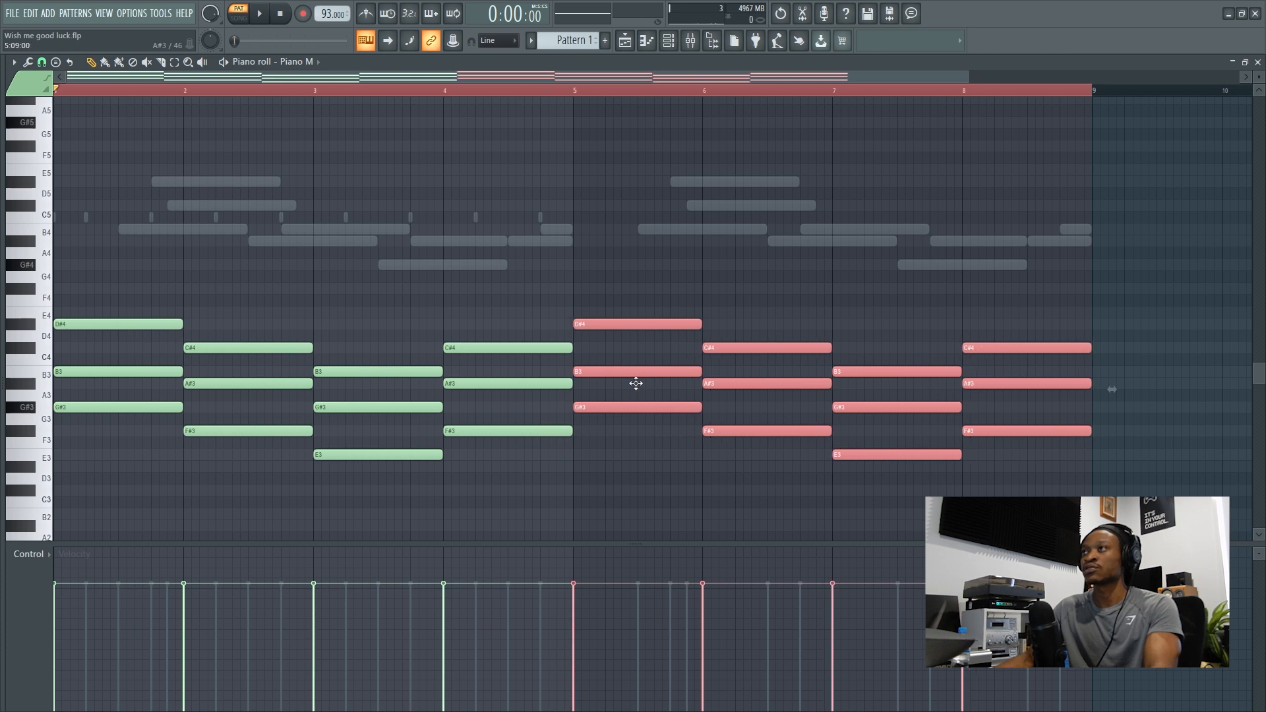
left_click(671, 512)
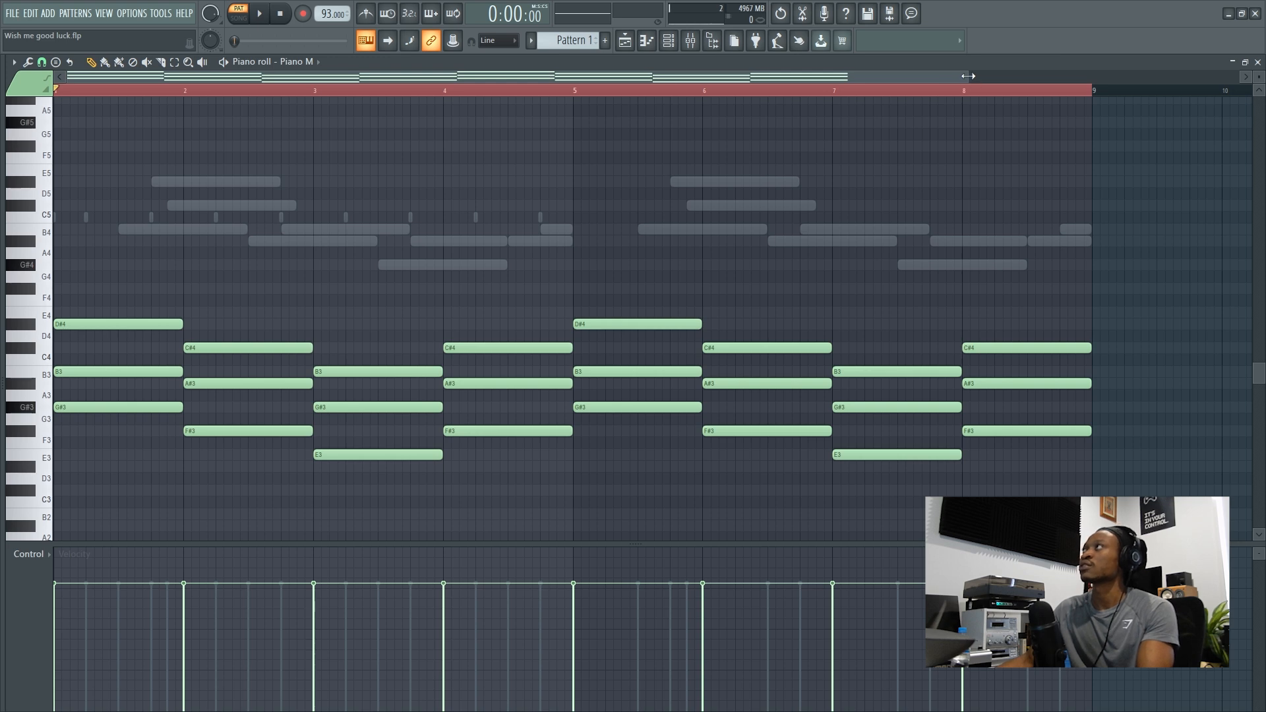
Show the channel rack over the eight-bar piano roll, reposition it, and play the pattern.
left_click_drag(971, 78, 1057, 72)
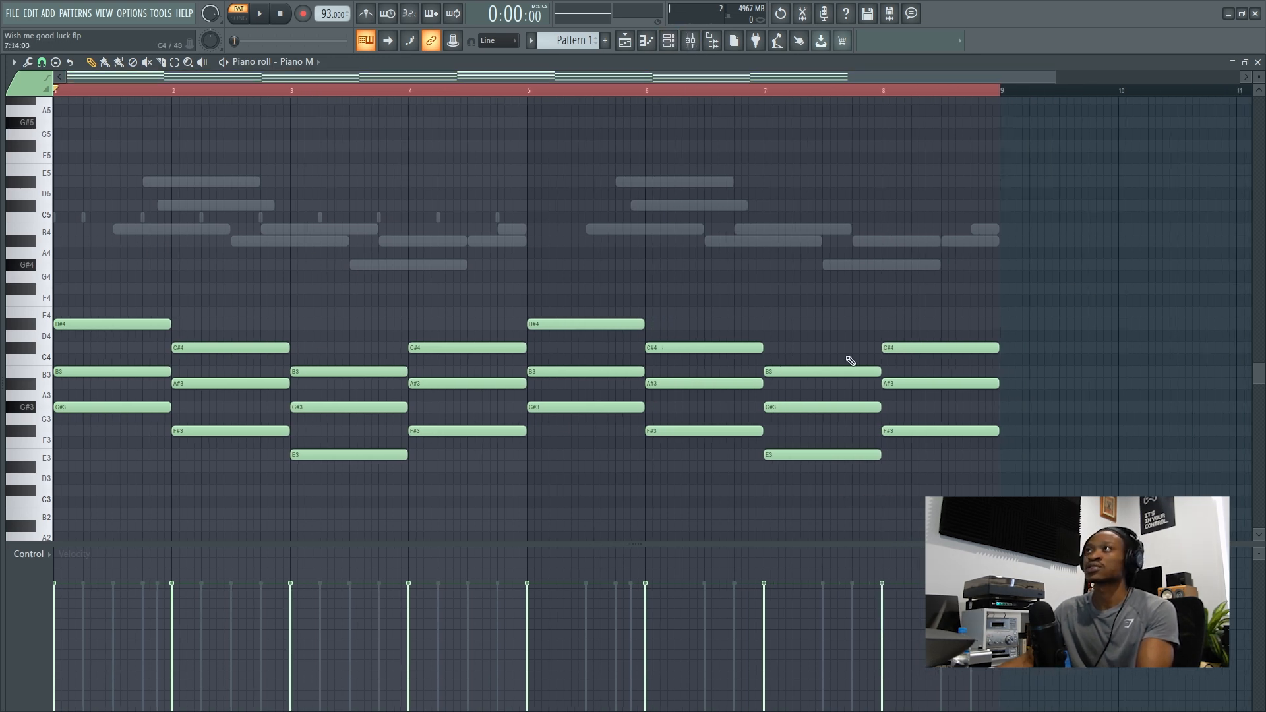
key("F6")
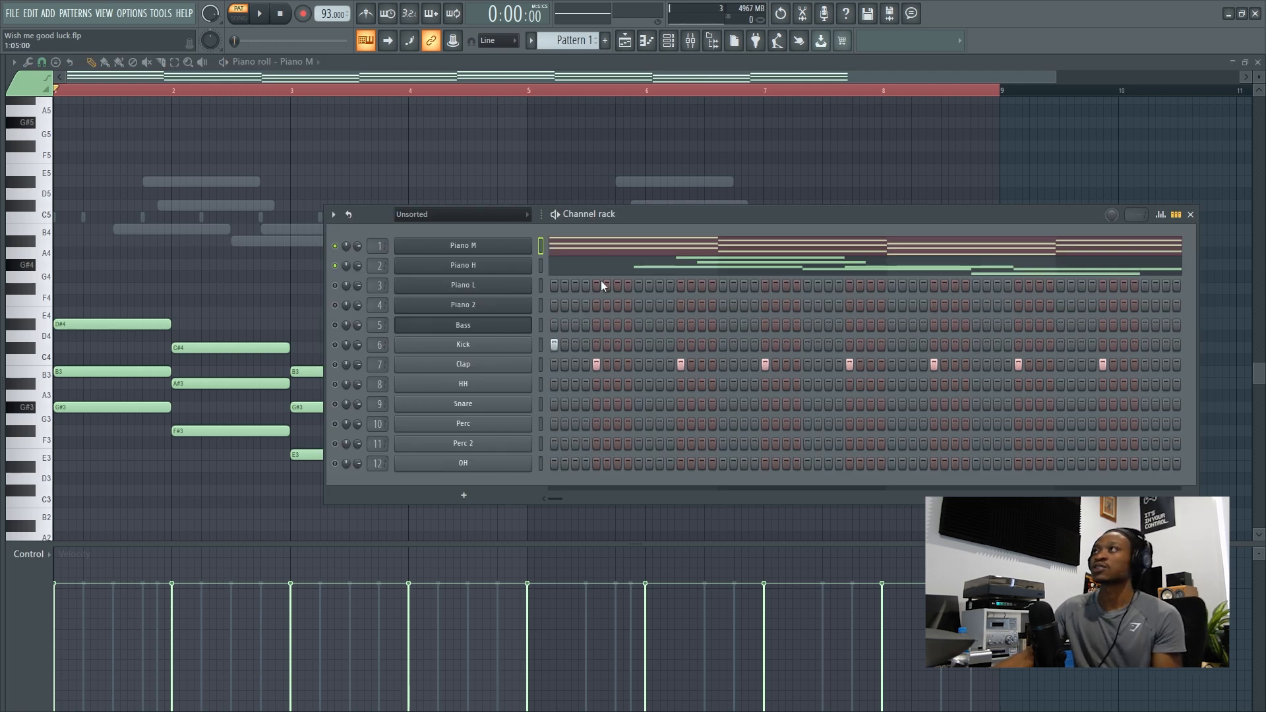
left_click_drag(642, 212, 495, 164)
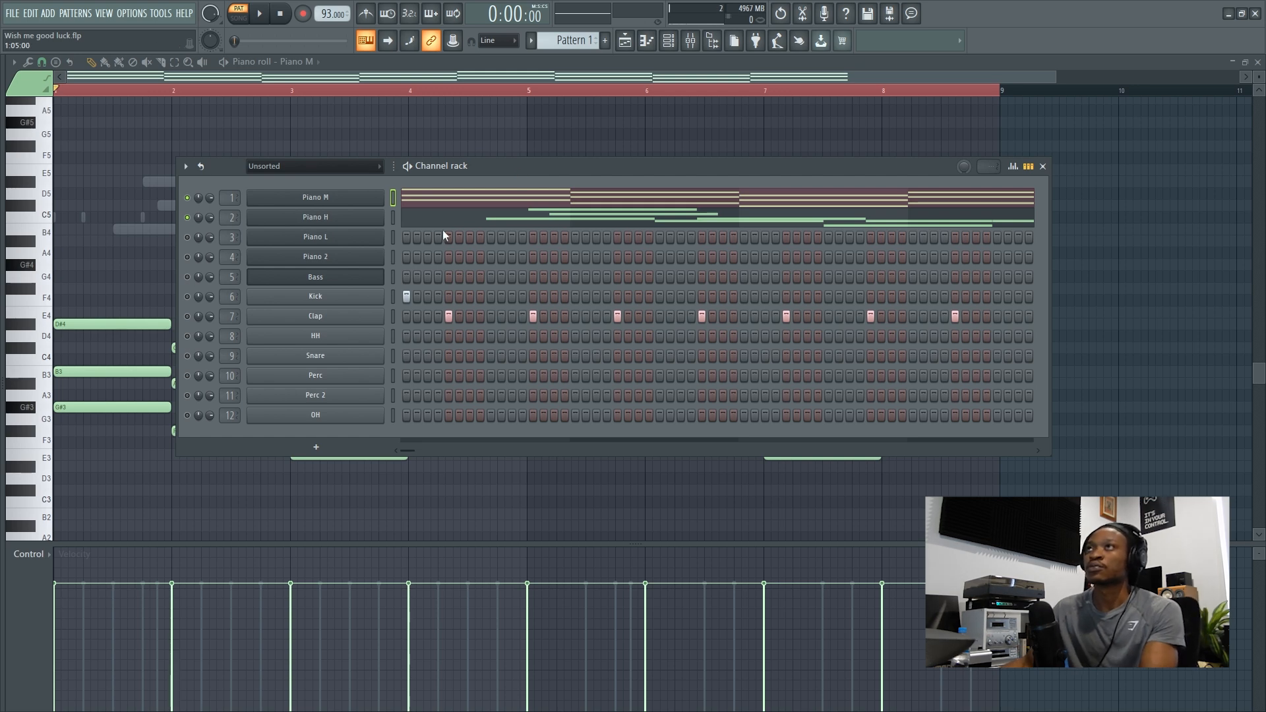
key("space")
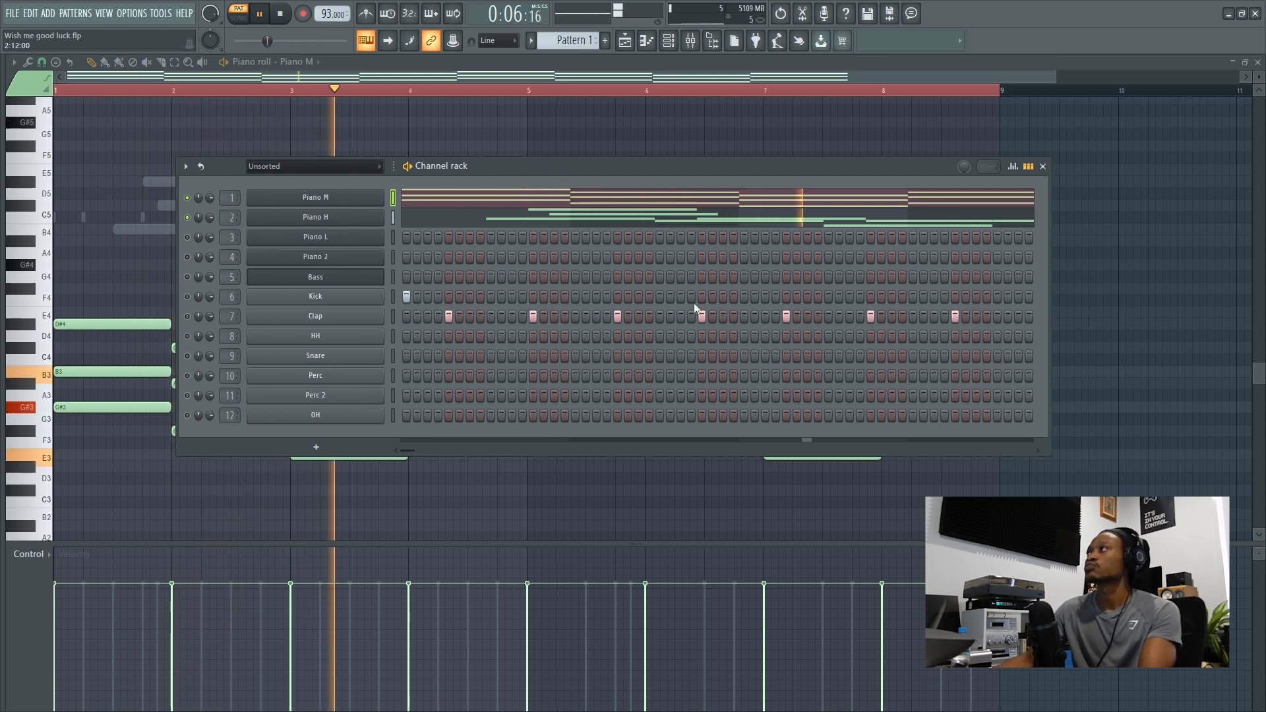
right_click(374, 222)
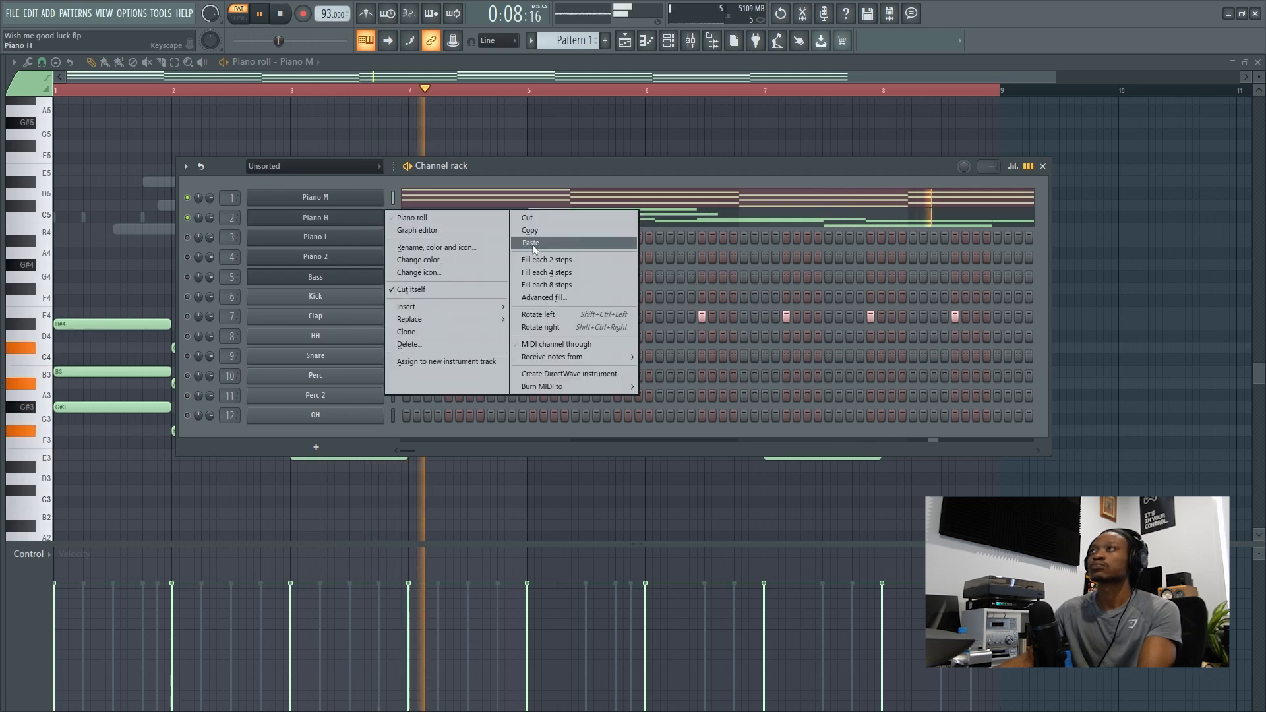
left_click(538, 230)
right_click(370, 239)
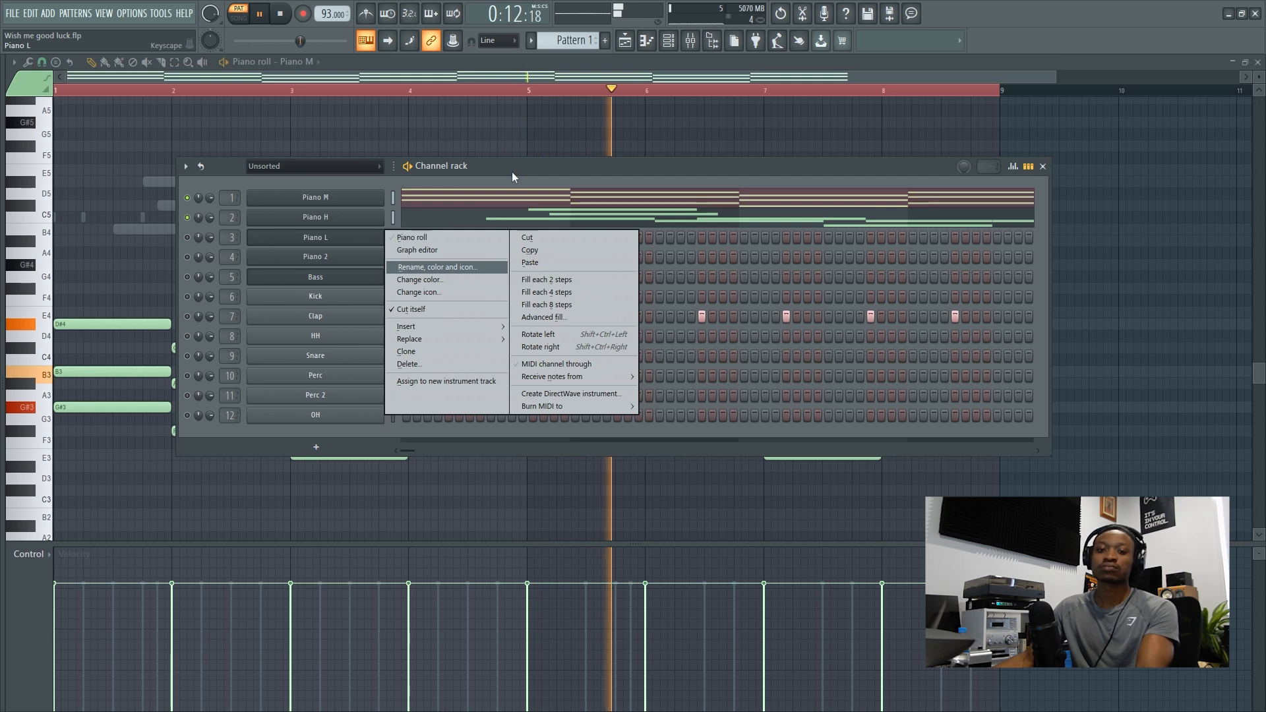
left_click(539, 172)
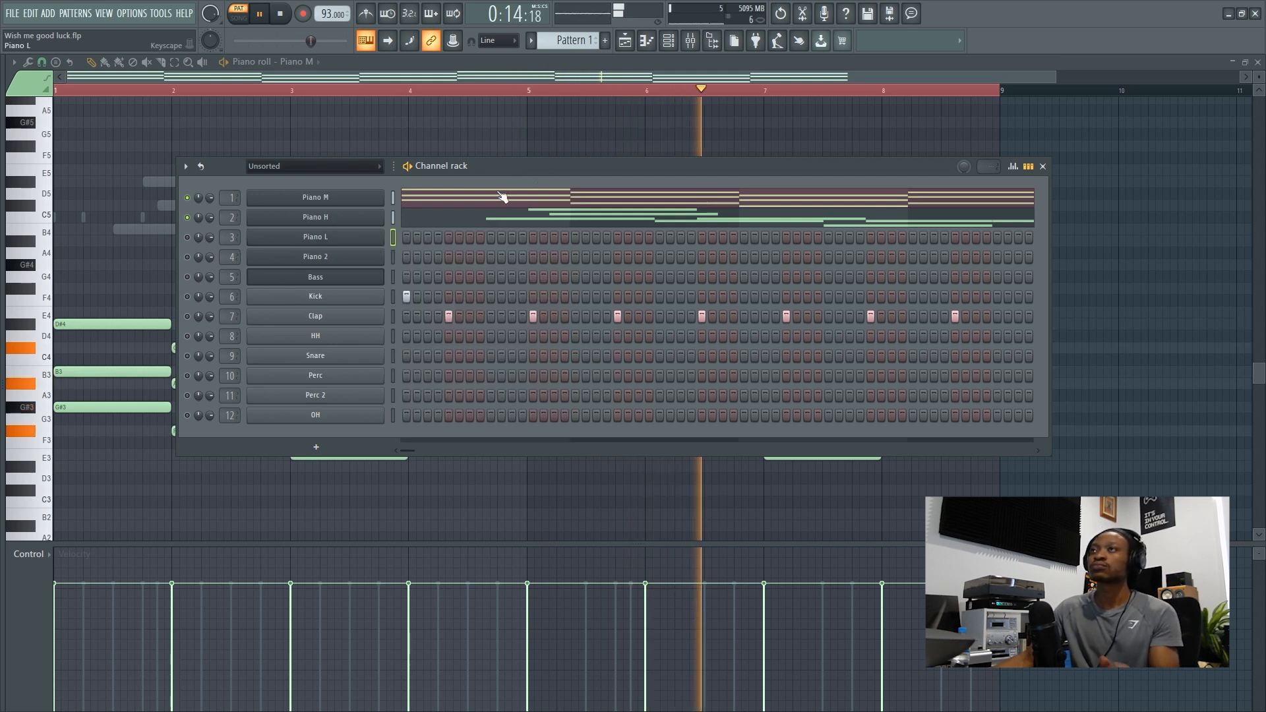
key("space")
Copy the Piano H notes and paste them into the Piano L channel.
right_click(364, 218)
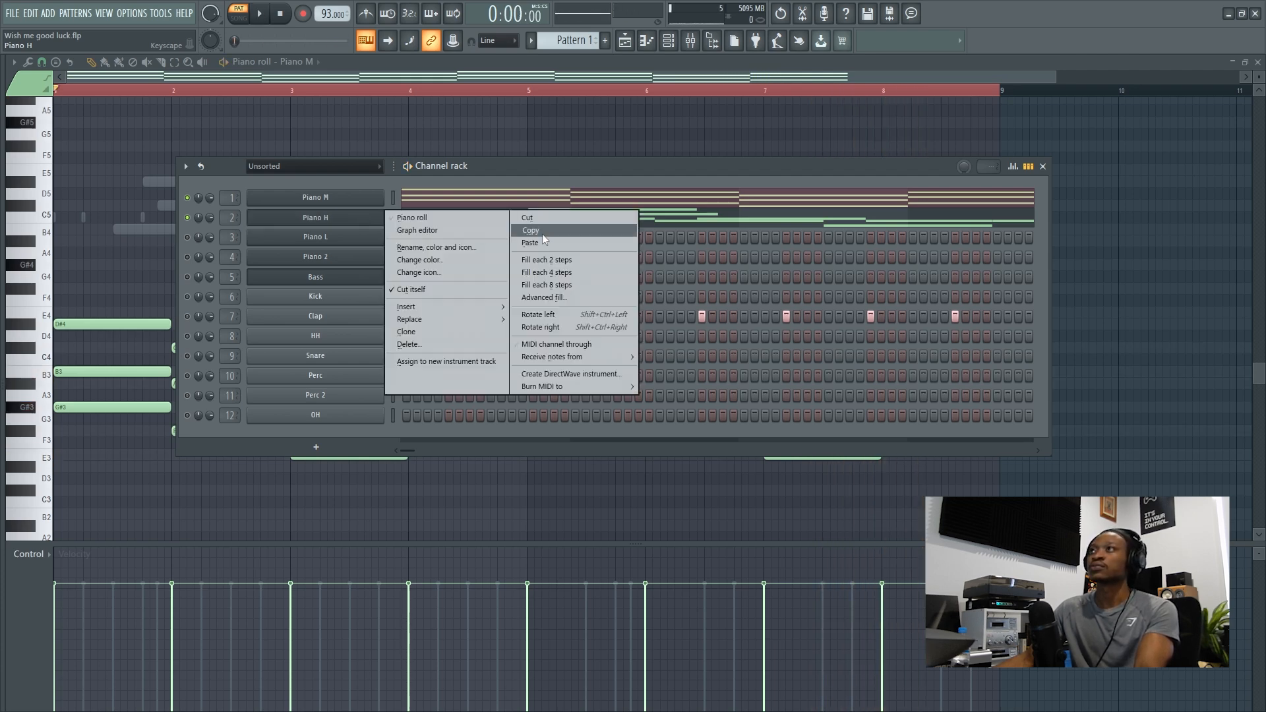
left_click(542, 232)
right_click(369, 237)
left_click(540, 259)
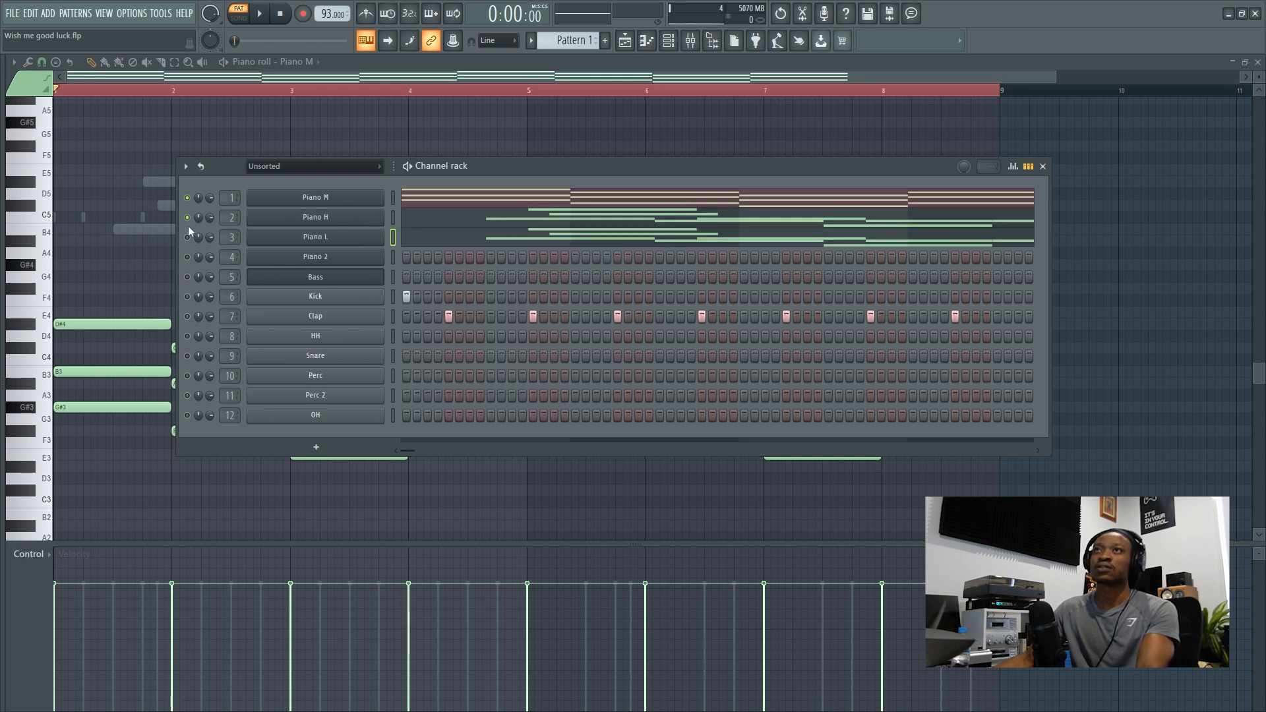
Mute Piano H, enable Piano L, and open the Piano L notes in the piano roll.
left_click(187, 218)
left_click(188, 237)
left_click(539, 237)
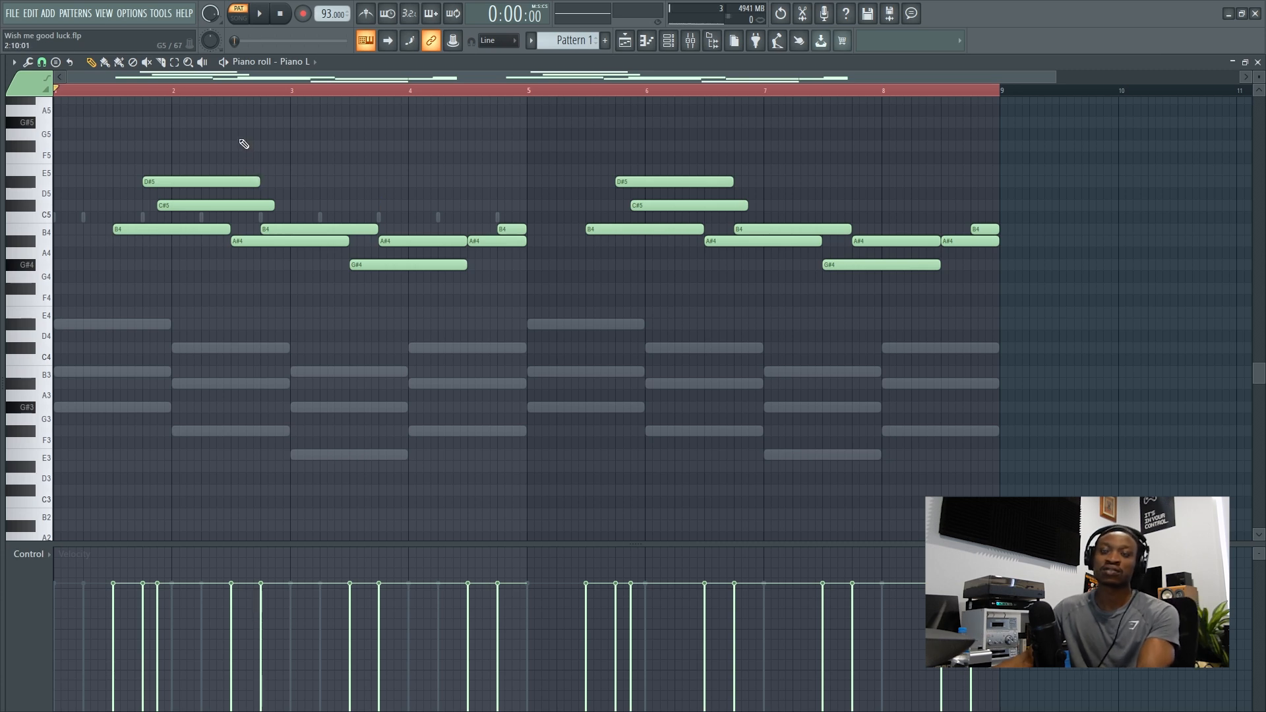
Delete the C#5 note near the end of bar 1 and the B4 note on beat 4 of bar 2, auditioning the pattern.
key("space")
right_click(189, 207)
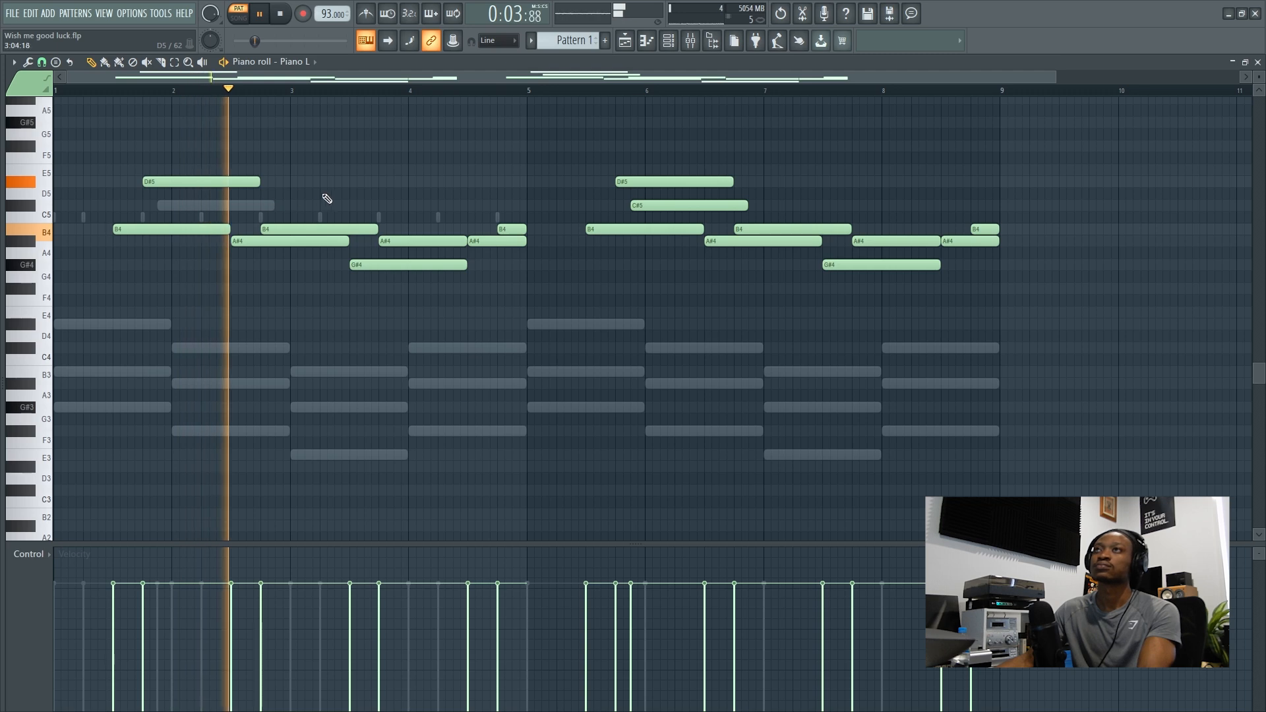
key("space")
key("space")
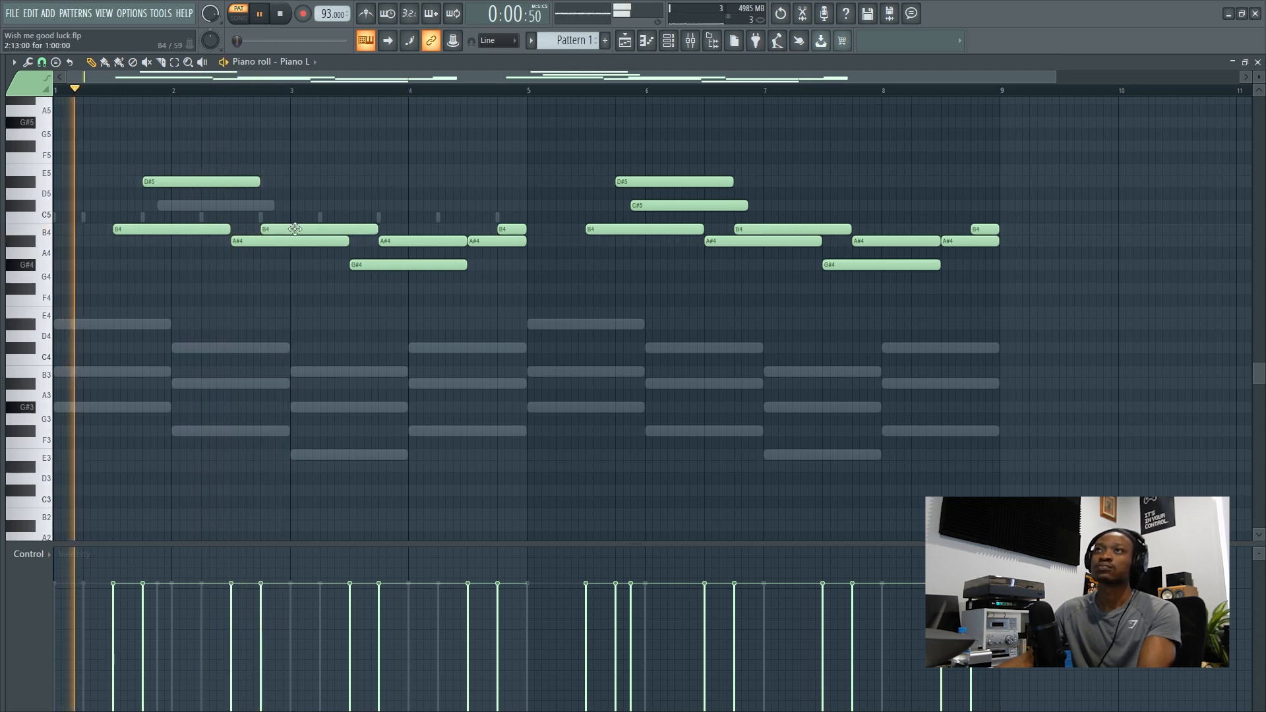
right_click(295, 229)
key("space")
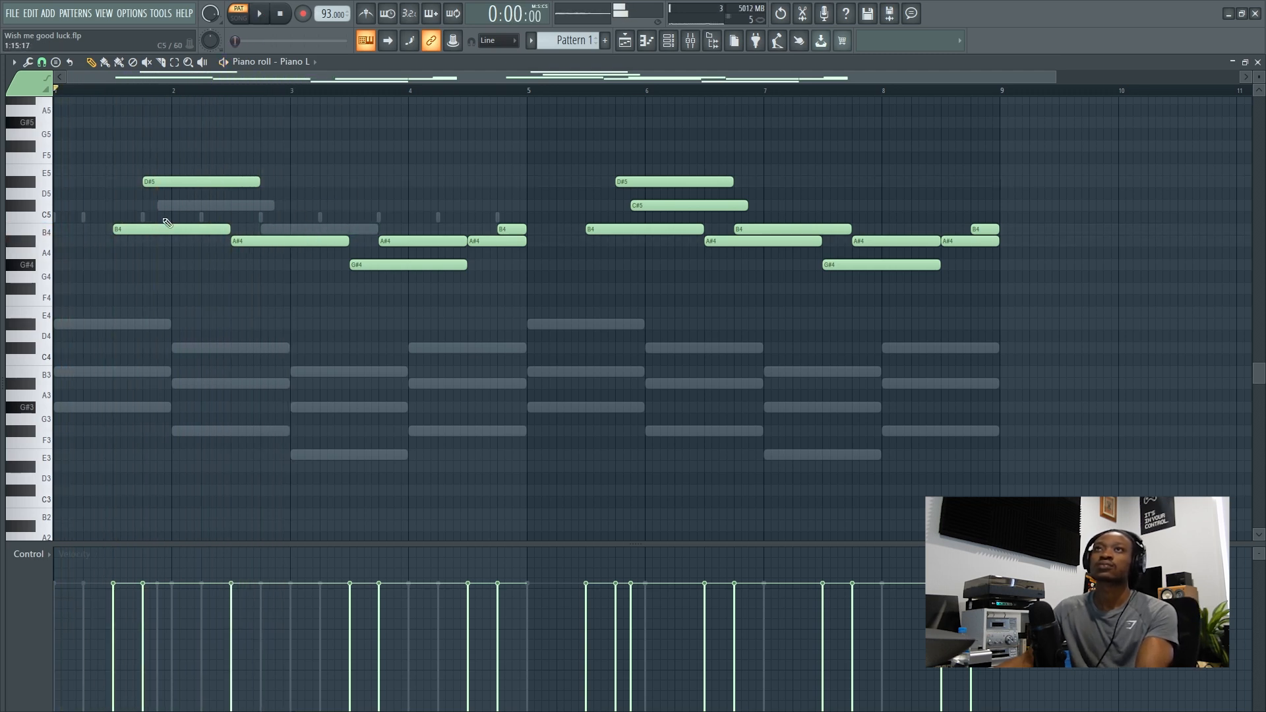
Lower the D#5 note on beat 4 of bar 1 to C#5 and replay the pattern from the start.
left_click_drag(166, 182, 171, 207)
key("space")
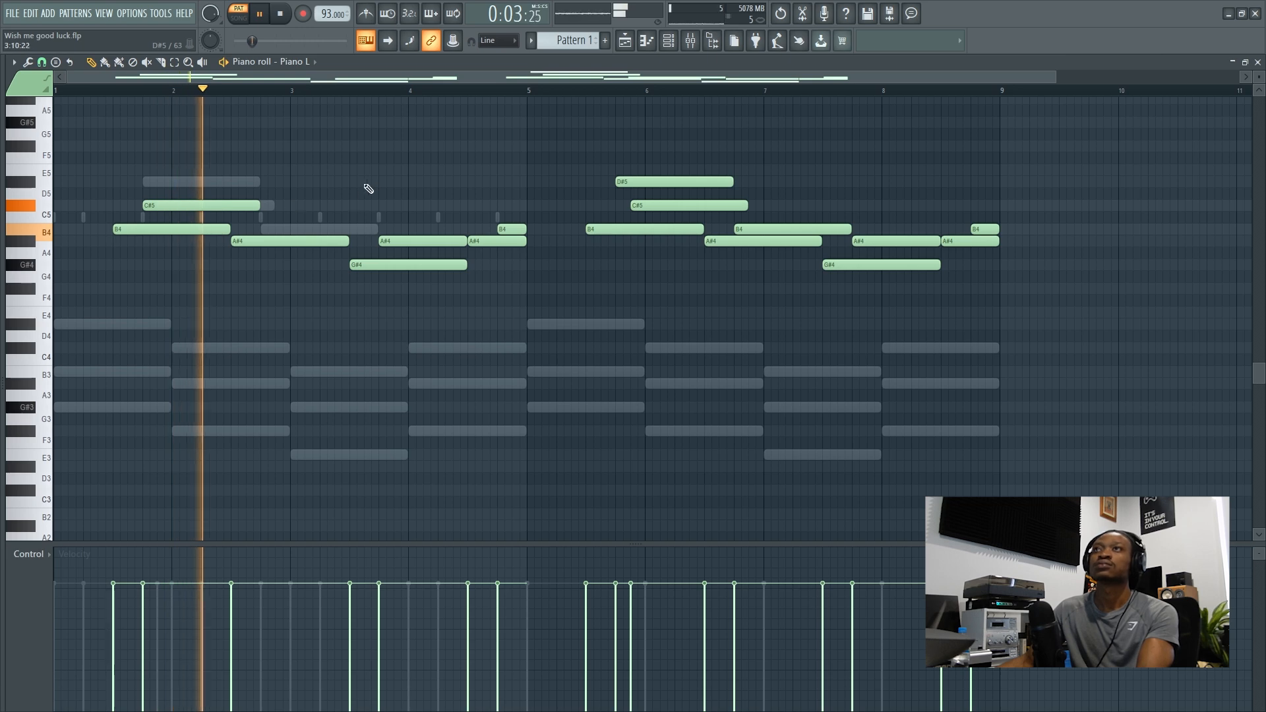
key("space")
key("space")
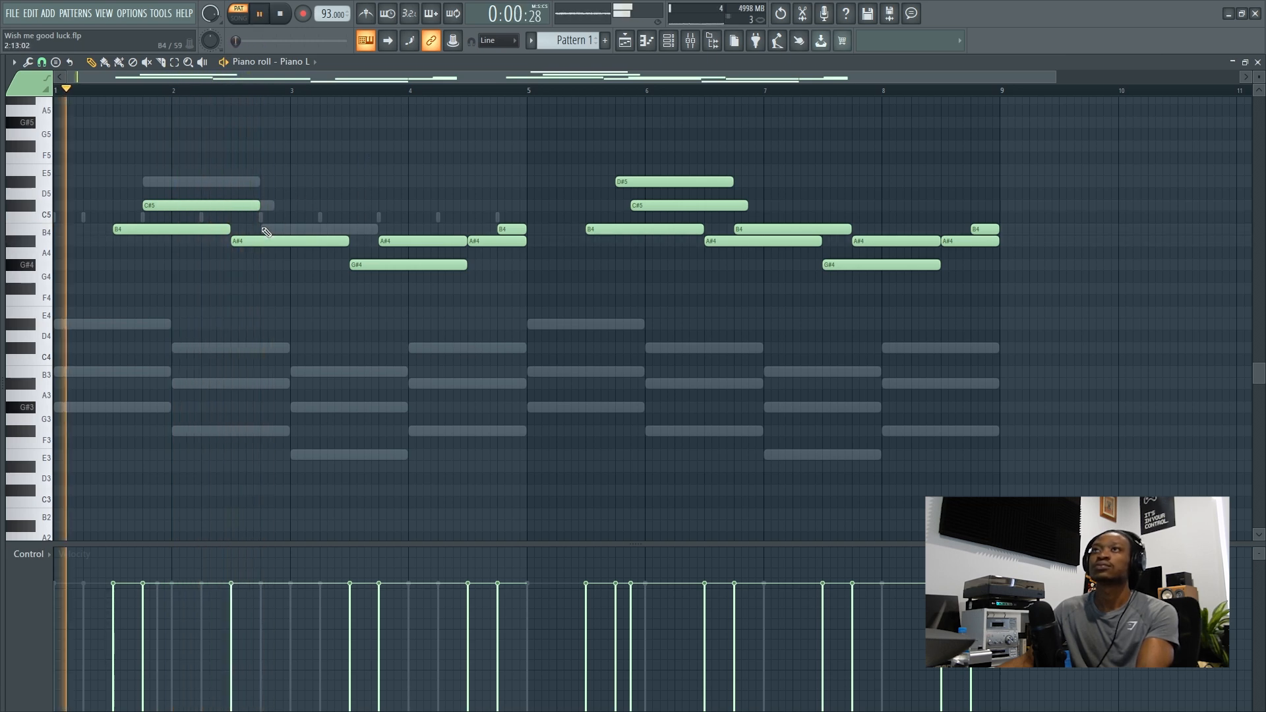
Add the B4 note back on beat 4 of bar 2 and lower the half-bar B4 ending bar 4 to A#4.
left_click(265, 230)
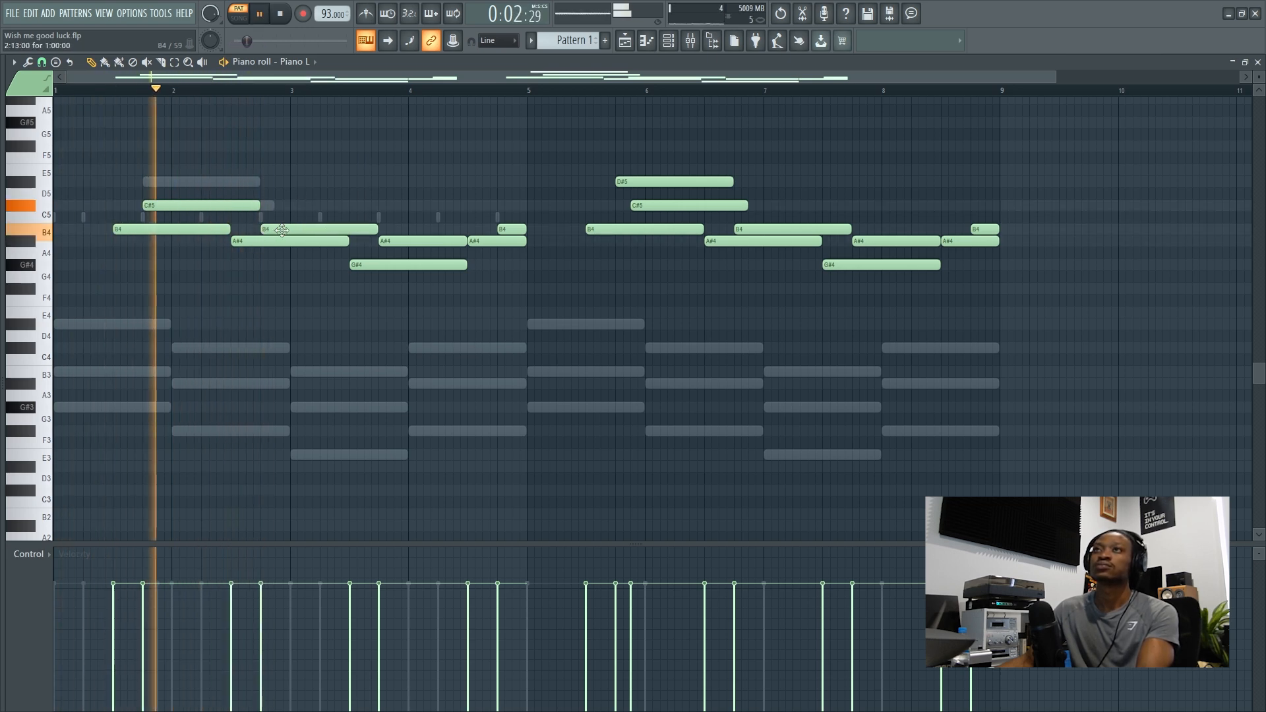
left_click_drag(280, 230, 285, 271)
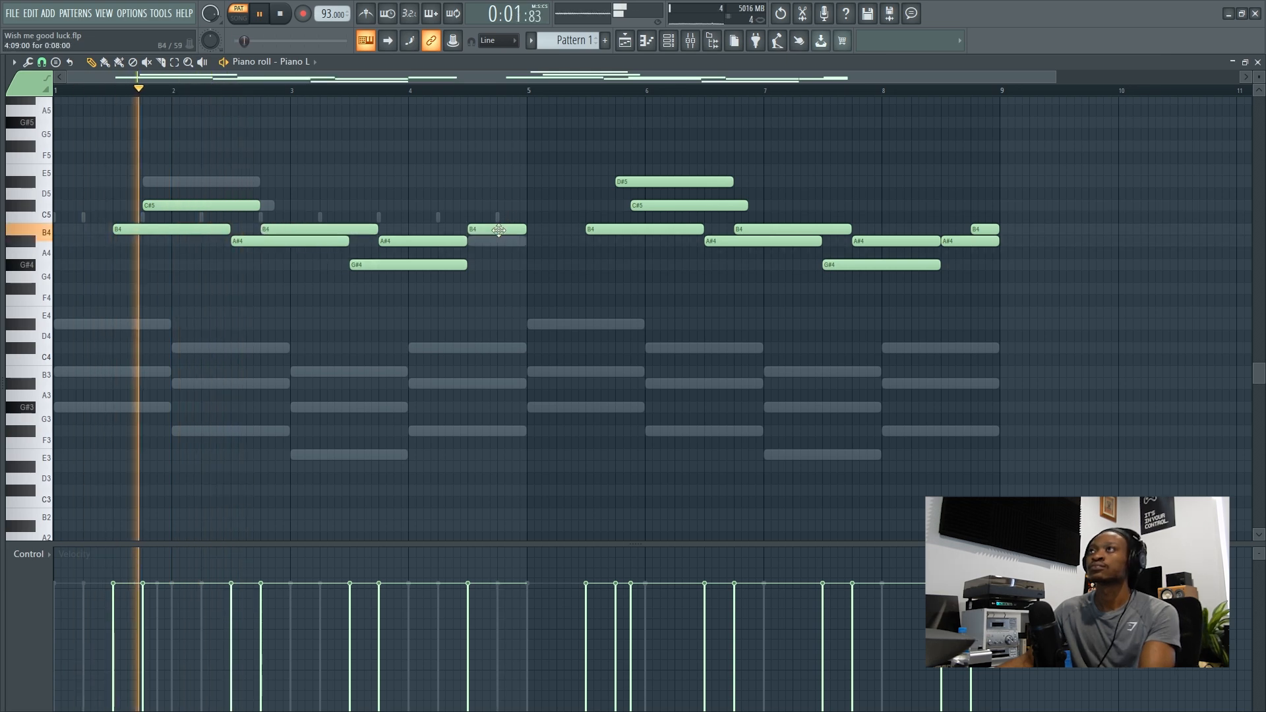
left_click_drag(499, 230, 499, 241)
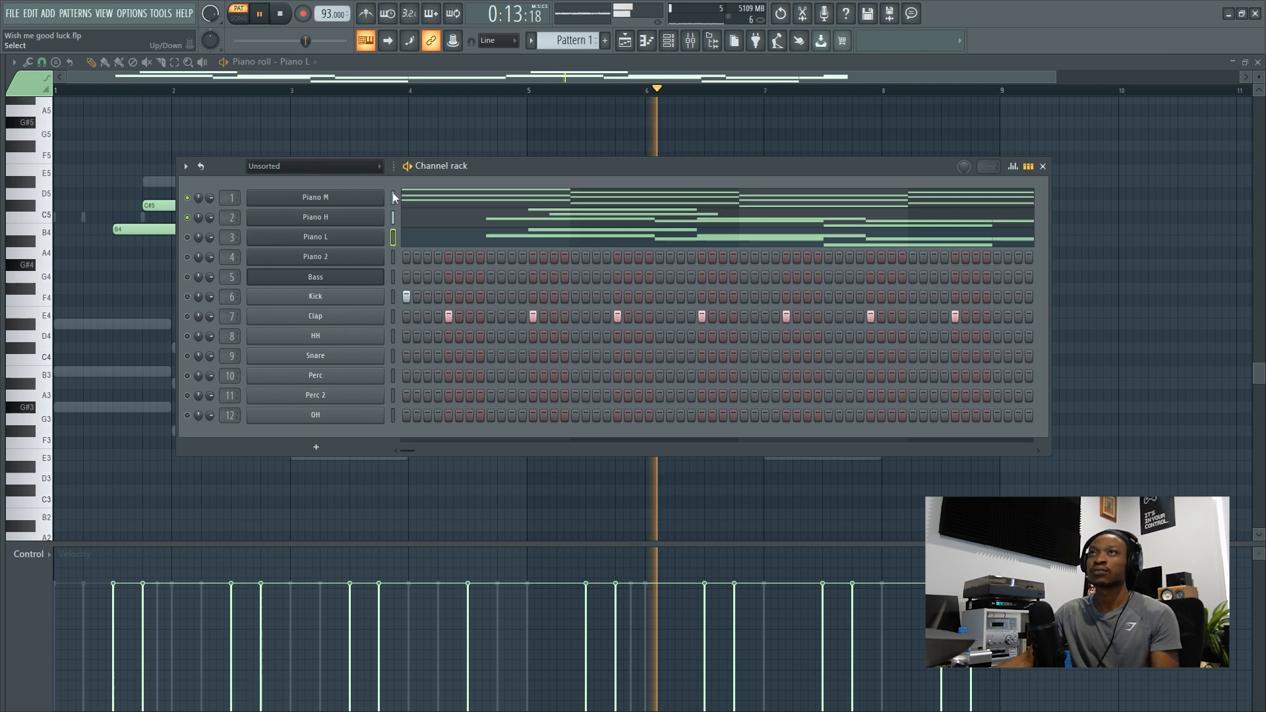
Stop playback, check which mixer inserts carry the pianos, and open Fruity parametric EQ 2 on Insert 3.
key("space")
left_click(692, 41)
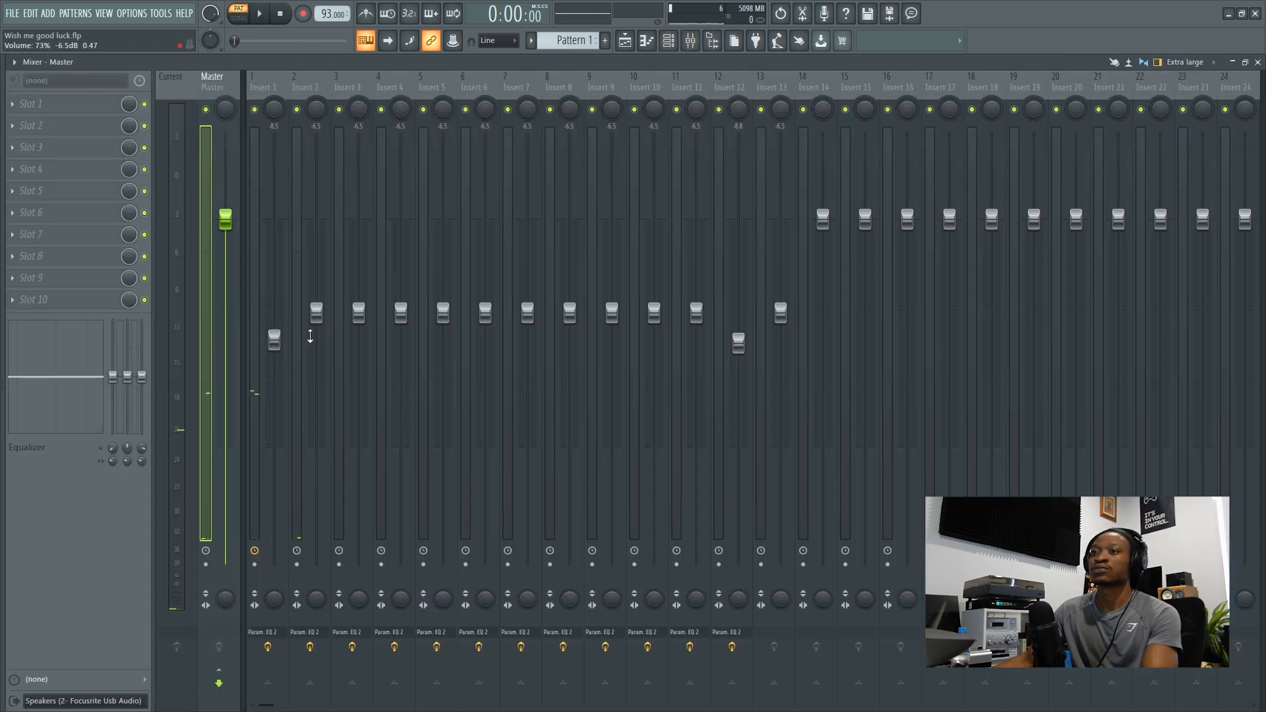
left_click(296, 79)
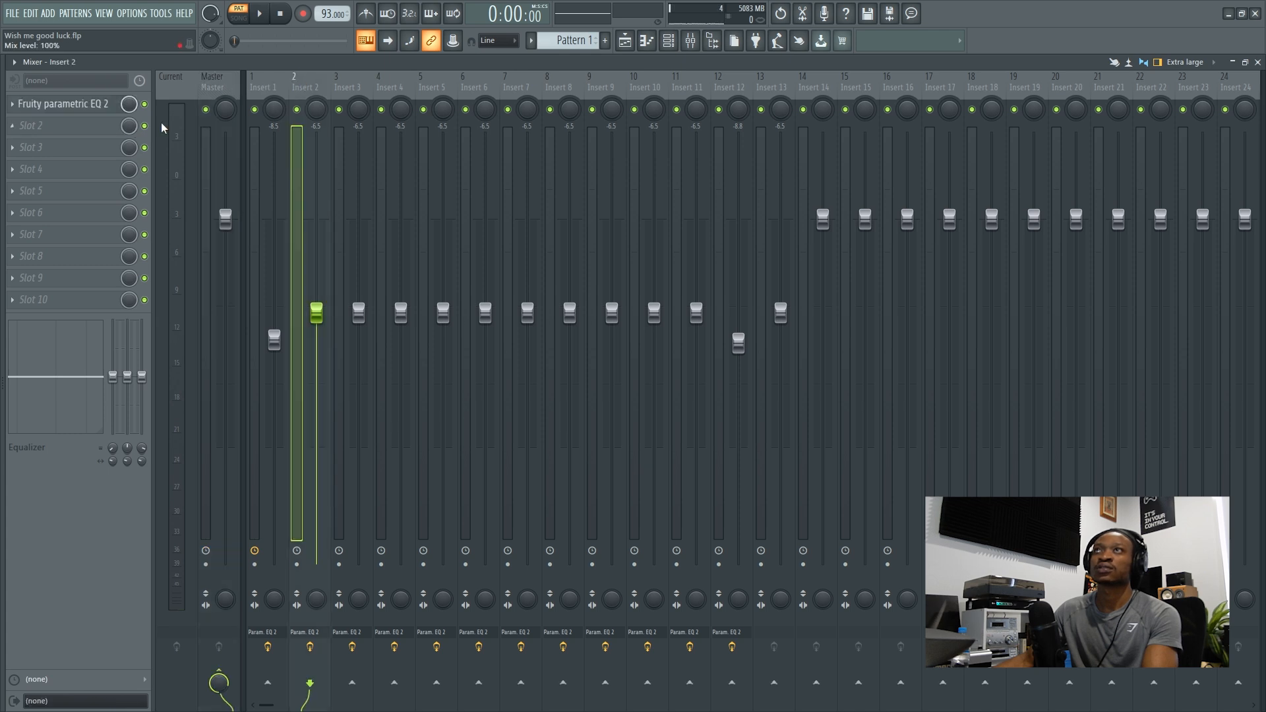
left_click(673, 41)
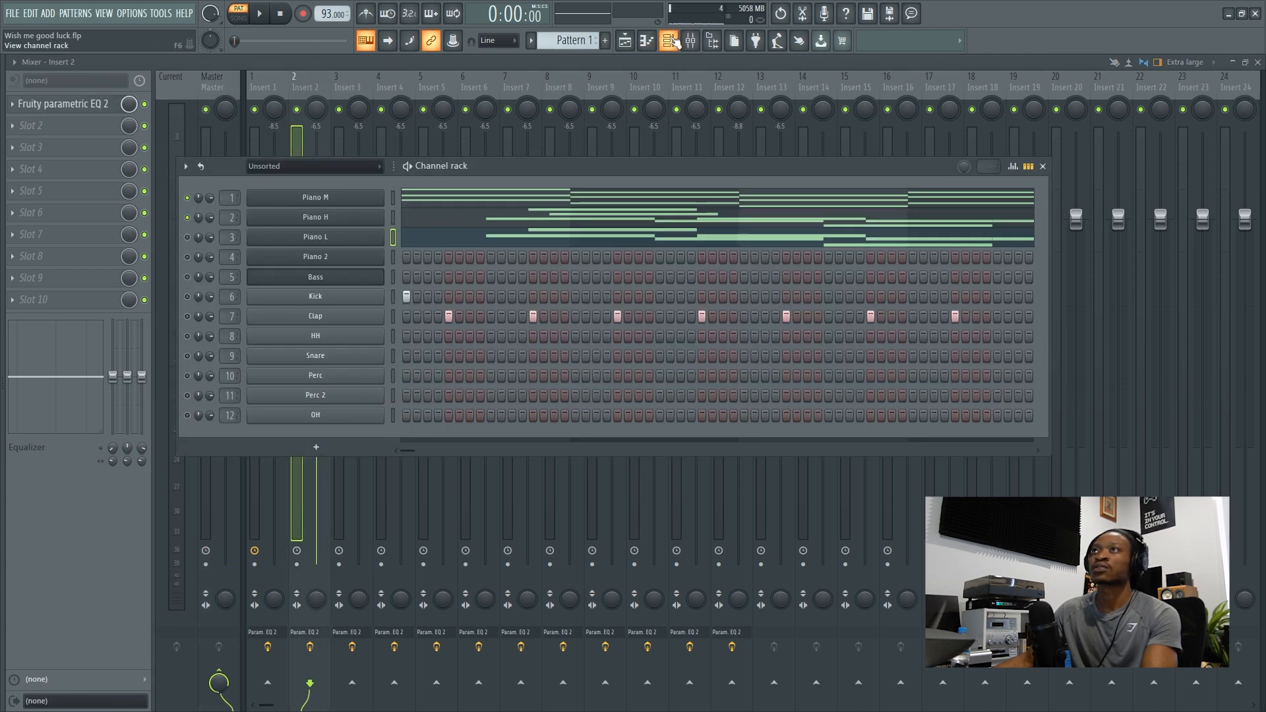
left_click(672, 41)
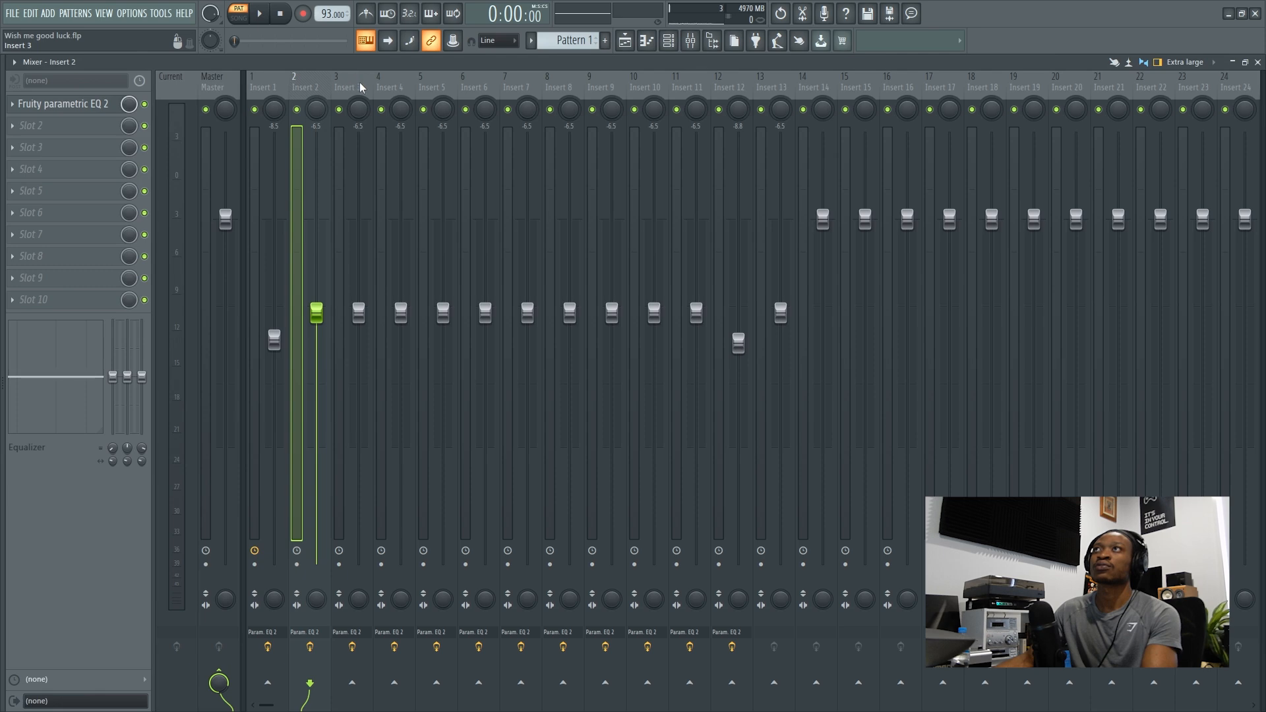
left_click(361, 87)
left_click(673, 41)
left_click(667, 41)
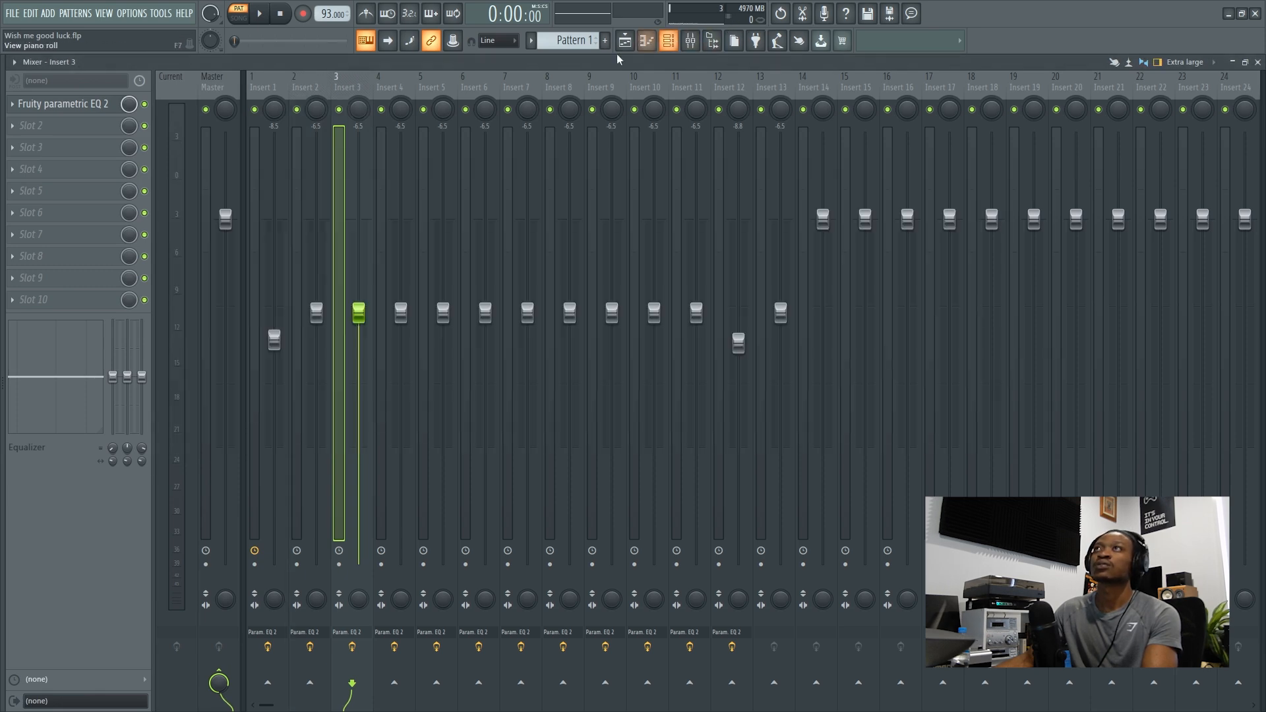
left_click(41, 106)
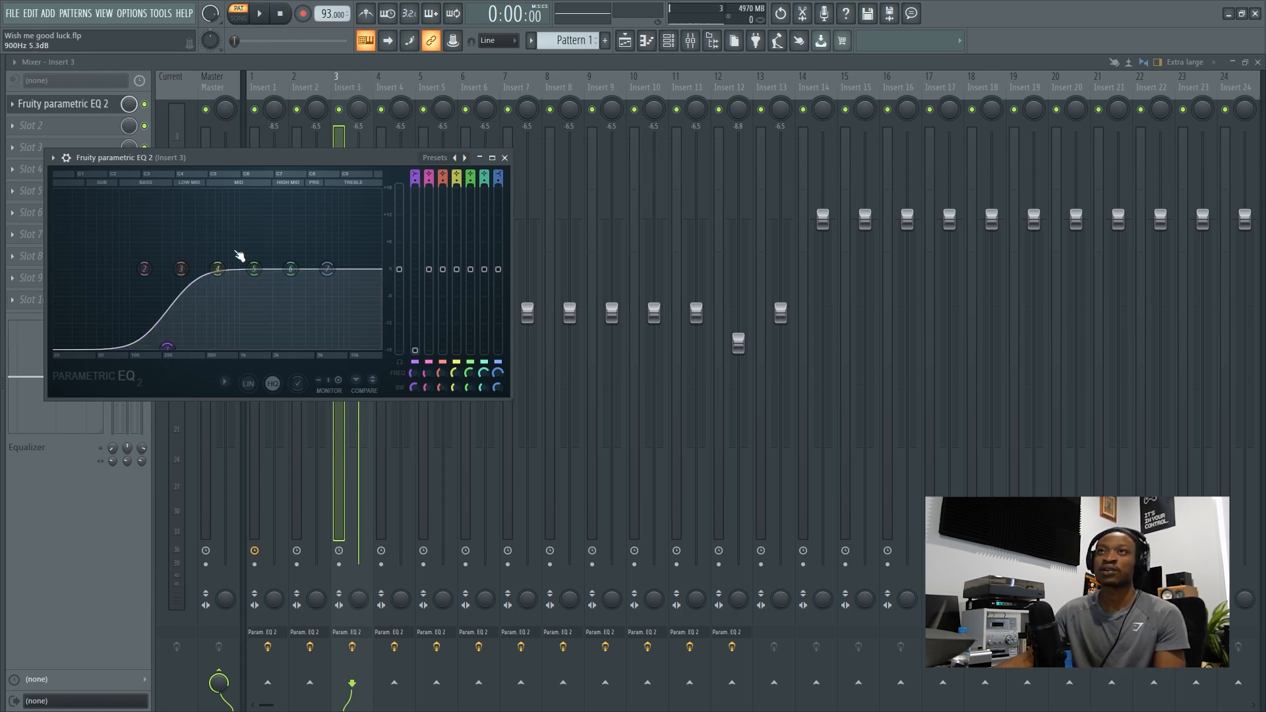
Try flattening the low cut of Insert 3's EQ at 20 Hz, restore the cut near its original frequency, and play the pattern.
left_click_drag(167, 353, 57, 295)
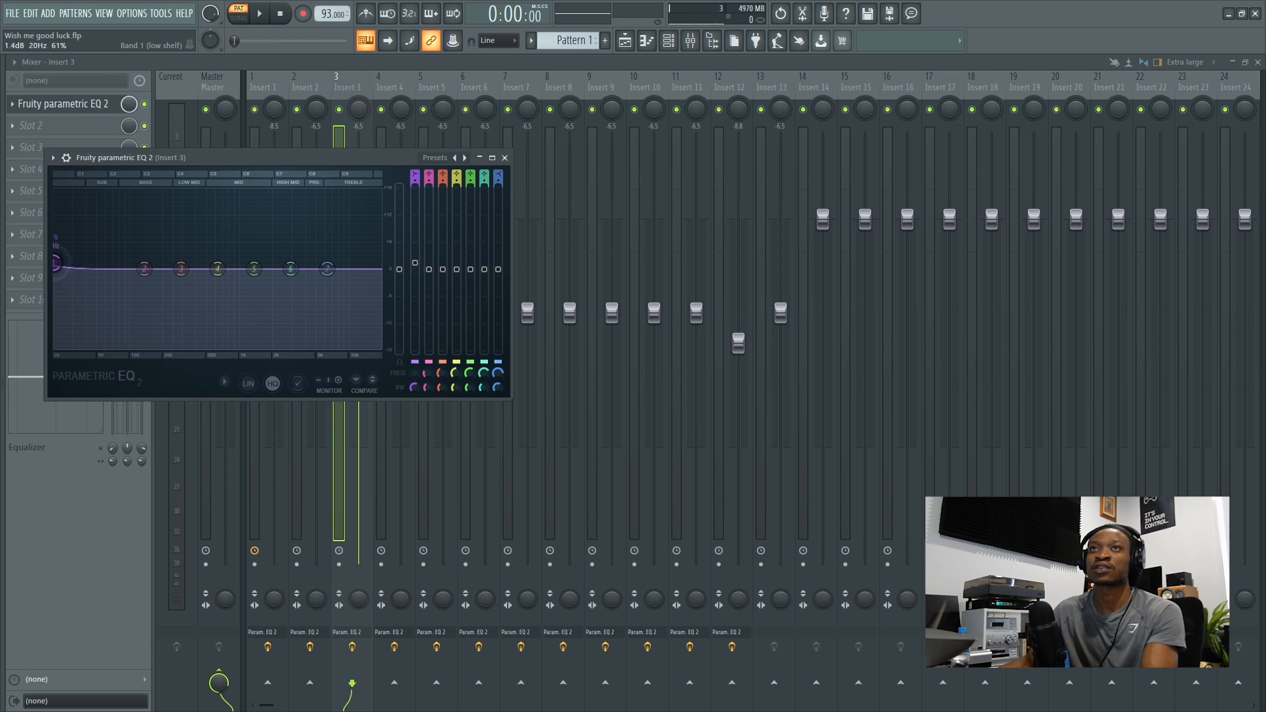
left_click_drag(57, 316, 171, 347)
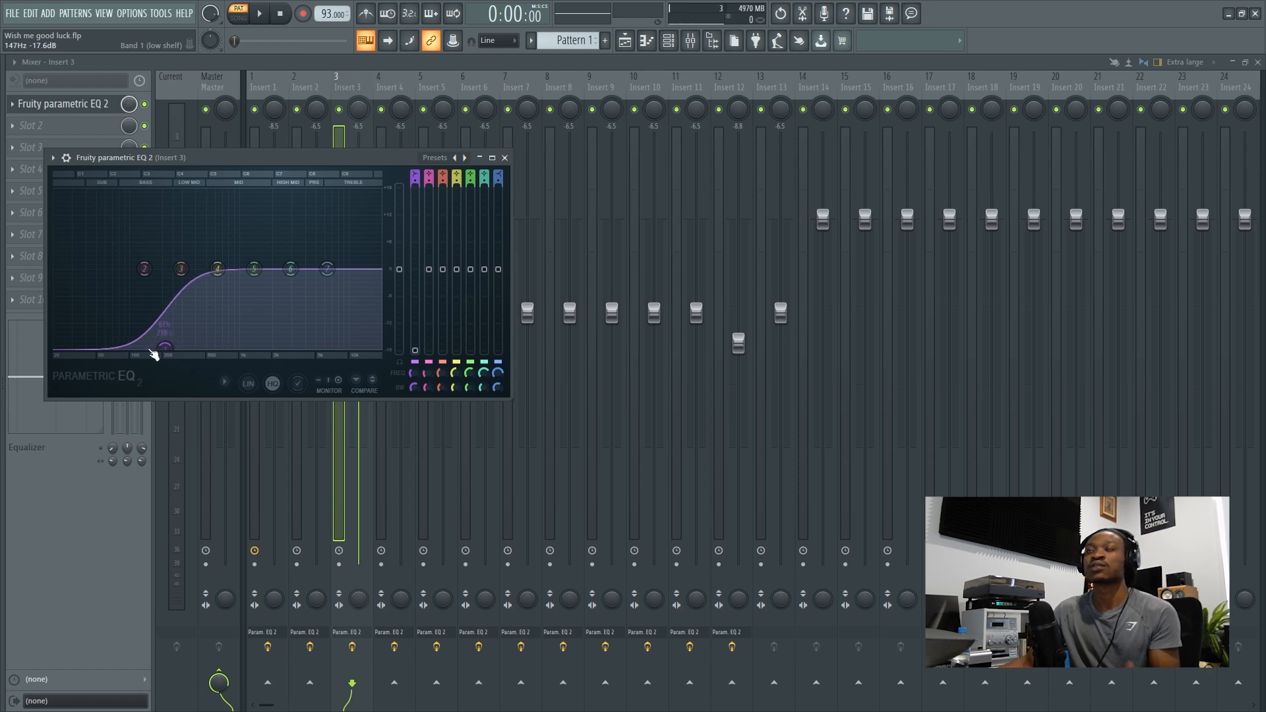
key("space")
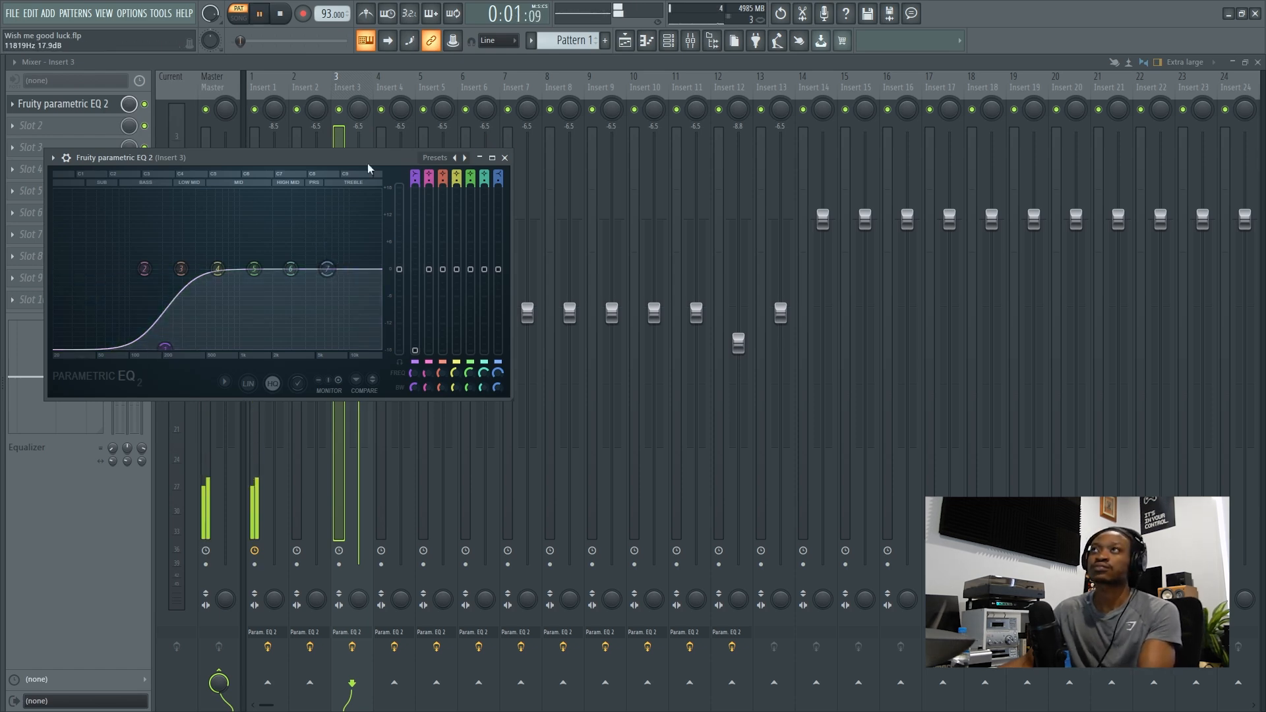
Mute Piano H, enable Piano L in the channel rack, and play the pattern with mixer Insert 3 selected.
left_click(322, 81)
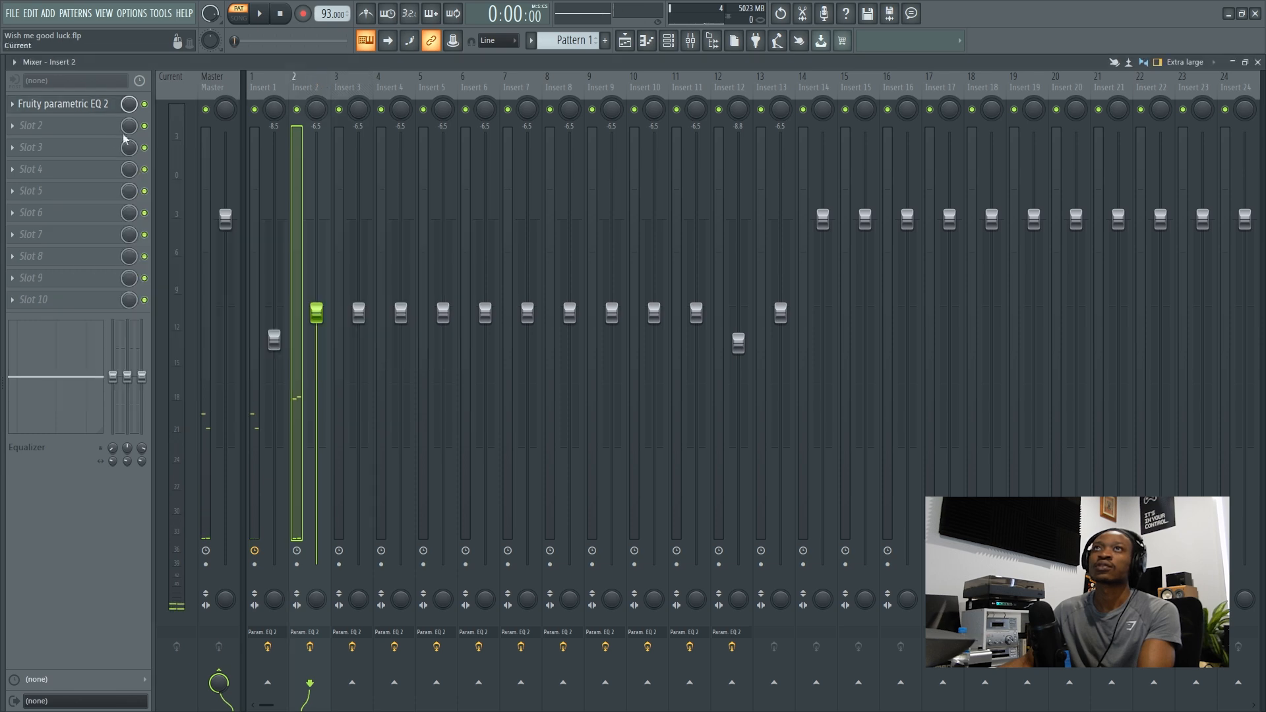
left_click(685, 38)
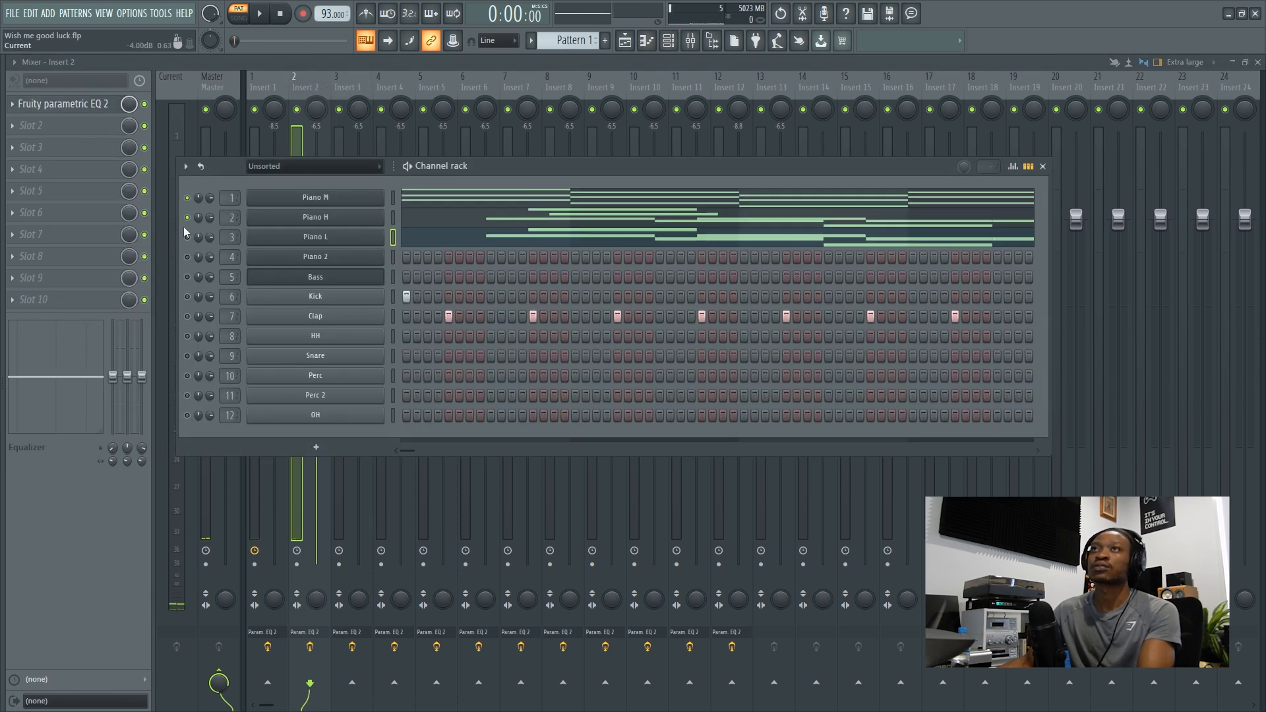
left_click(361, 77)
key("space")
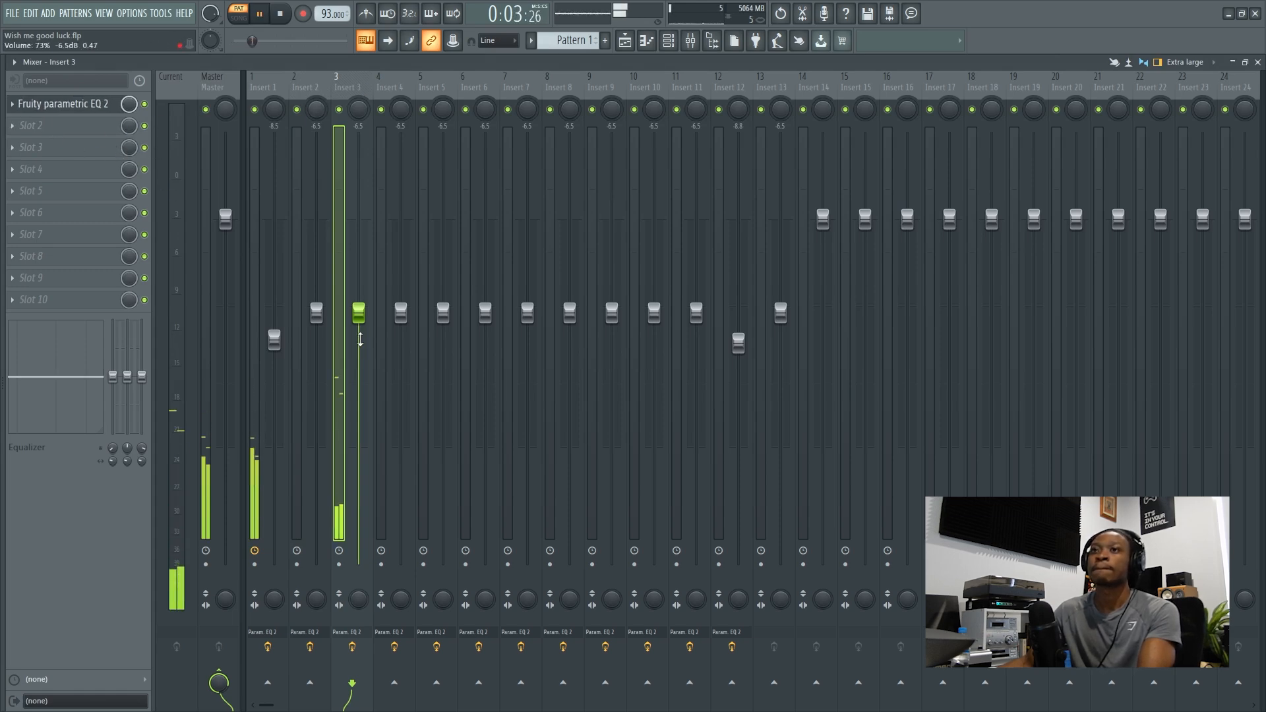
Raise the low-cut frequency of Insert 3's Fruity parametric EQ 2 slightly during playback and close the plugin.
left_click(105, 104)
left_click_drag(159, 334, 187, 343)
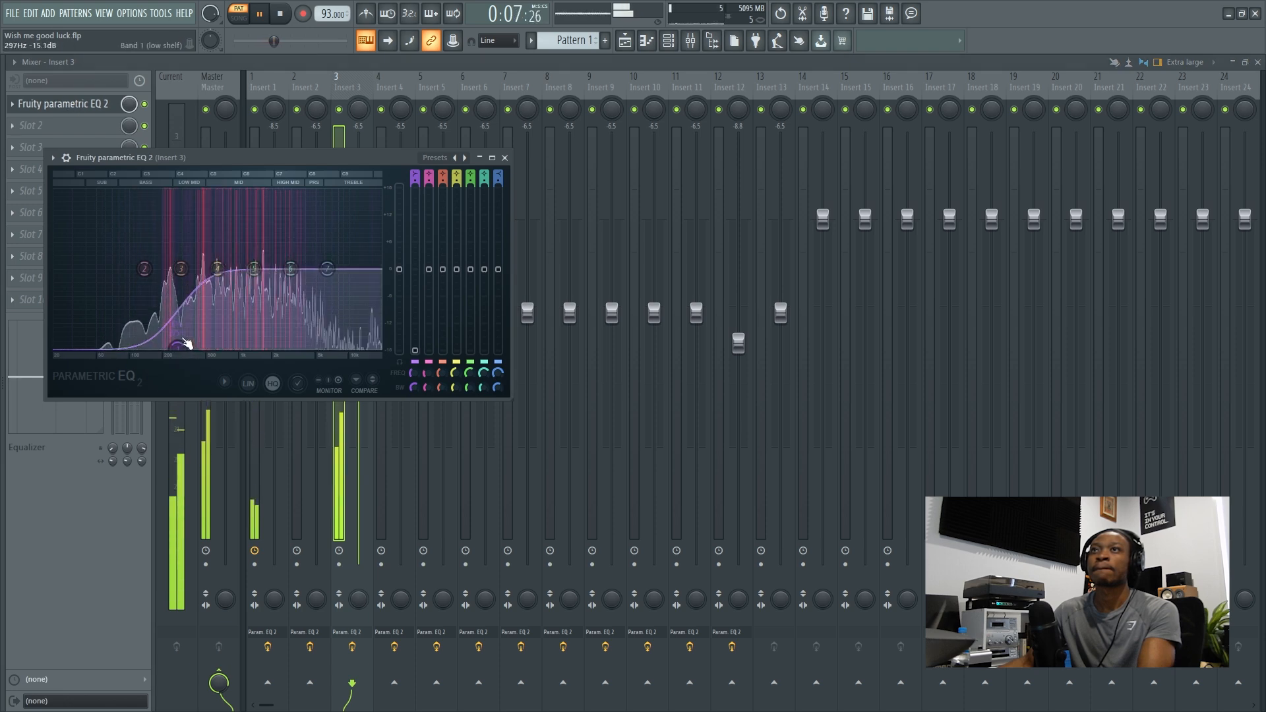
left_click(504, 157)
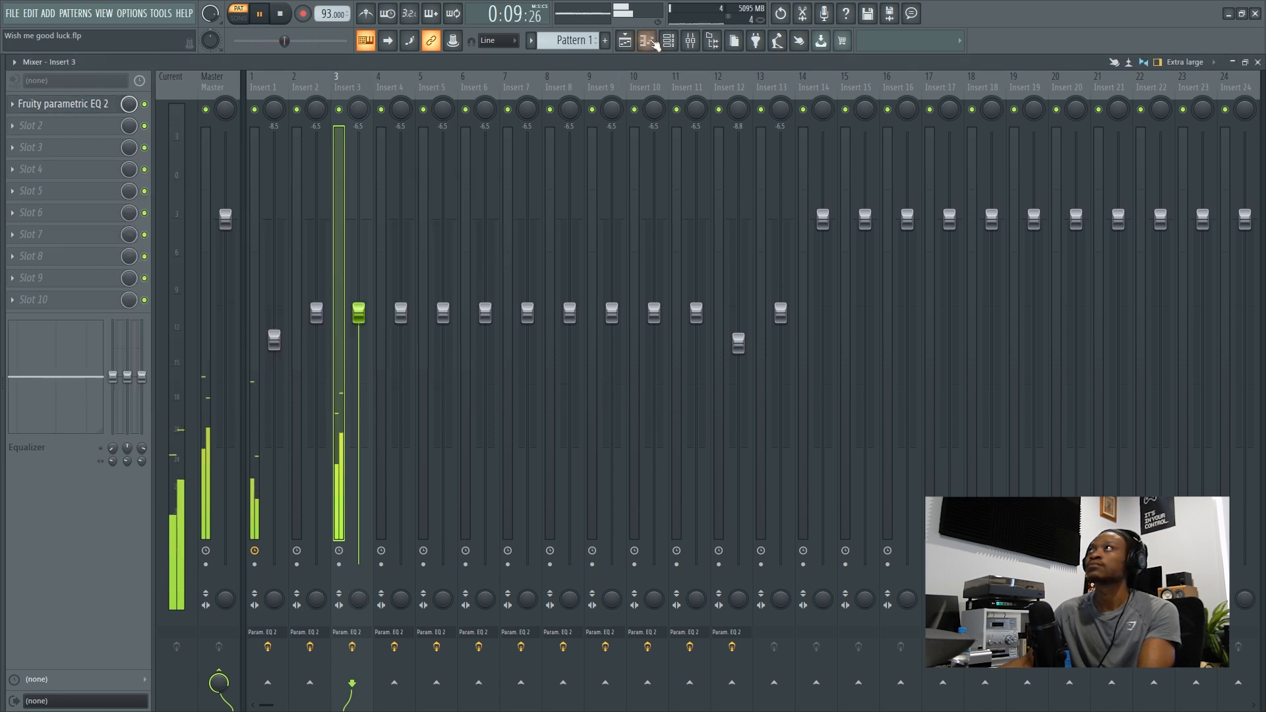
Stop playback, enable Piano H and mute Piano L in the channel rack, and play the pattern again.
left_click(669, 40)
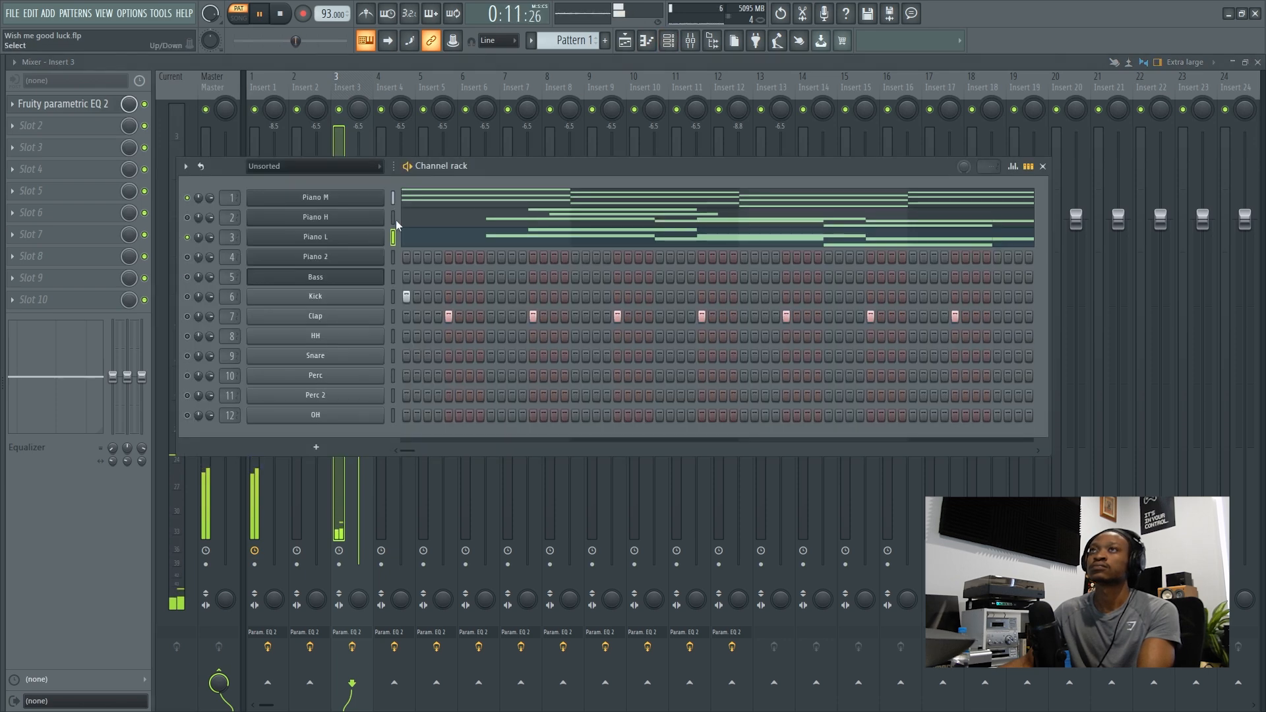
key("space")
left_click(187, 217)
left_click(188, 238)
key("space")
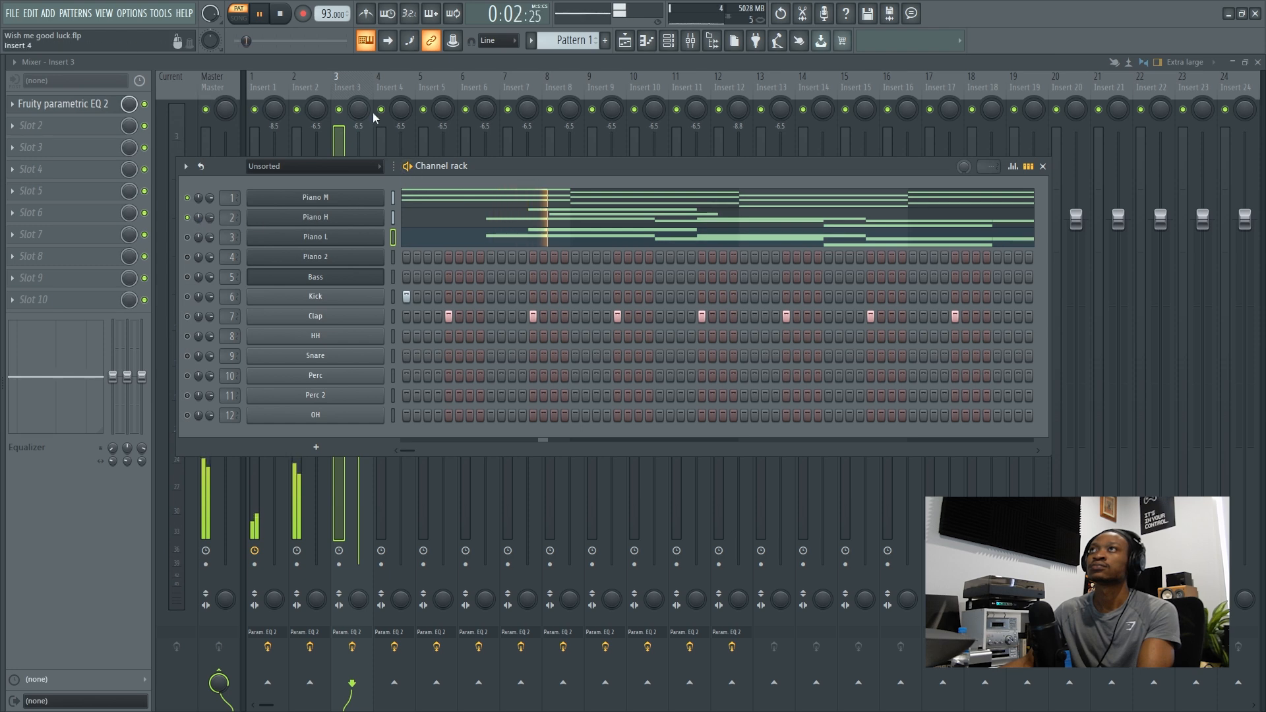
Stop playback and lower the low-cut frequency of Fruity parametric EQ 2 on mixer Insert 2.
left_click(313, 80)
key("space")
left_click(86, 109)
mouse_move(269, 420)
left_mouse_down()
mouse_move(234, 417)
mouse_move(272, 416)
mouse_move(246, 416)
left_mouse_up()
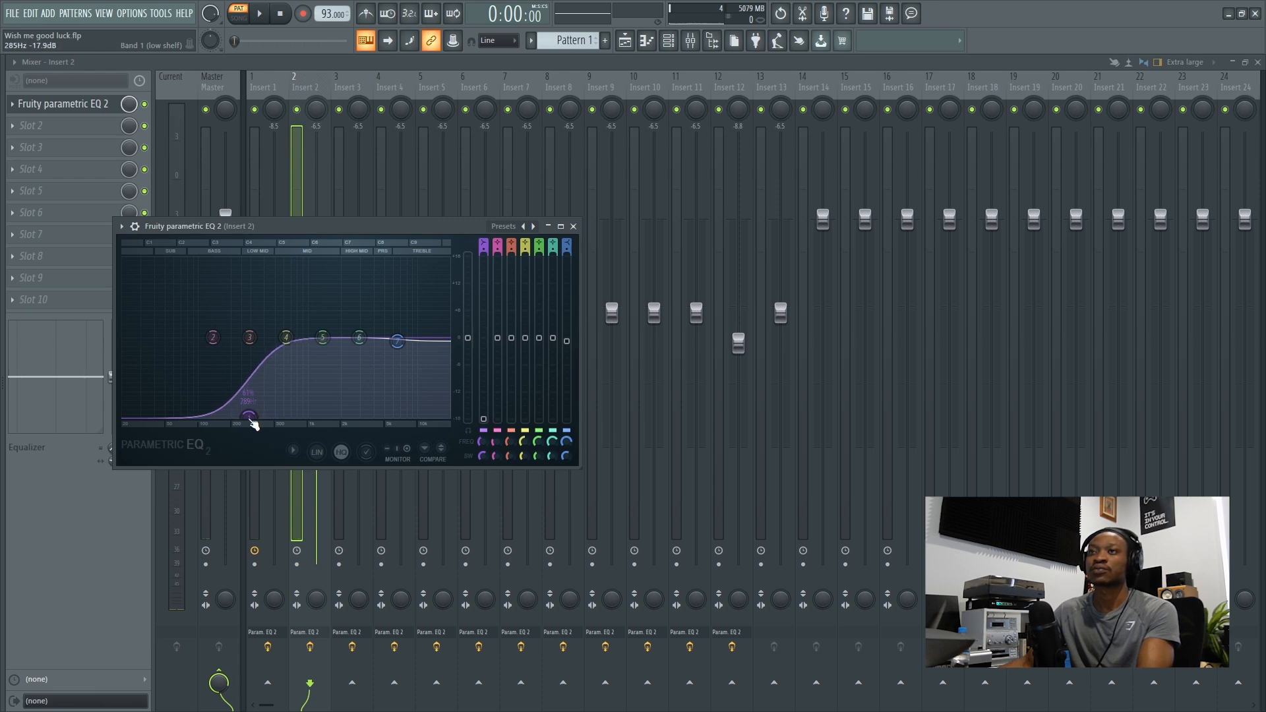
Close the Insert 2 EQ, play the pattern, and lower the Insert 2 fader to about -7.7 dB.
left_click(573, 226)
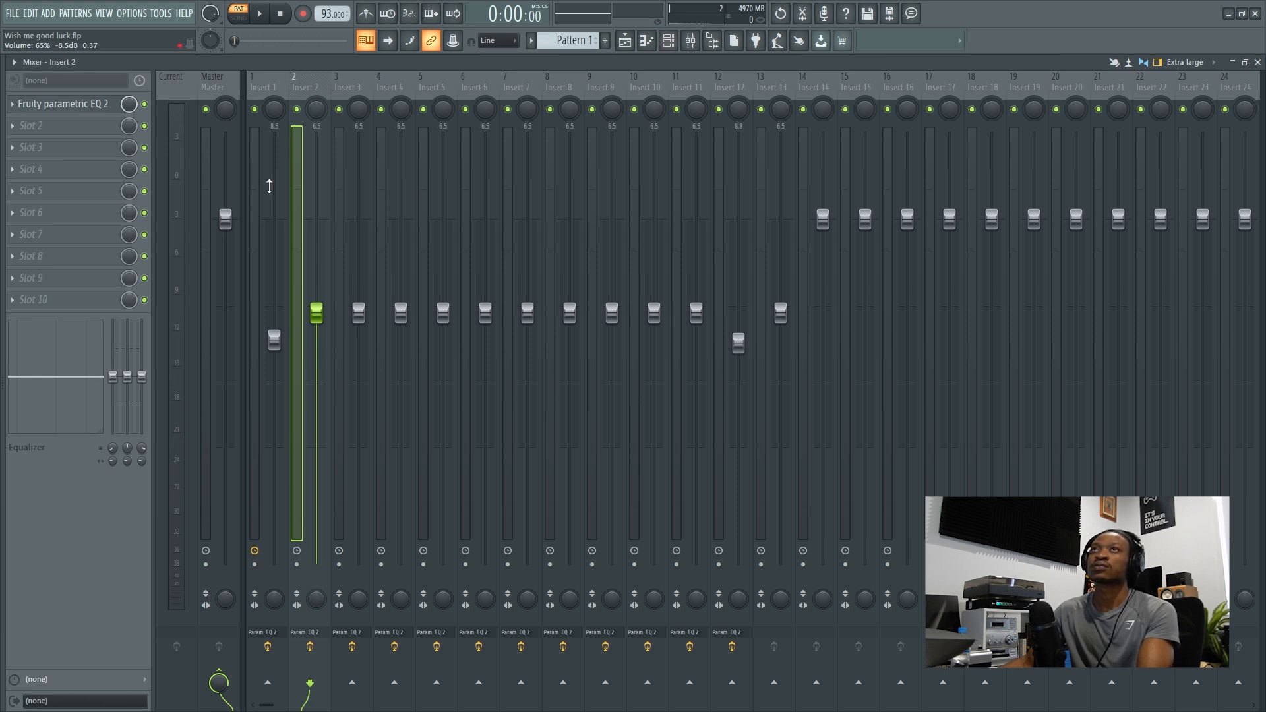
key("space")
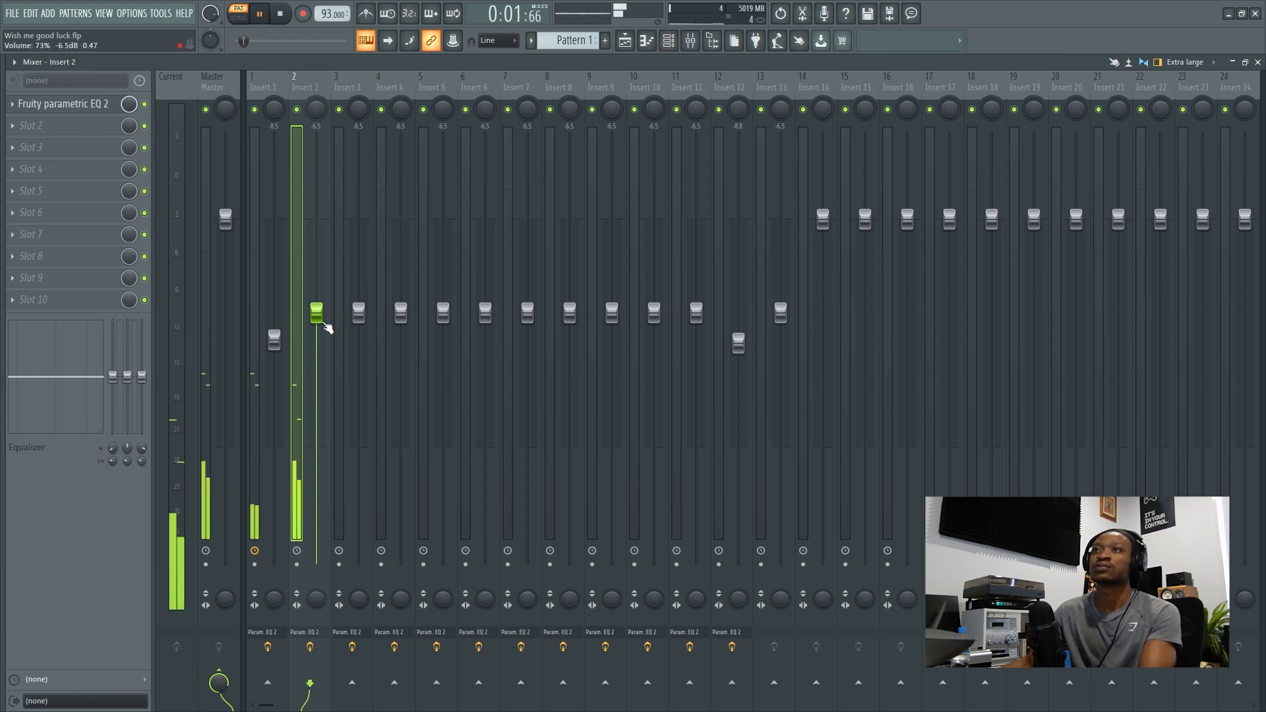
left_click_drag(319, 320, 319, 335)
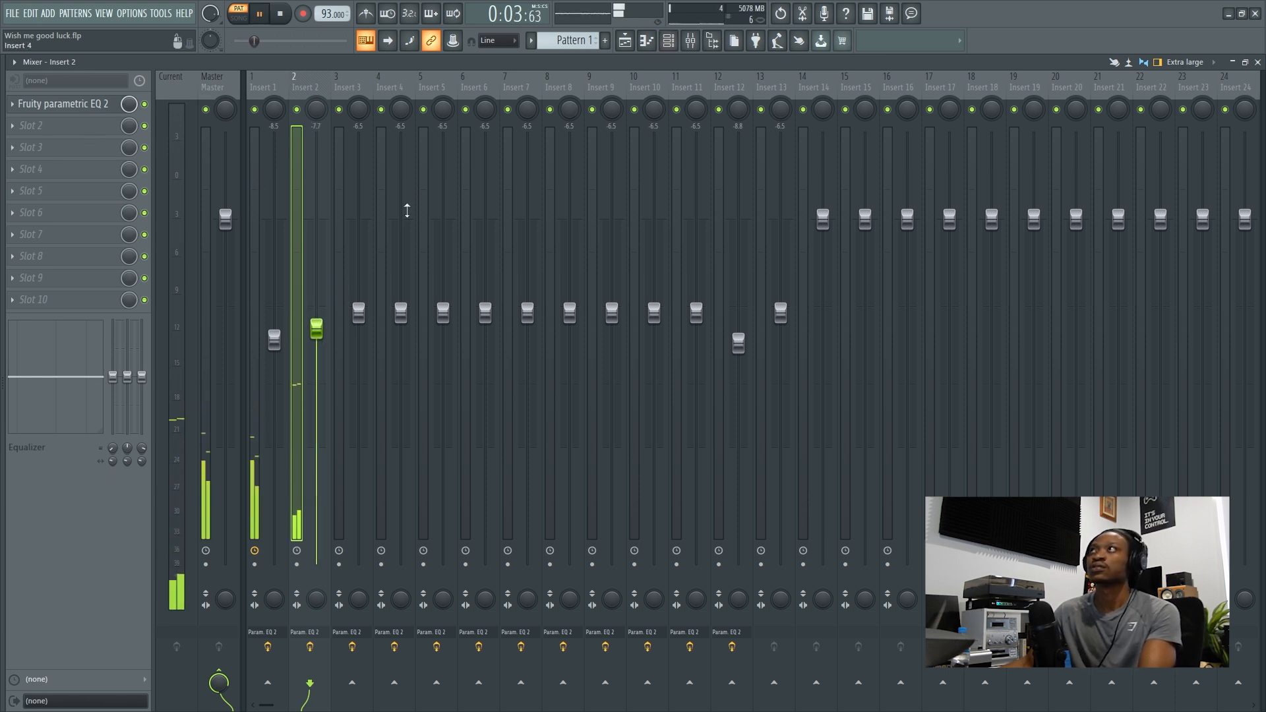
Enable Piano L and mute Piano H in the channel rack, open Piano L's piano roll, and restart playback.
key("F6")
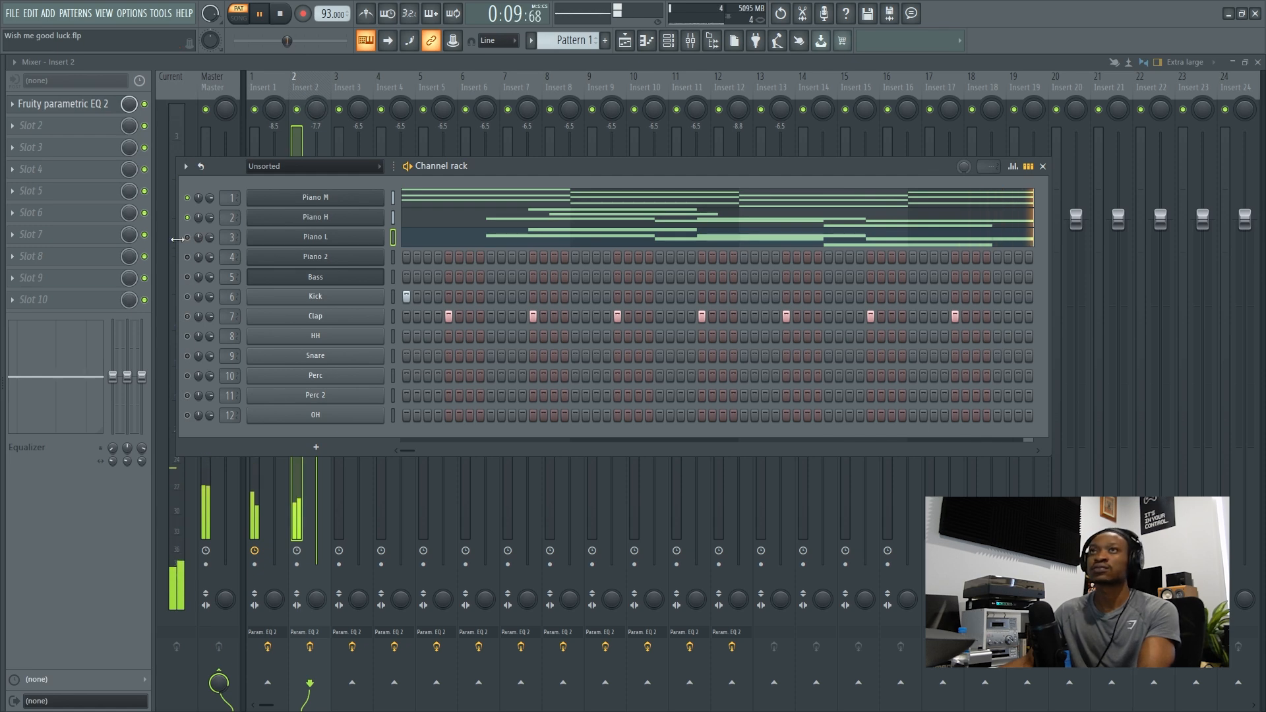
left_click(188, 238)
left_click(188, 217)
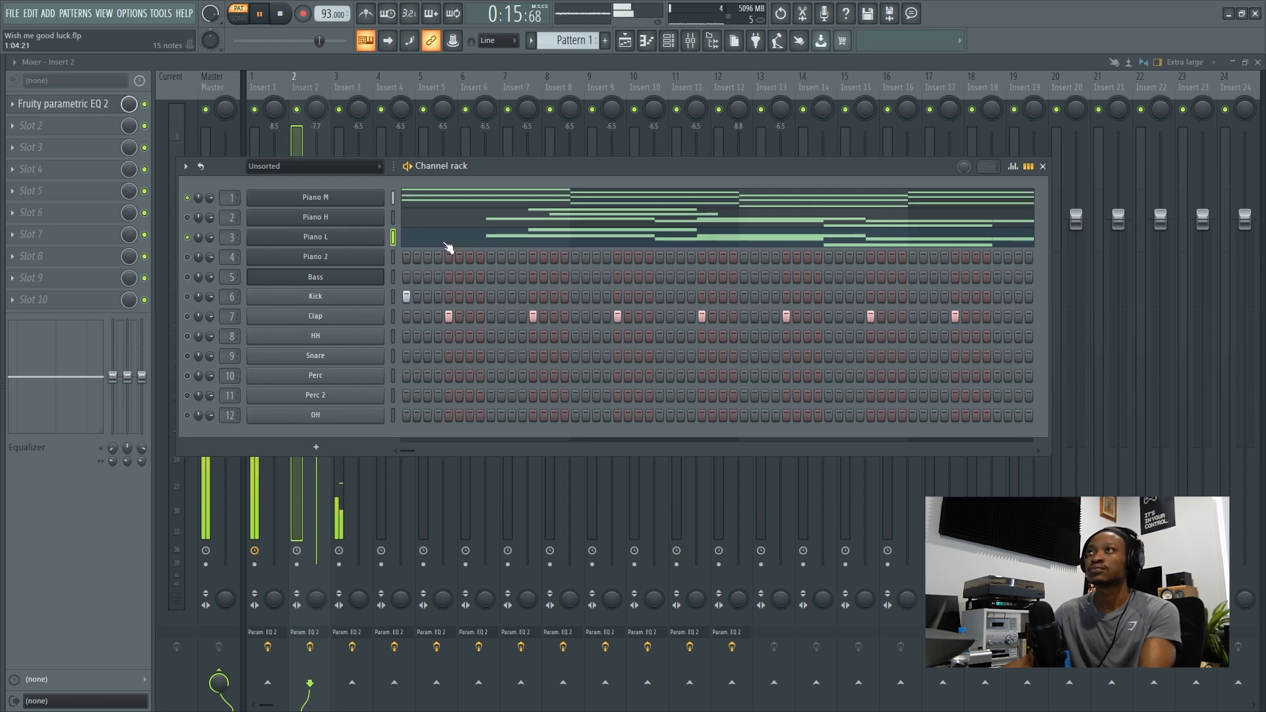
left_click(446, 244)
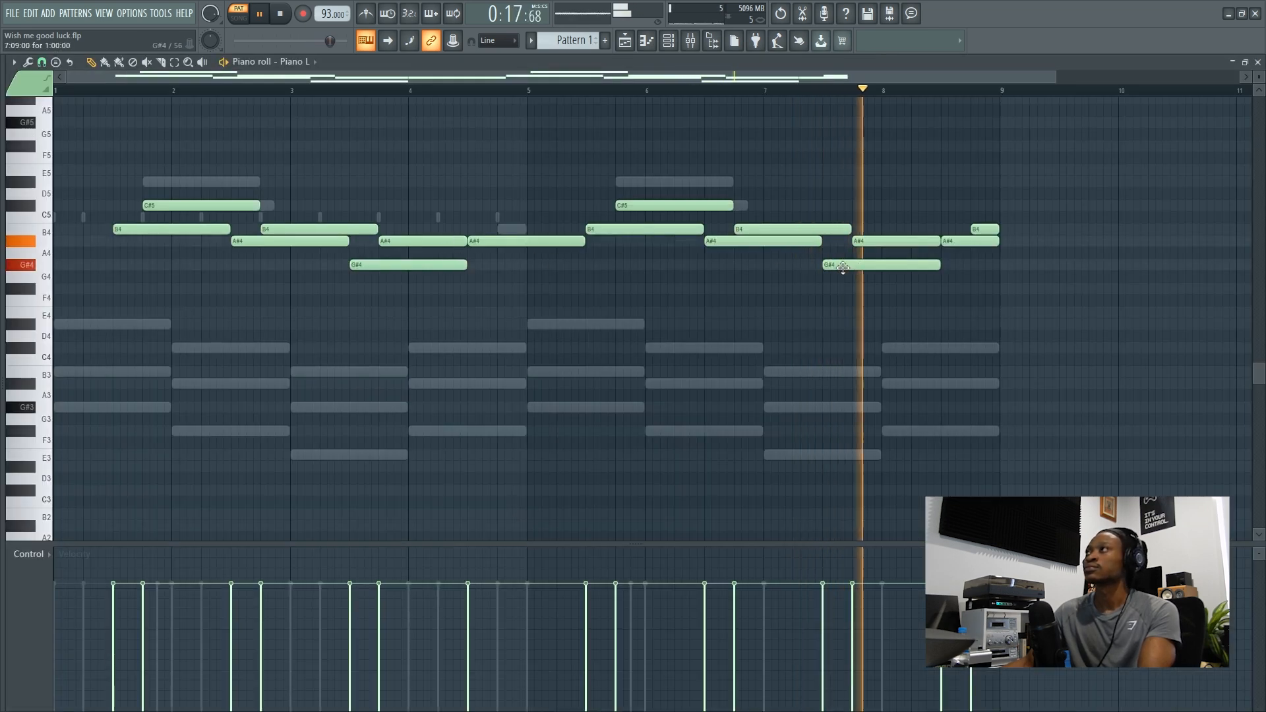
key("space")
key("space")
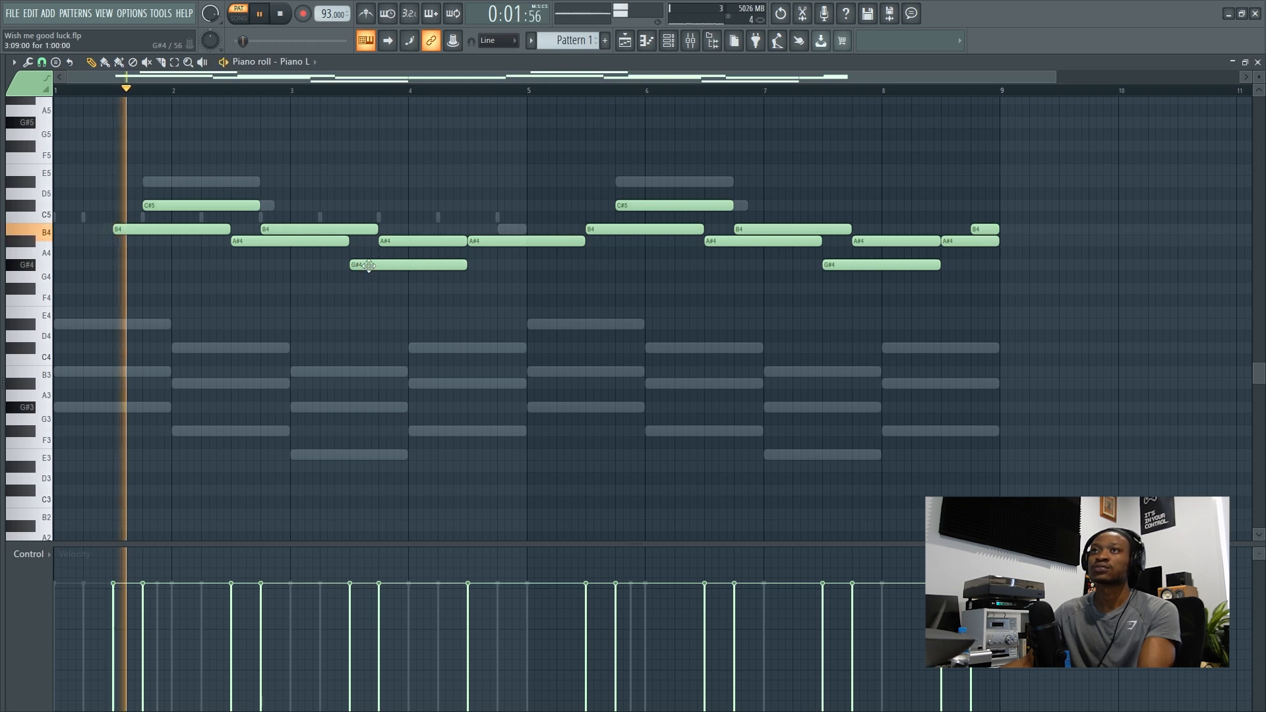
left_click(353, 360)
left_click_drag(371, 362, 371, 372)
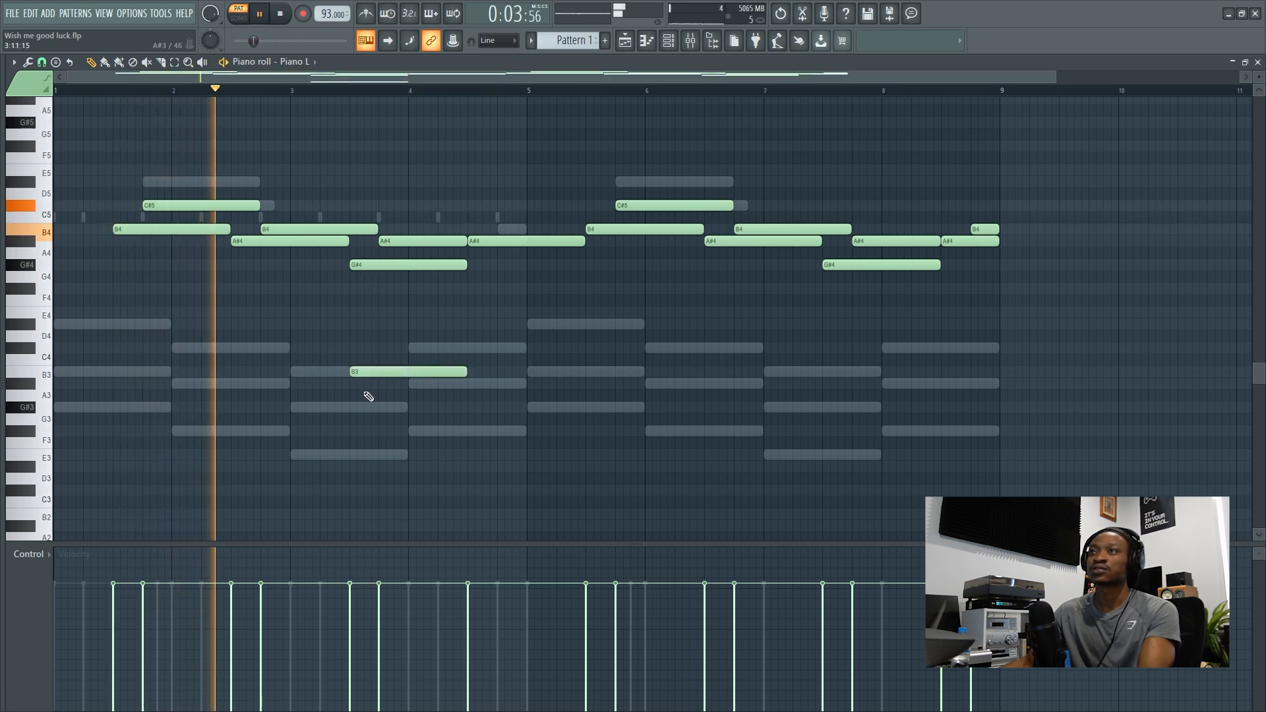
left_click(356, 407)
left_click(347, 455)
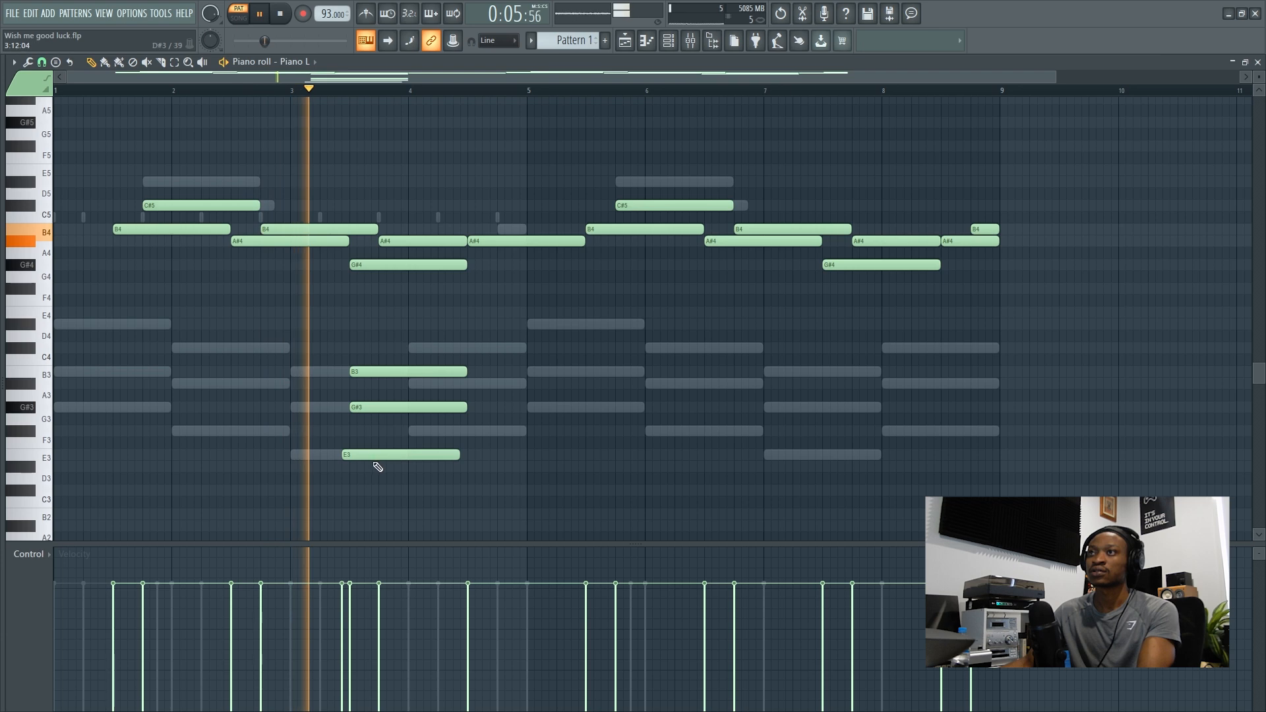
left_click(388, 467)
key("space")
left_click_drag(384, 455, 398, 455)
right_click(398, 466)
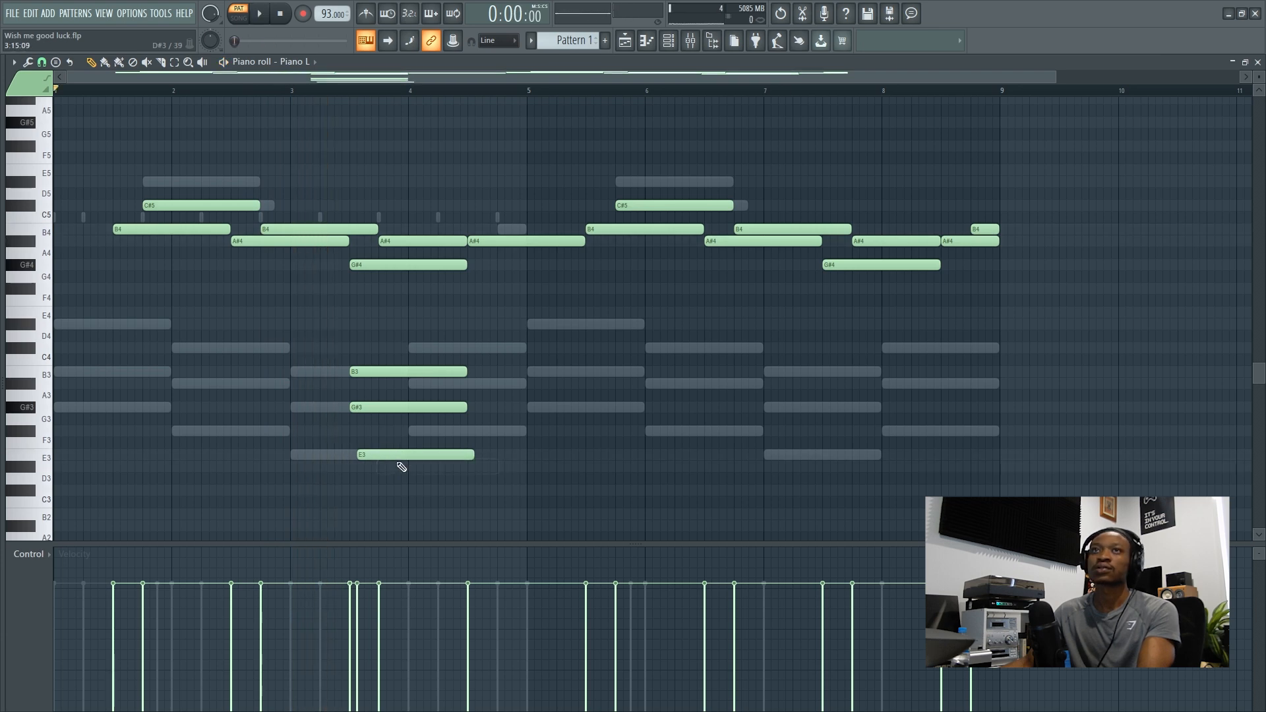
right_click(396, 458)
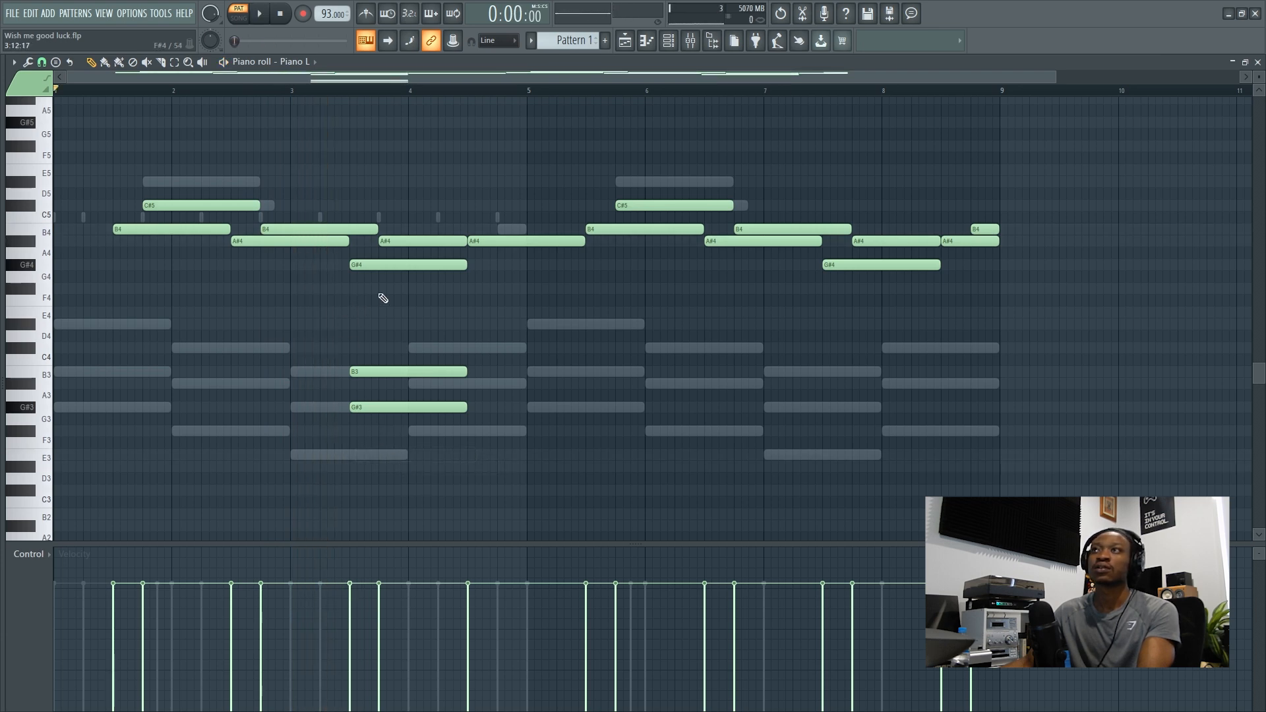
right_click(380, 371)
right_click(379, 407)
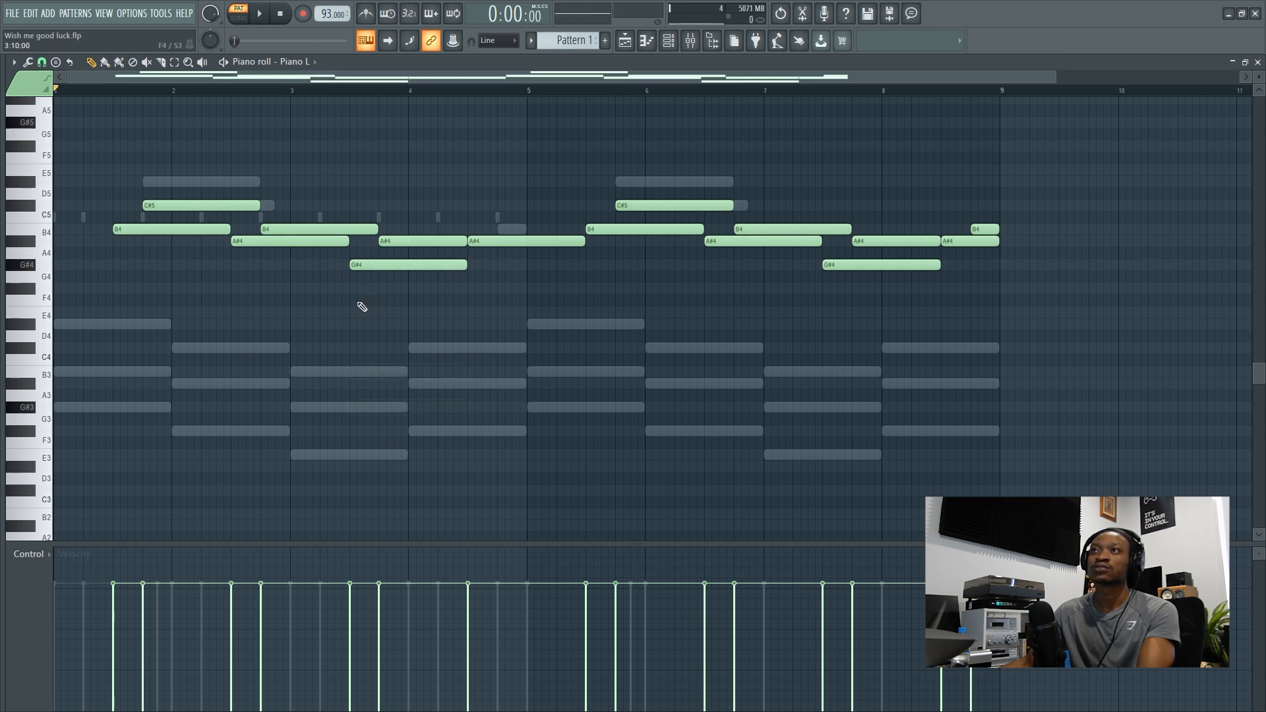
Replace Piano L's G#4 in the middle of bar 3 with F#4 and lower the following A#4 to G#4.
mouse_move(359, 295)
left_mouse_down()
mouse_move(343, 296)
mouse_move(364, 290)
left_mouse_up()
right_click(358, 263)
left_click_drag(398, 242, 398, 264)
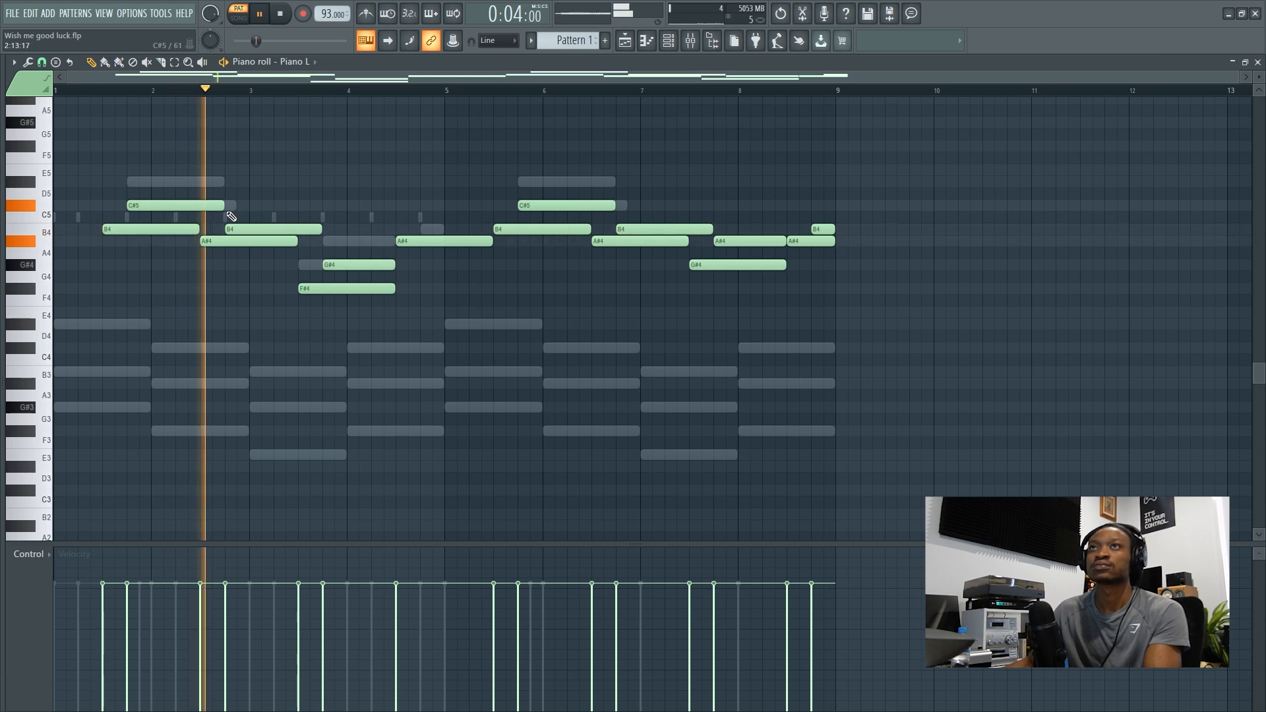
Lower Piano L's bar 1 C#5 to A#4, bar 2's A#4 to G#4 and B4 to A#4, and add a short B4 ending bar 4.
key("space")
left_click_drag(173, 206, 172, 248)
key("space")
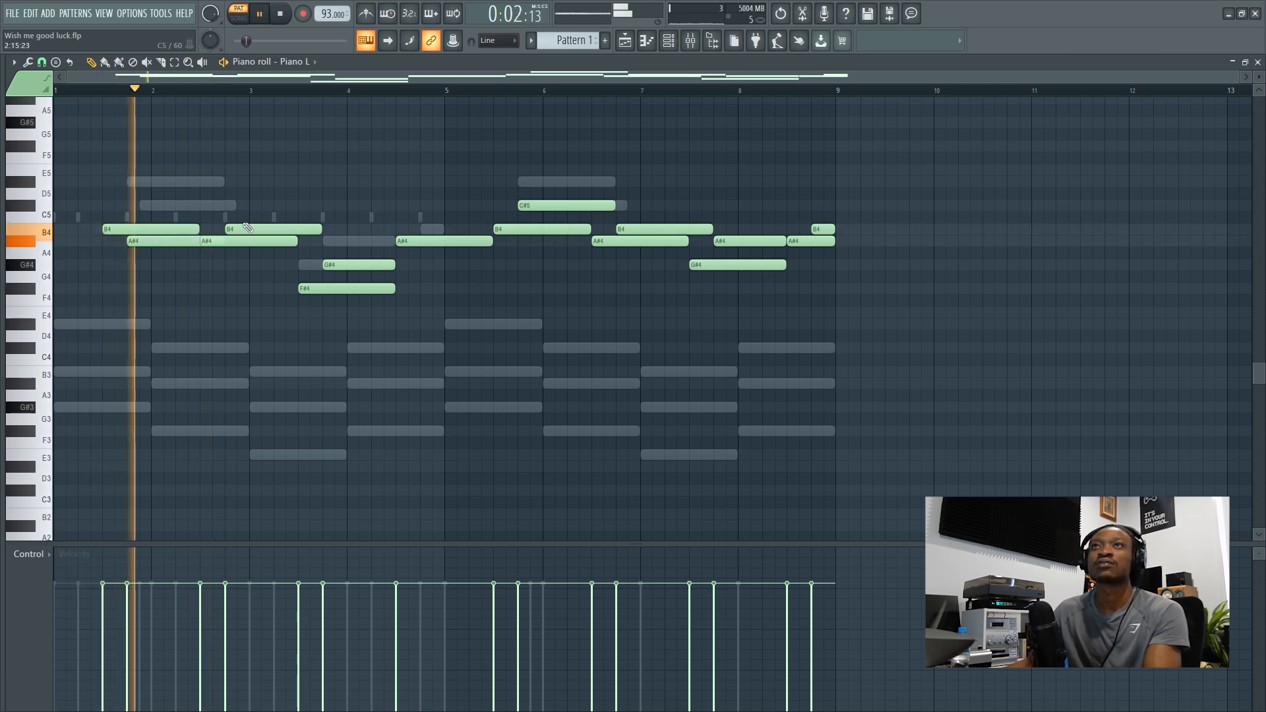
key("space")
key("space")
mouse_move(223, 242)
left_mouse_down()
mouse_move(225, 274)
mouse_move(225, 264)
left_mouse_up()
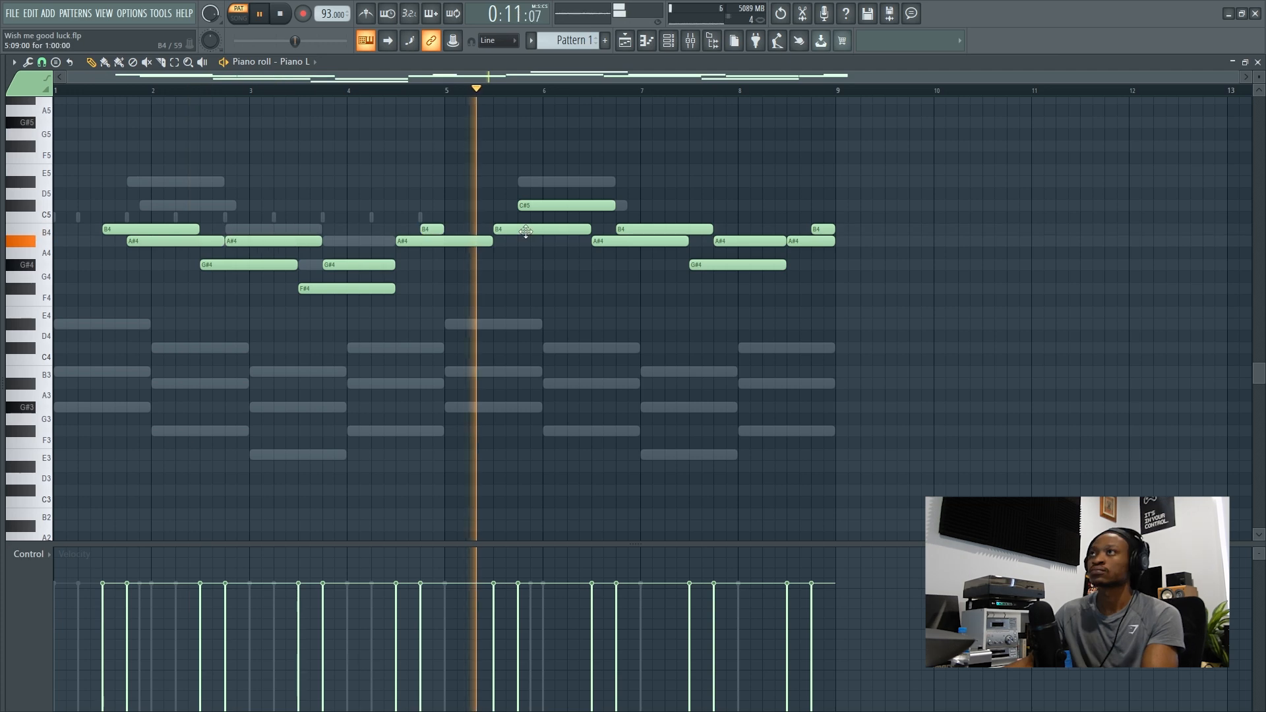
key("space")
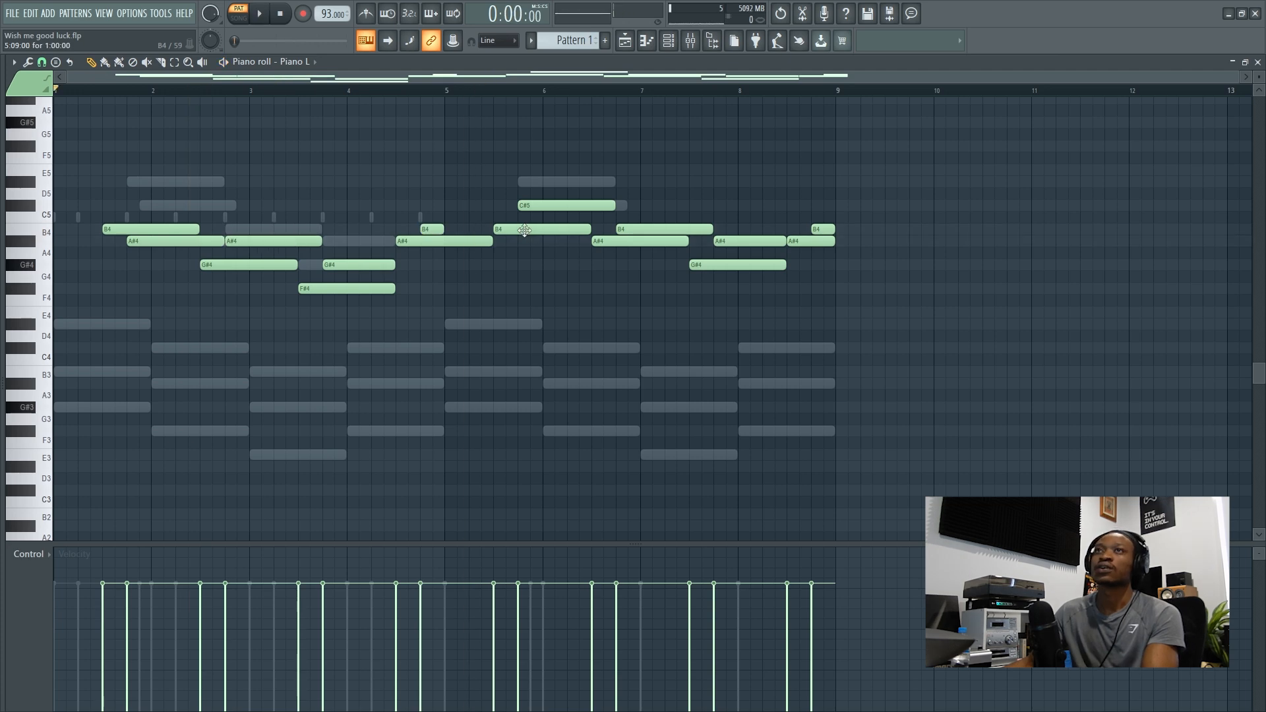
Replace the Piano L notes in bars 5 to 8 with a copy of the bars 1 to 4 melody, ending at bar 9.
mouse_move(554, 198)
left_mouse_down()
mouse_move(617, 321)
mouse_move(755, 208)
mouse_move(841, 255)
left_mouse_up()
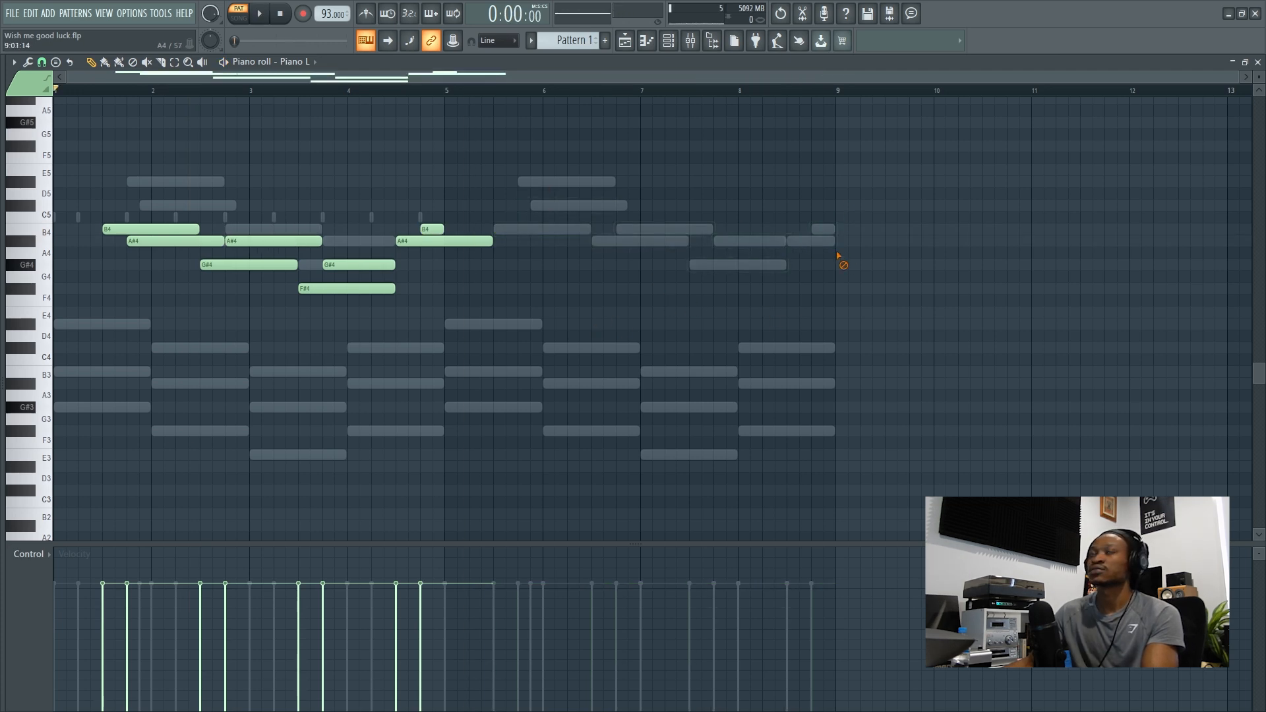
key("ctrl+a")
left_click_drag(127, 228, 518, 228)
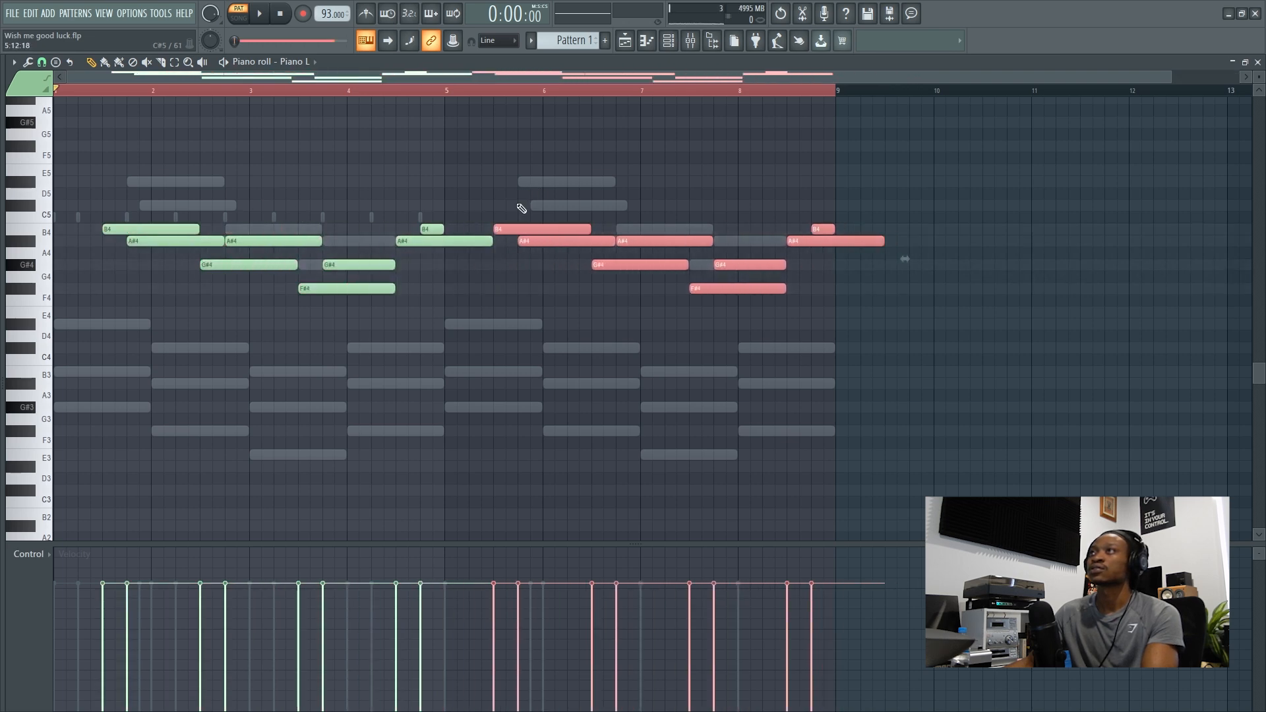
key("ctrl+d")
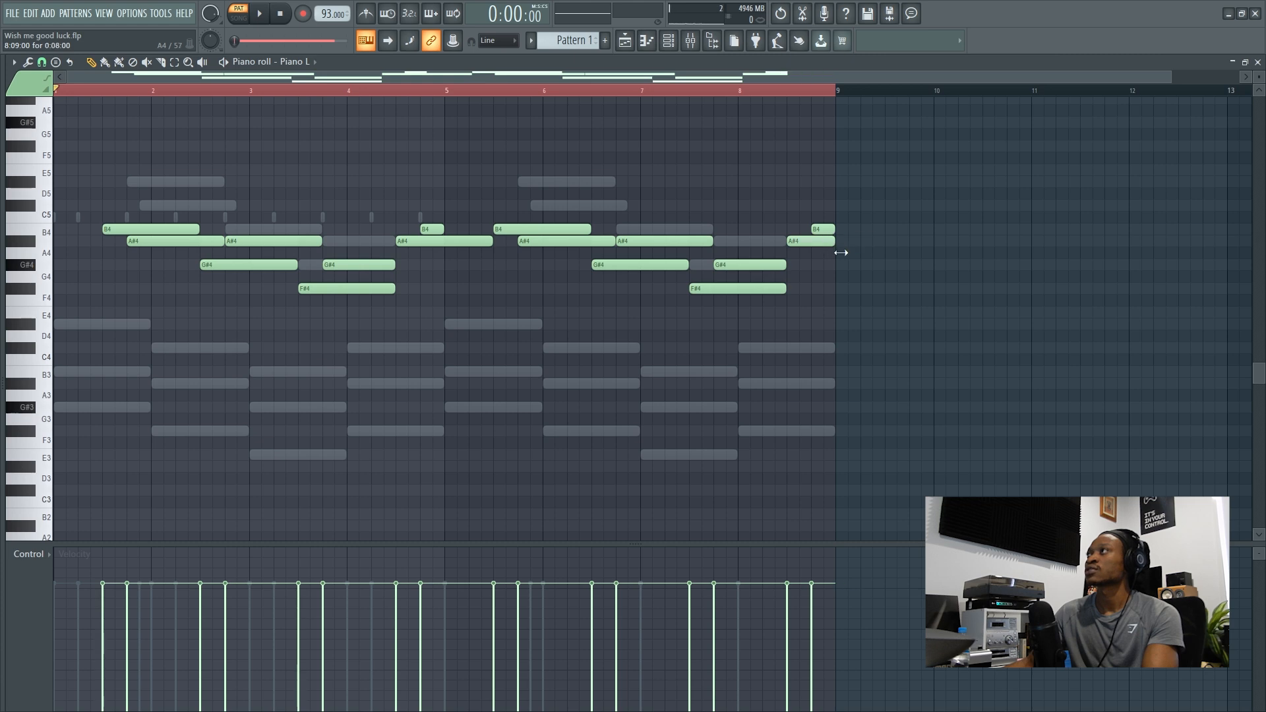
Play the pattern with Piano H and Piano L muted alternately in the channel rack to compare the two melodies.
key("space")
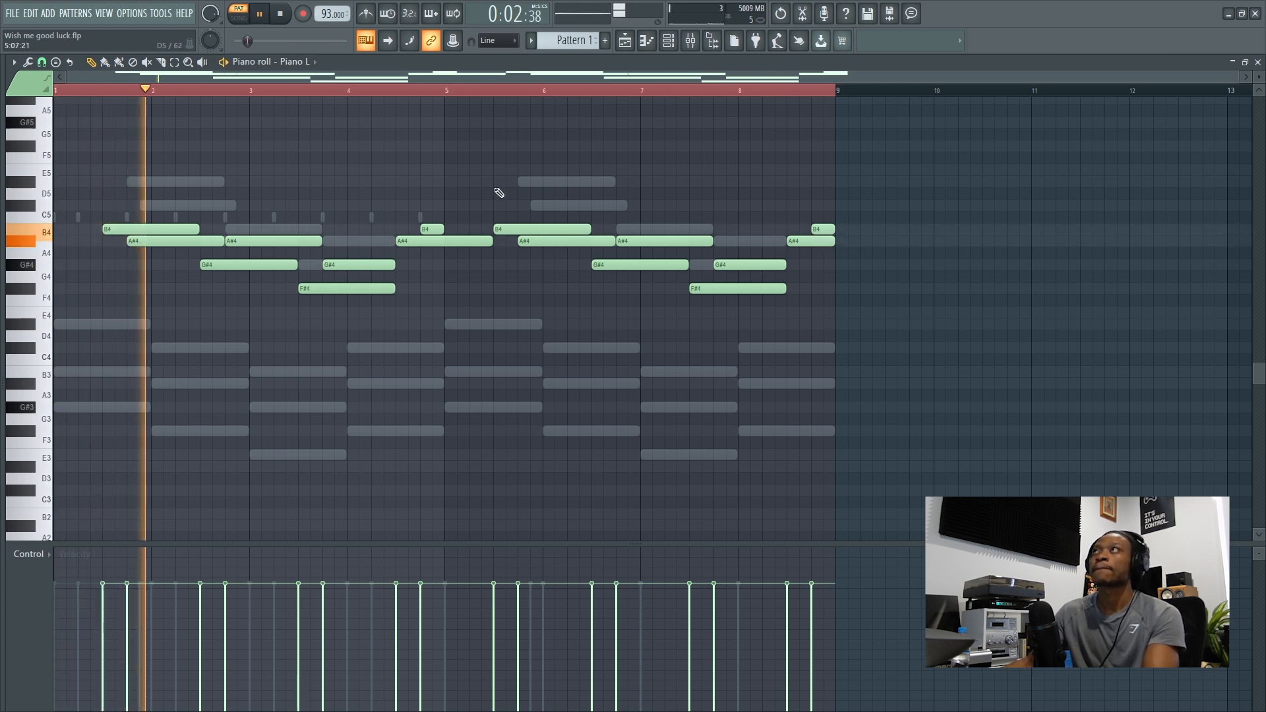
key("F6")
key("space")
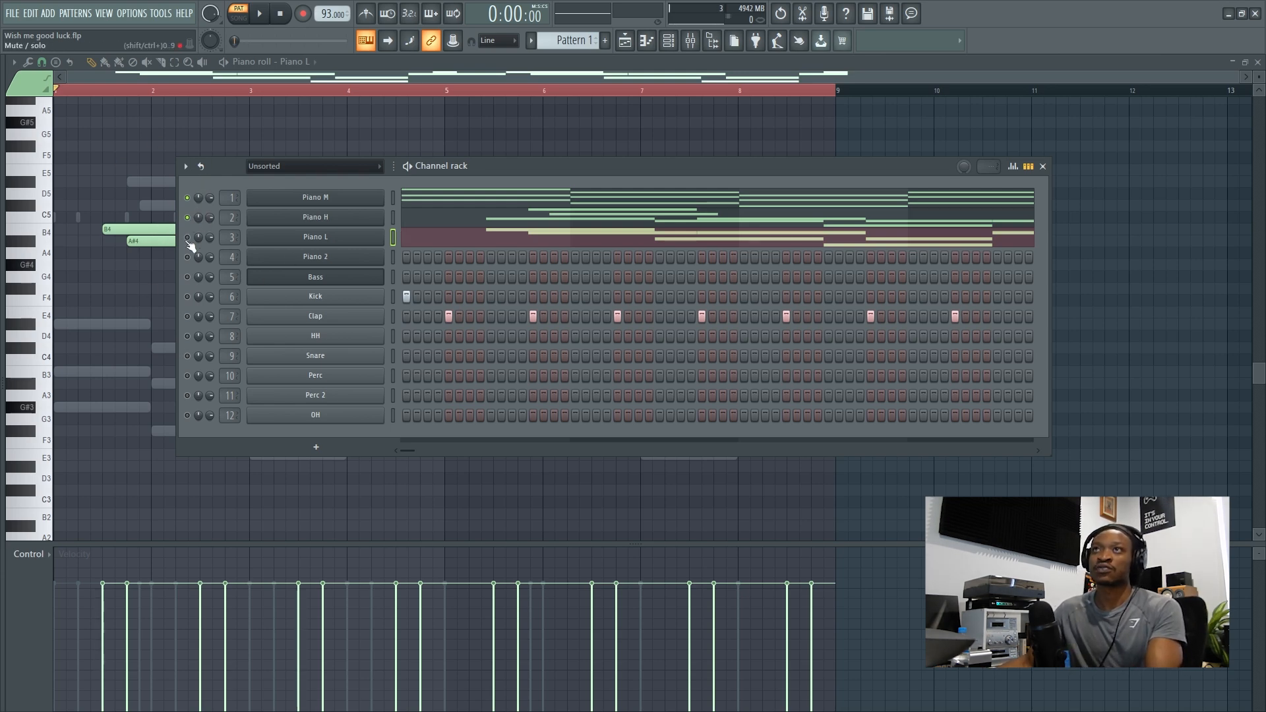
key("space")
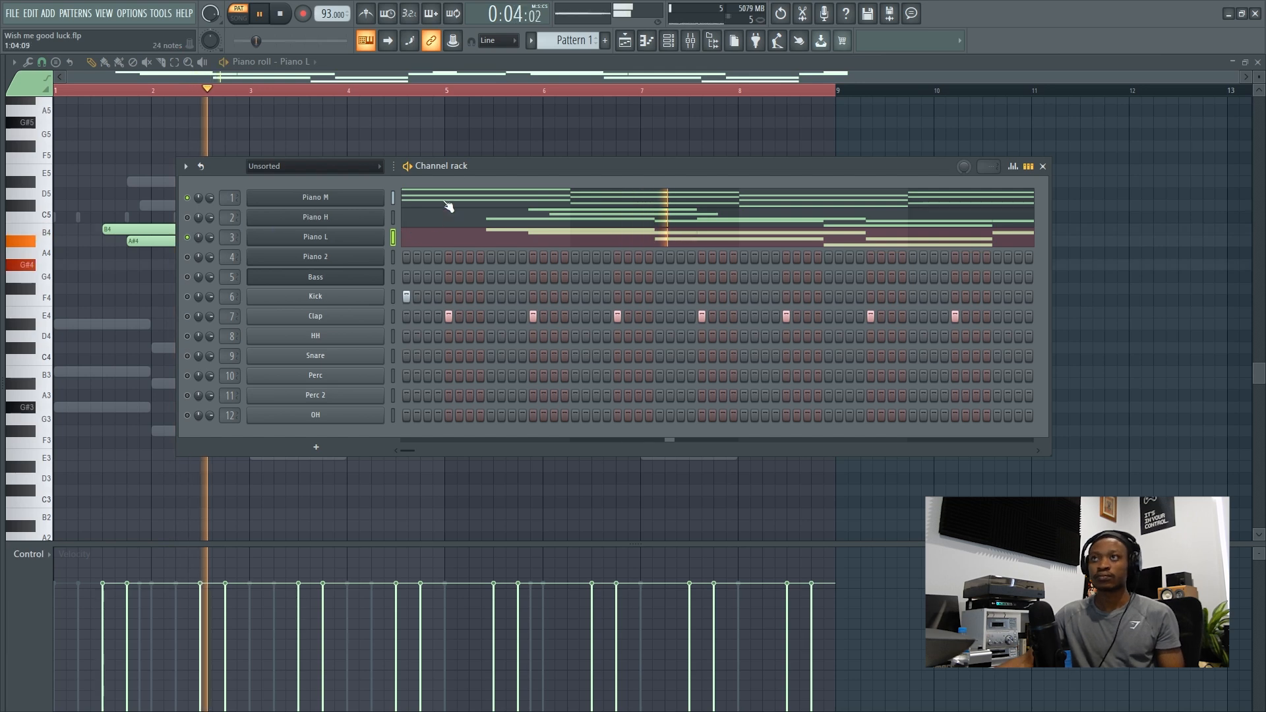
Stop playback and raise the late A#4 notes in bars 2 and 6 of Piano L to B4.
left_click(655, 242)
key("space")
mouse_move(266, 227)
left_mouse_down()
mouse_move(262, 247)
mouse_move(271, 216)
mouse_move(268, 244)
left_mouse_up()
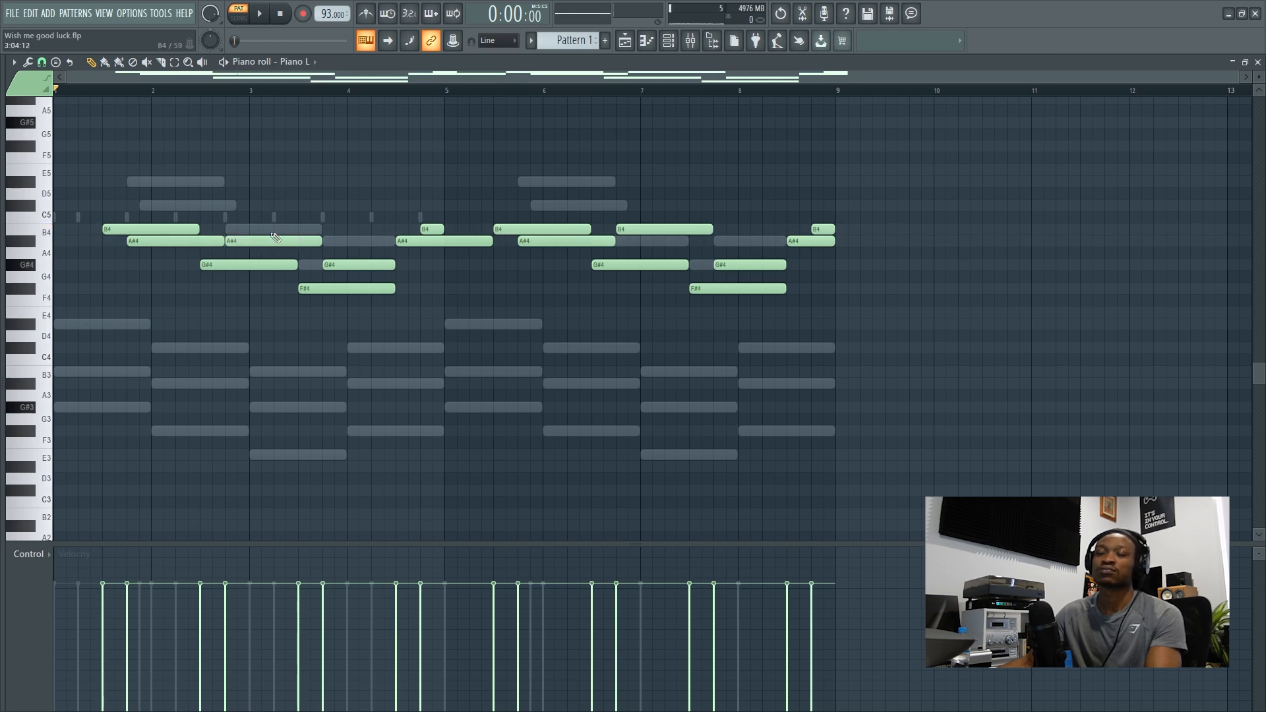
left_click_drag(250, 239, 255, 243)
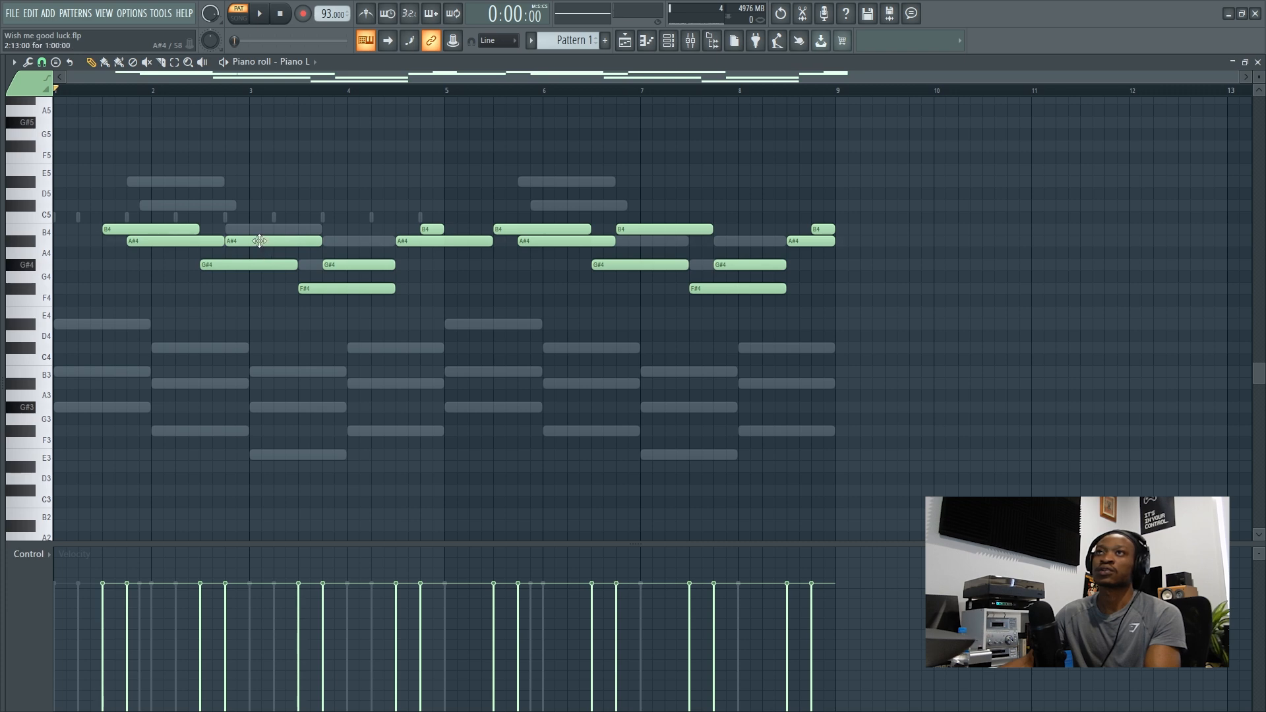
left_click_drag(259, 241, 258, 230)
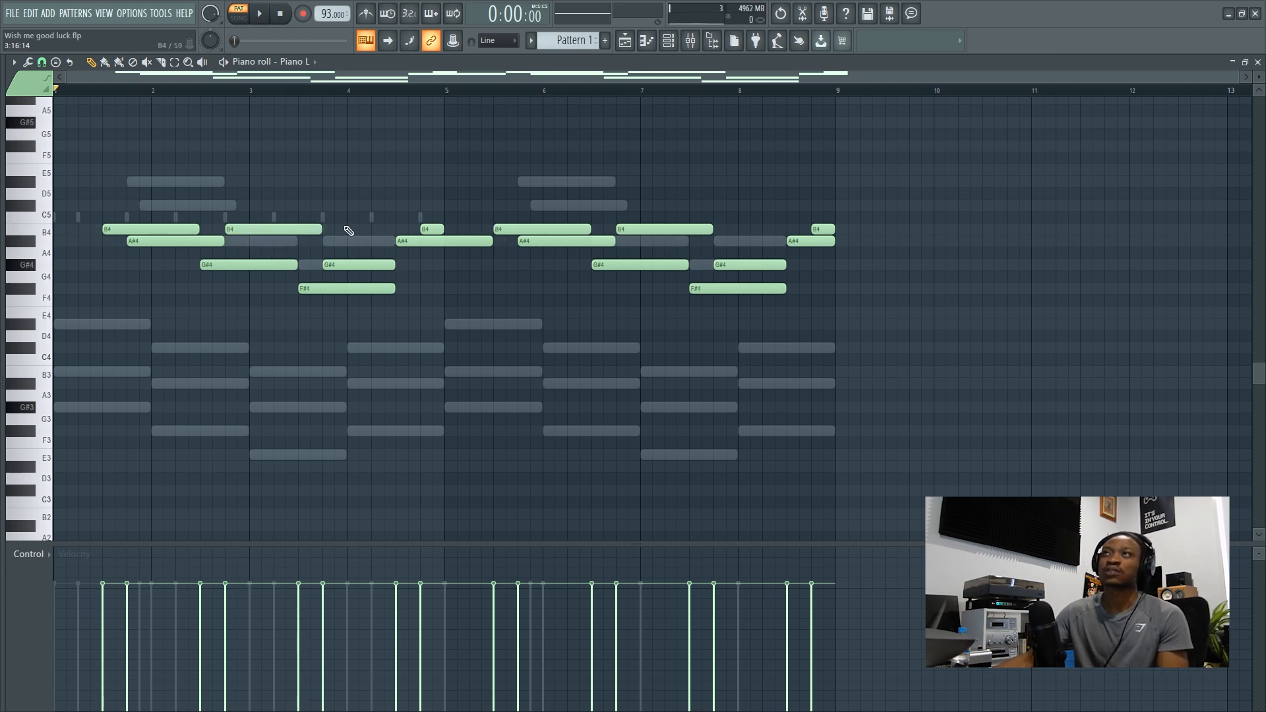
Enable Piano H in the channel rack alongside Piano L and open the Piano 2 channel's piano roll.
left_click(674, 44)
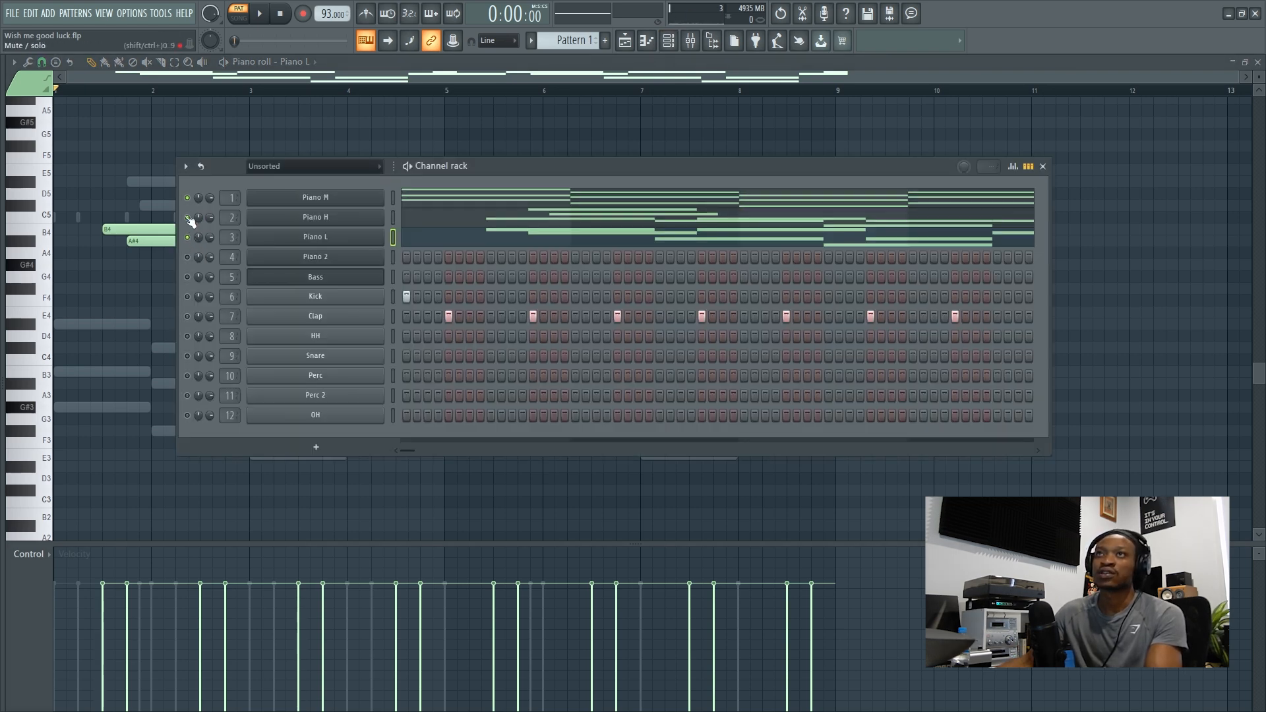
key("Down")
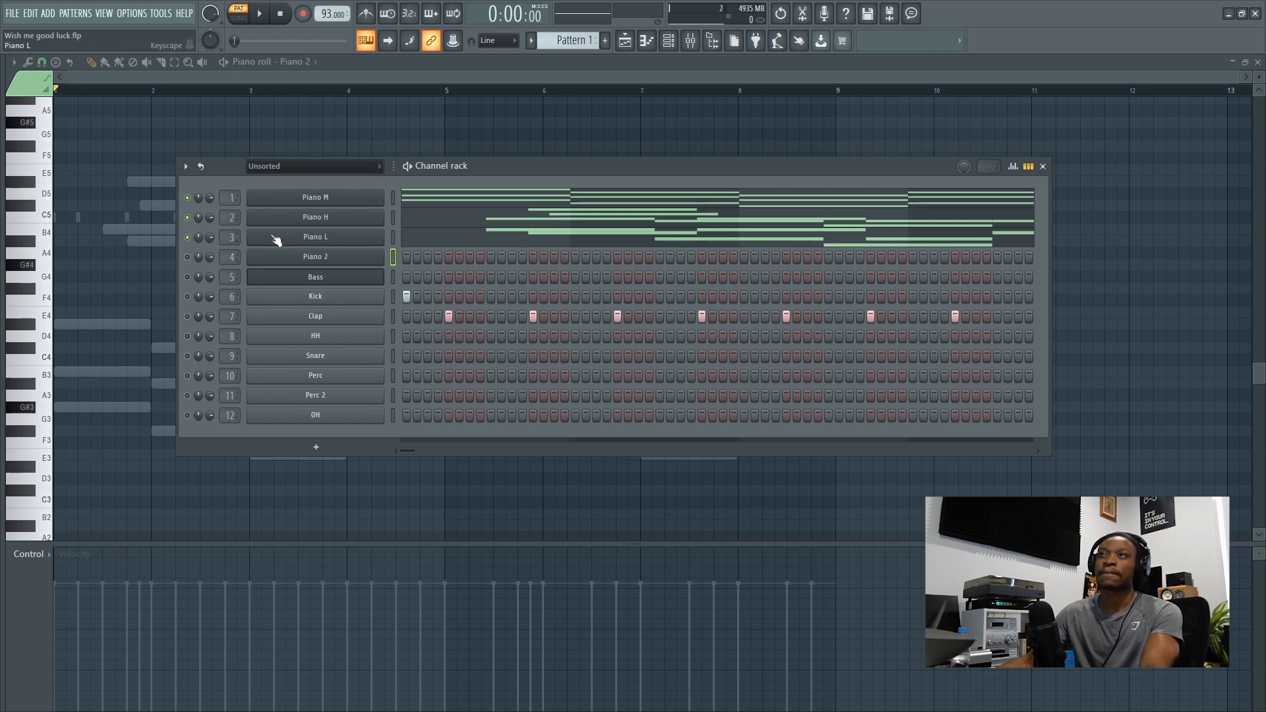
right_click(363, 258)
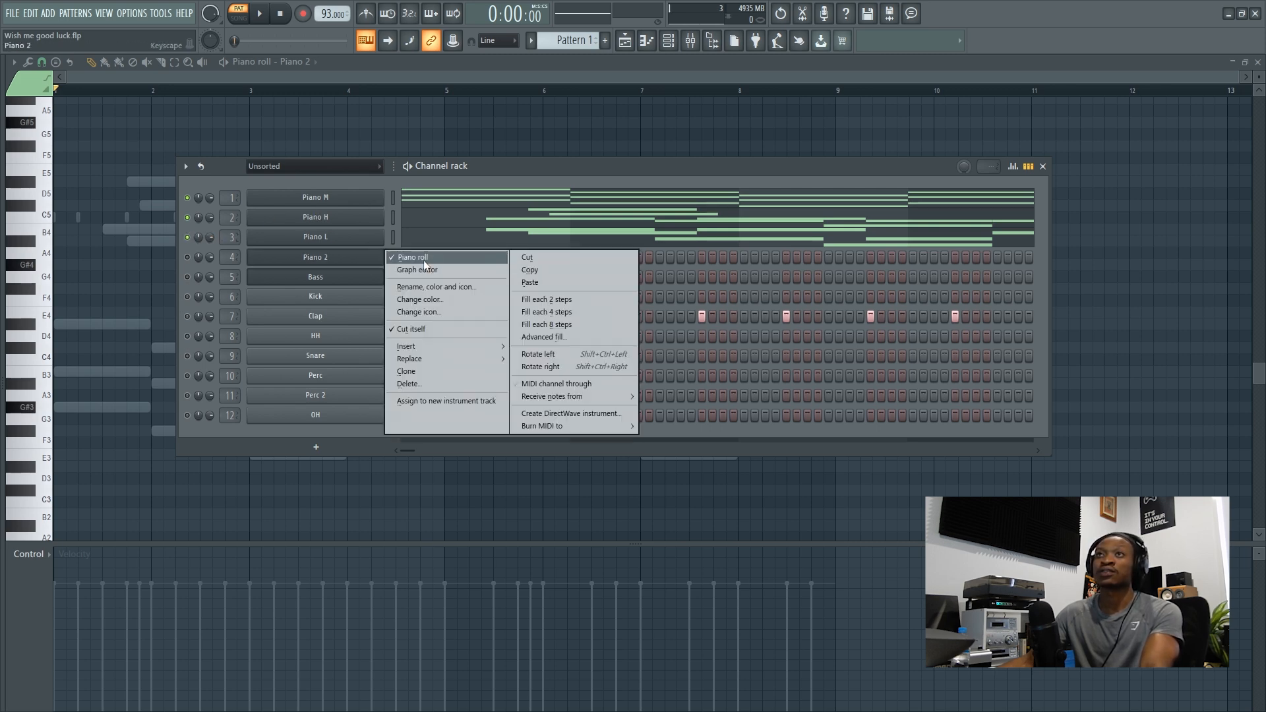
left_click(424, 260)
right_click(379, 259)
left_click(393, 259)
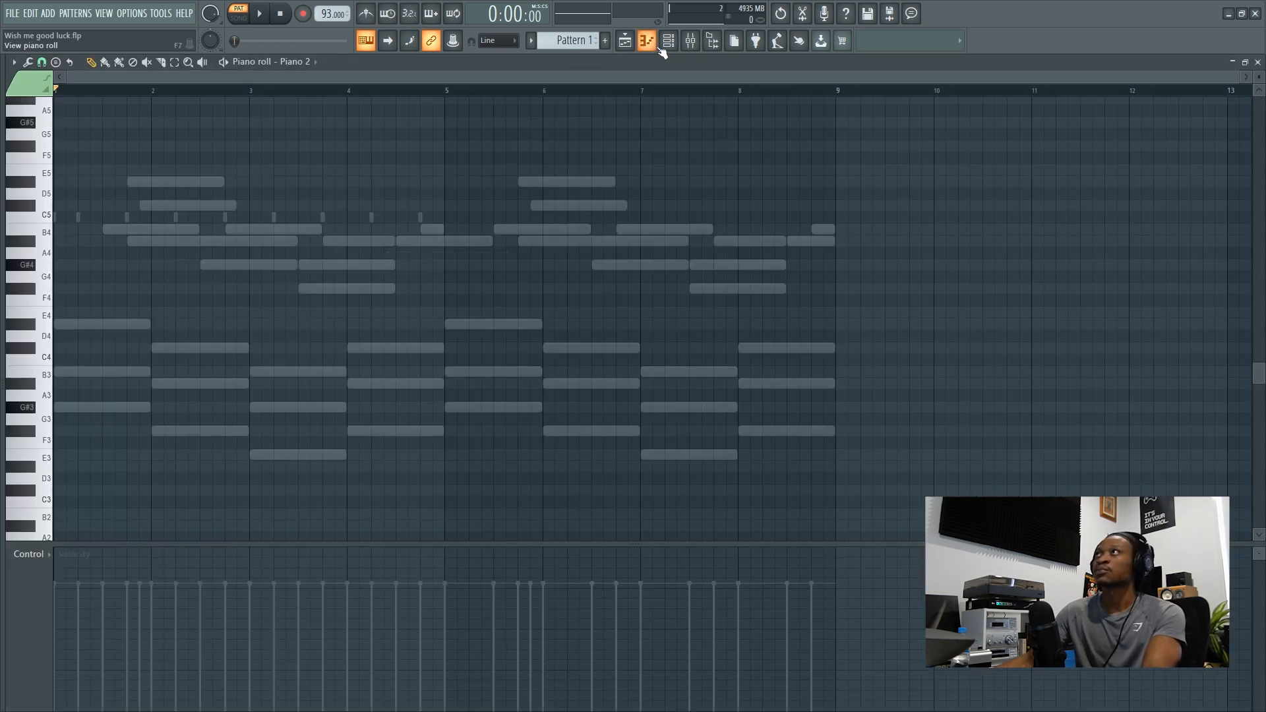
left_click(668, 44)
right_click(380, 257)
left_click(396, 259)
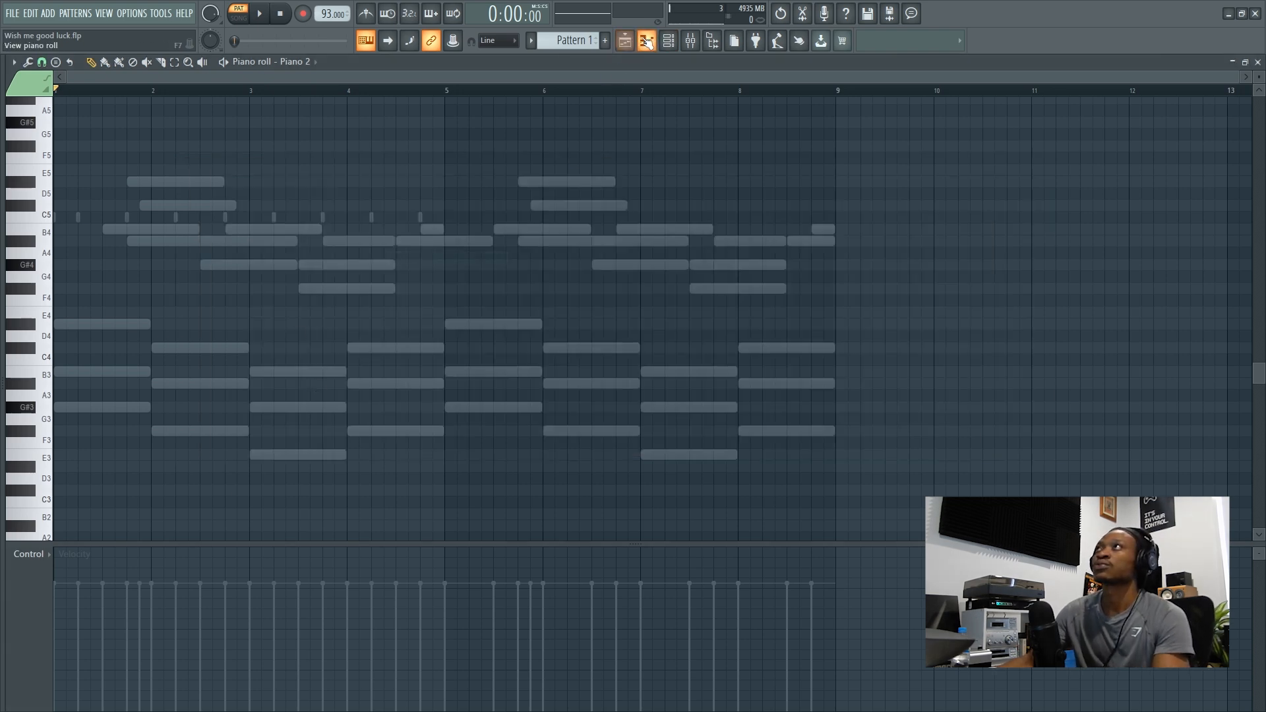
left_click(669, 41)
left_click(669, 41)
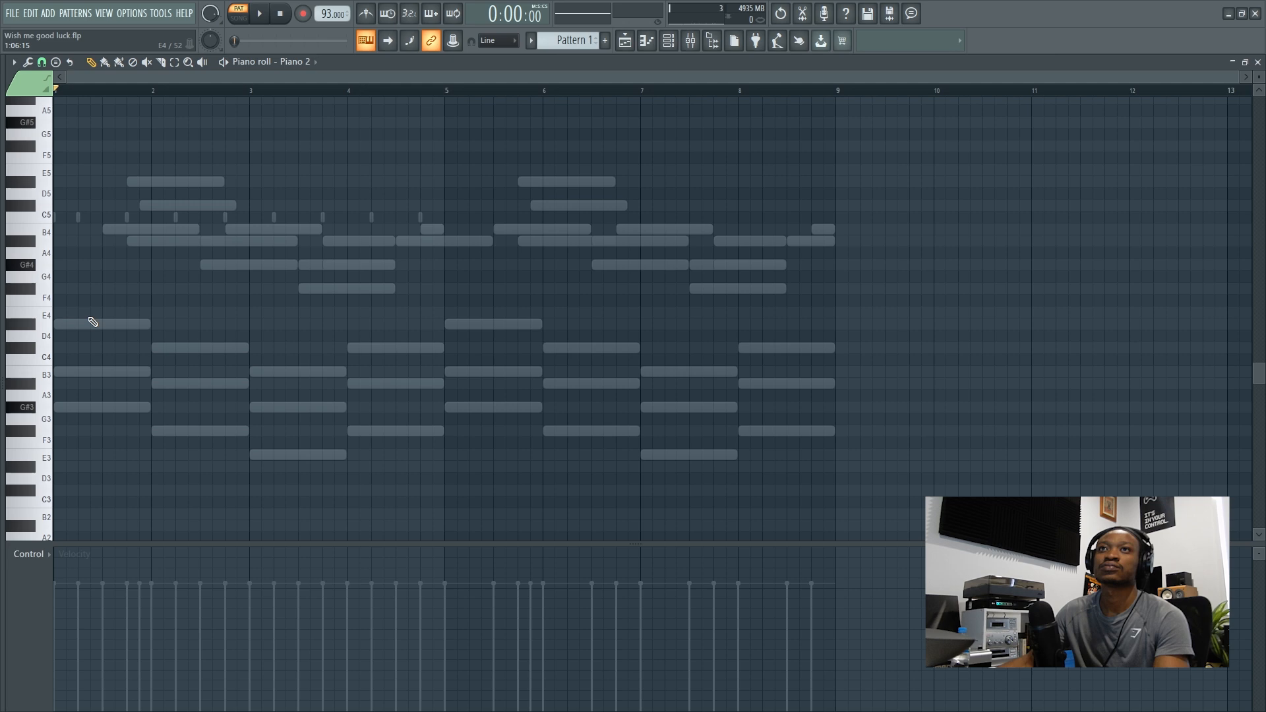
left_click_drag(92, 322, 38, 325)
key("space")
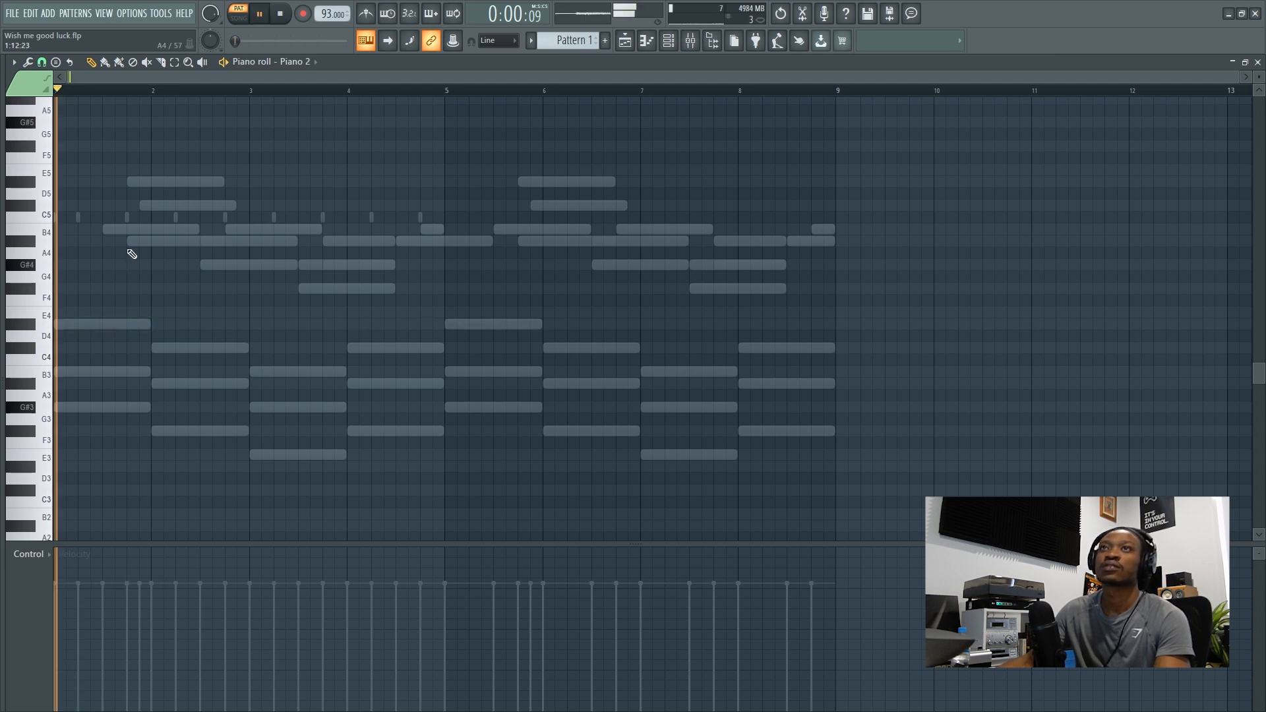
left_click(156, 182)
key("space")
right_click(158, 182)
Enable Piano 2 in the channel rack and draw one-bar notes B3, A#3, G#3 and A#3 across bars 1 to 4 during playback.
key("F6")
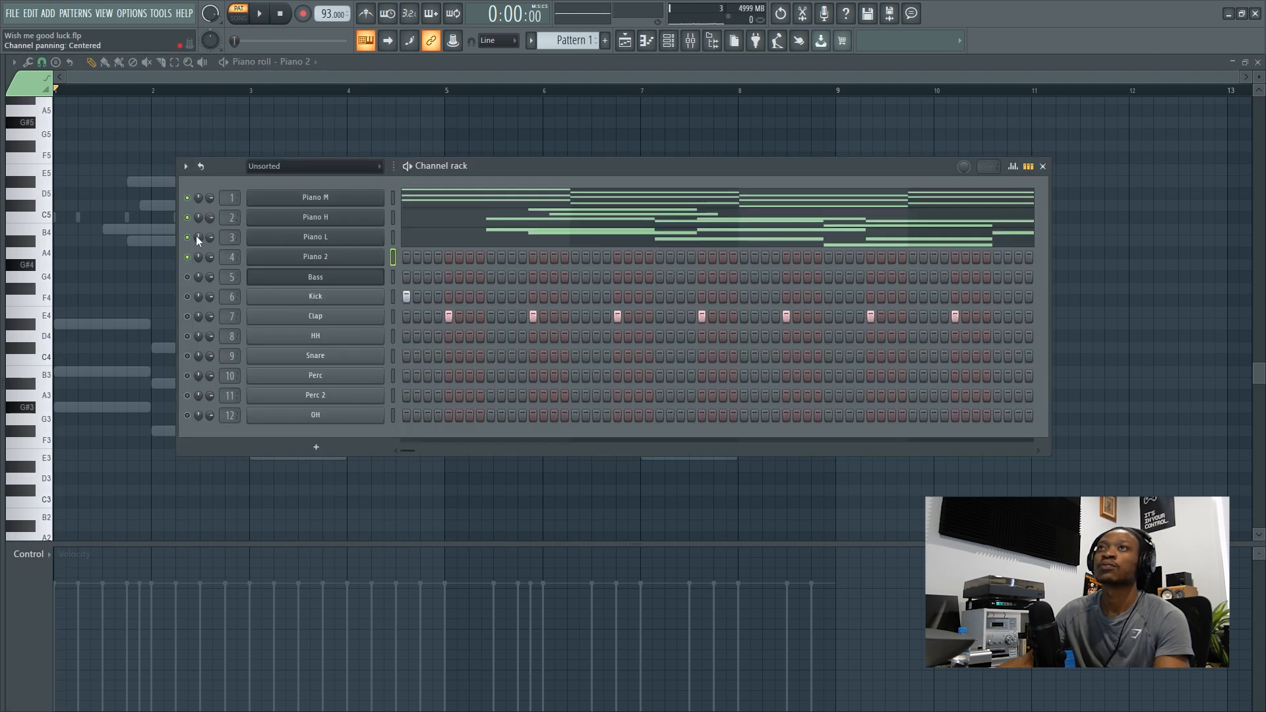
key("space")
right_click(423, 257)
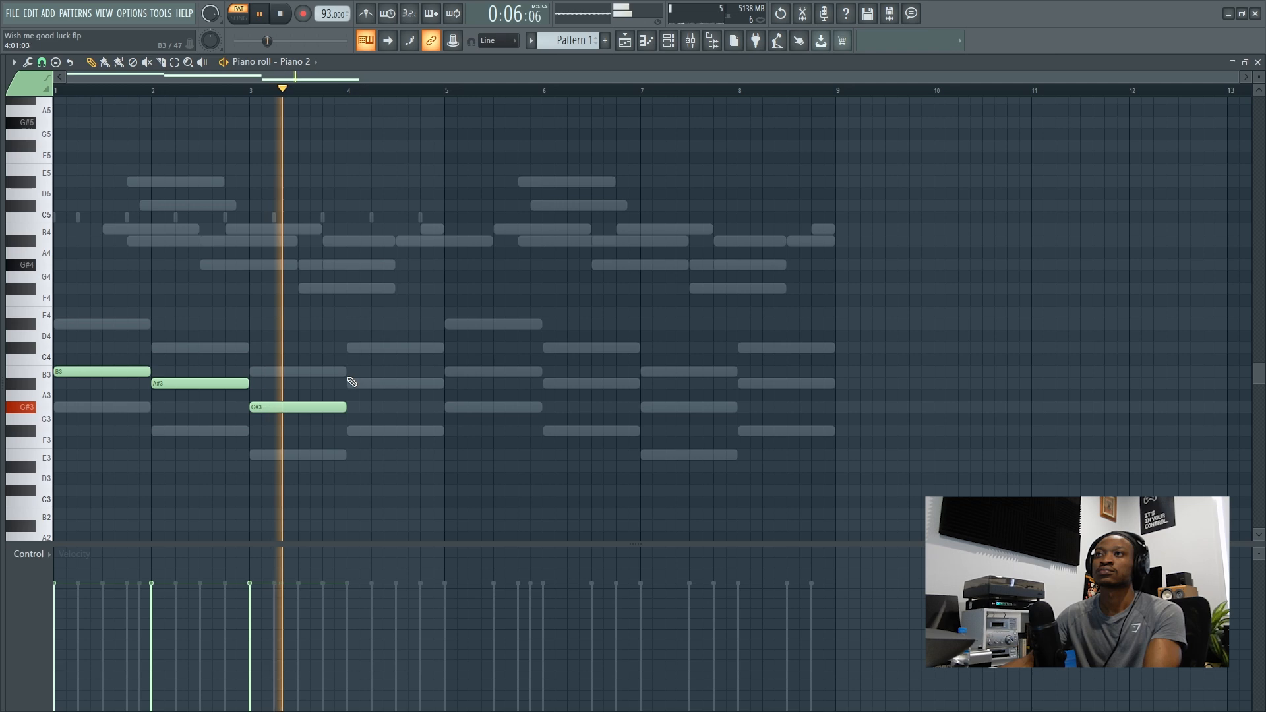
left_click_drag(350, 372, 361, 387)
key("space")
Transpose all Piano 2 notes up two octaves and play the pattern.
key("ctrl+a")
key("ctrl+Up")
key("ctrl+Up")
key("space")
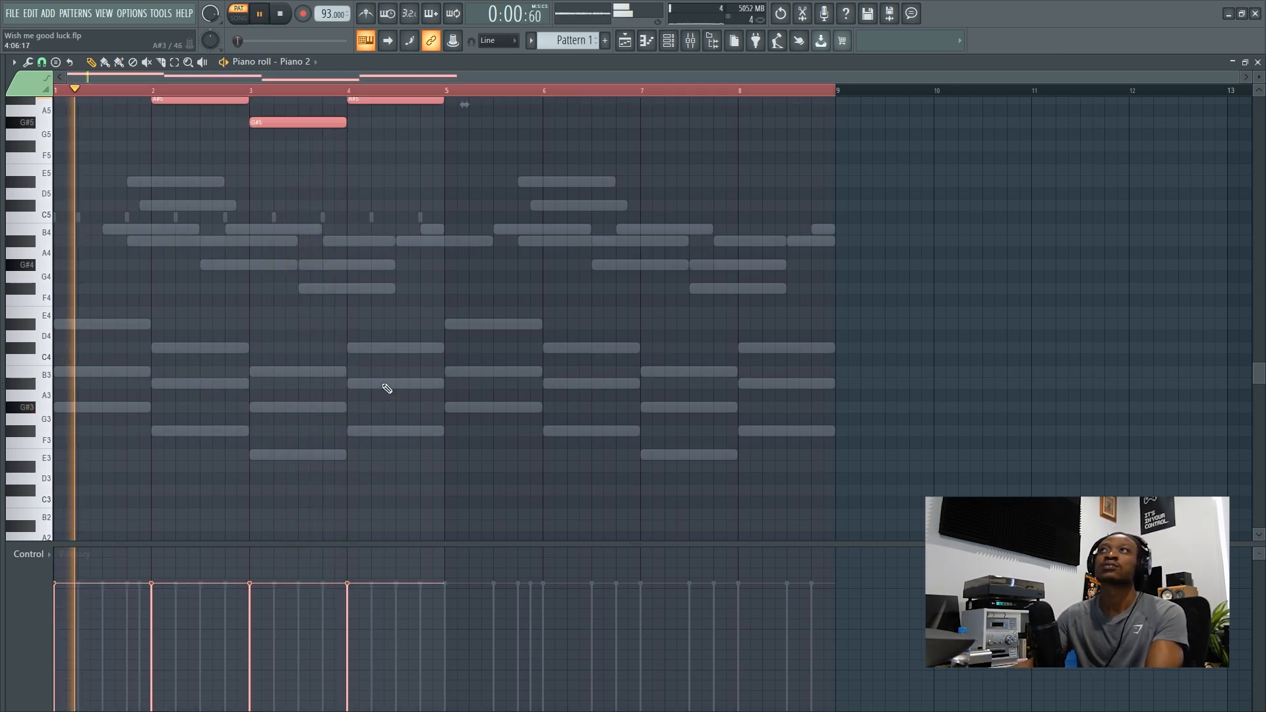
Change the Piano 2 melody during playback to one-bar notes G#5, F#5, B5 and A#5 across bars 1 to 4, then stop playback.
scroll(386, 388, "up", 3)
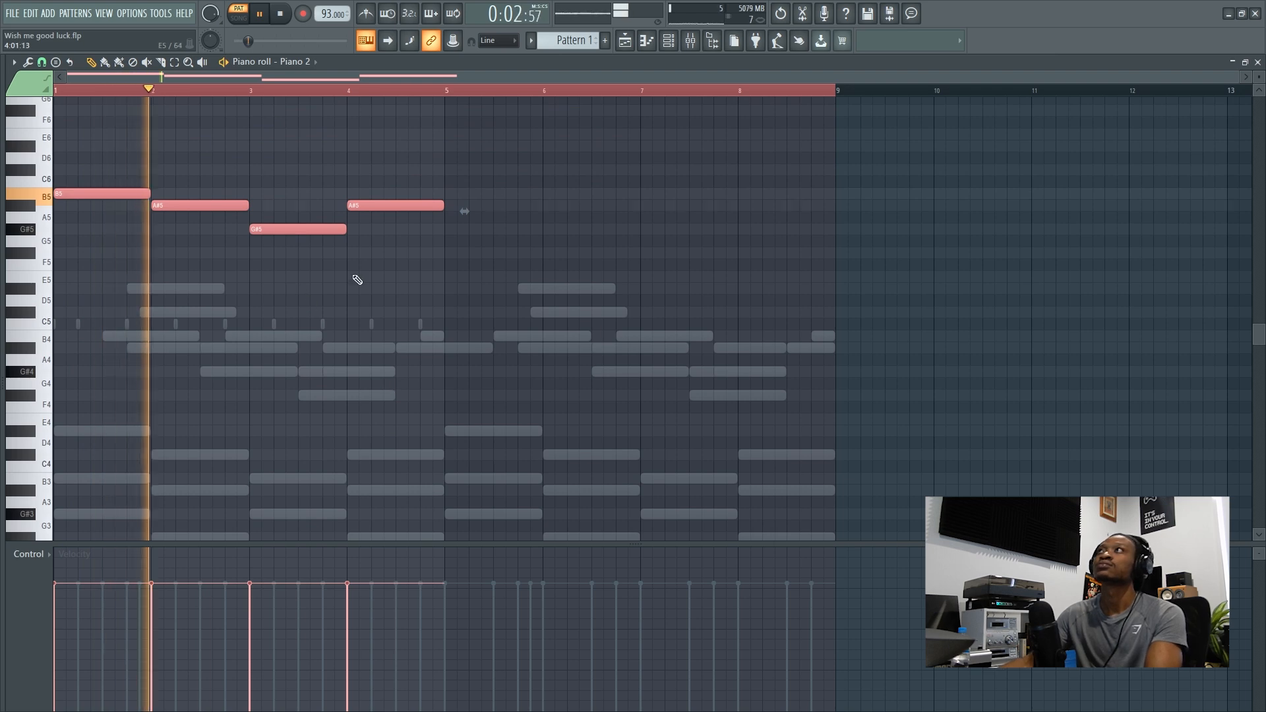
left_click(379, 310, "ctrl")
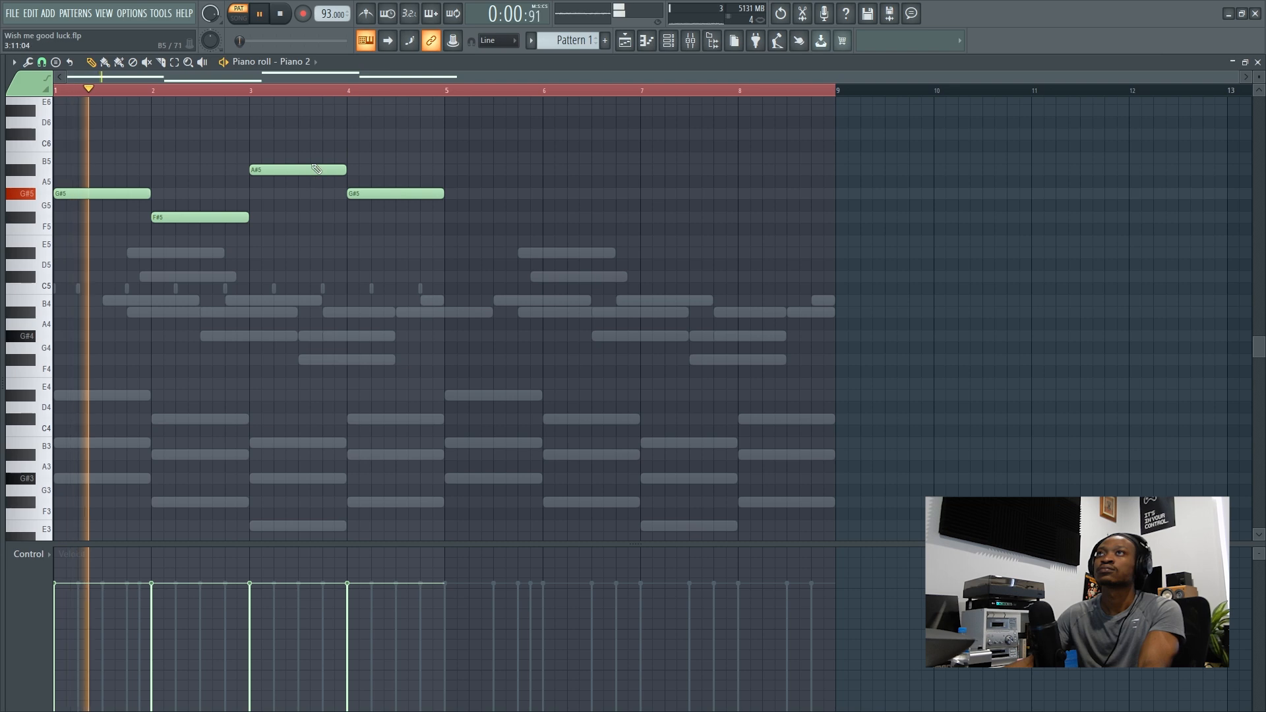
left_click(321, 146)
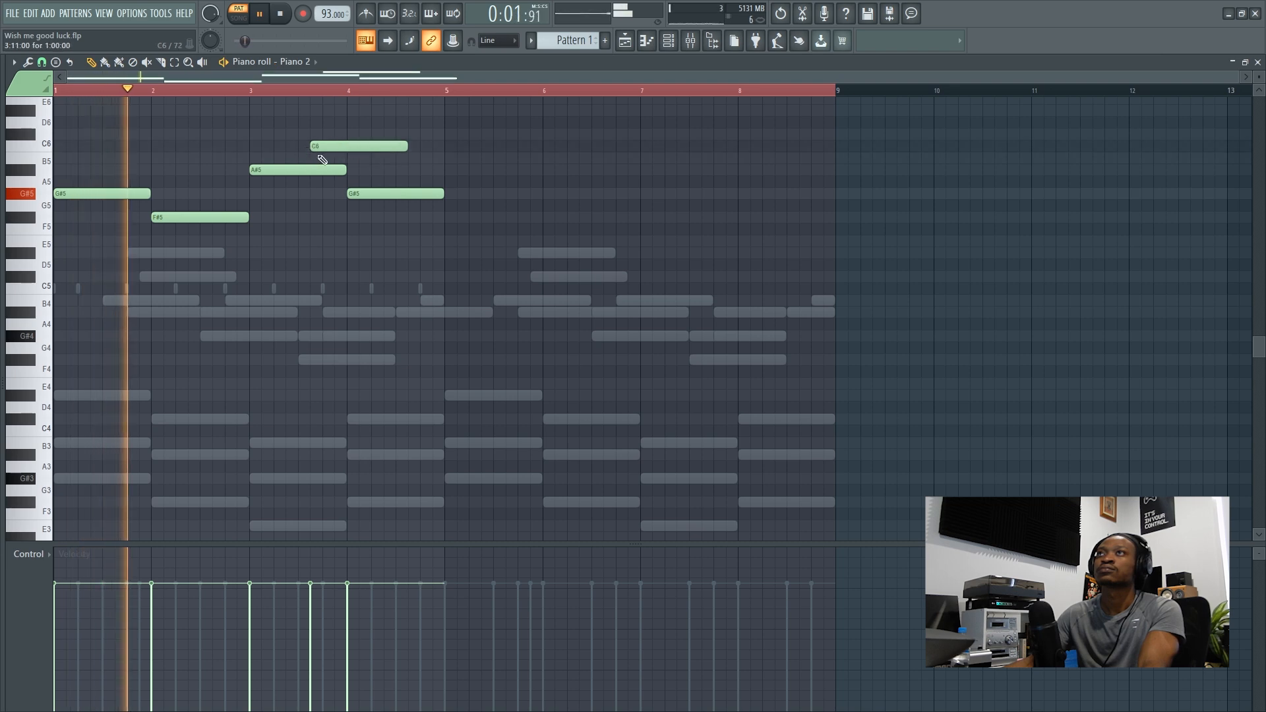
key("ctrl+z")
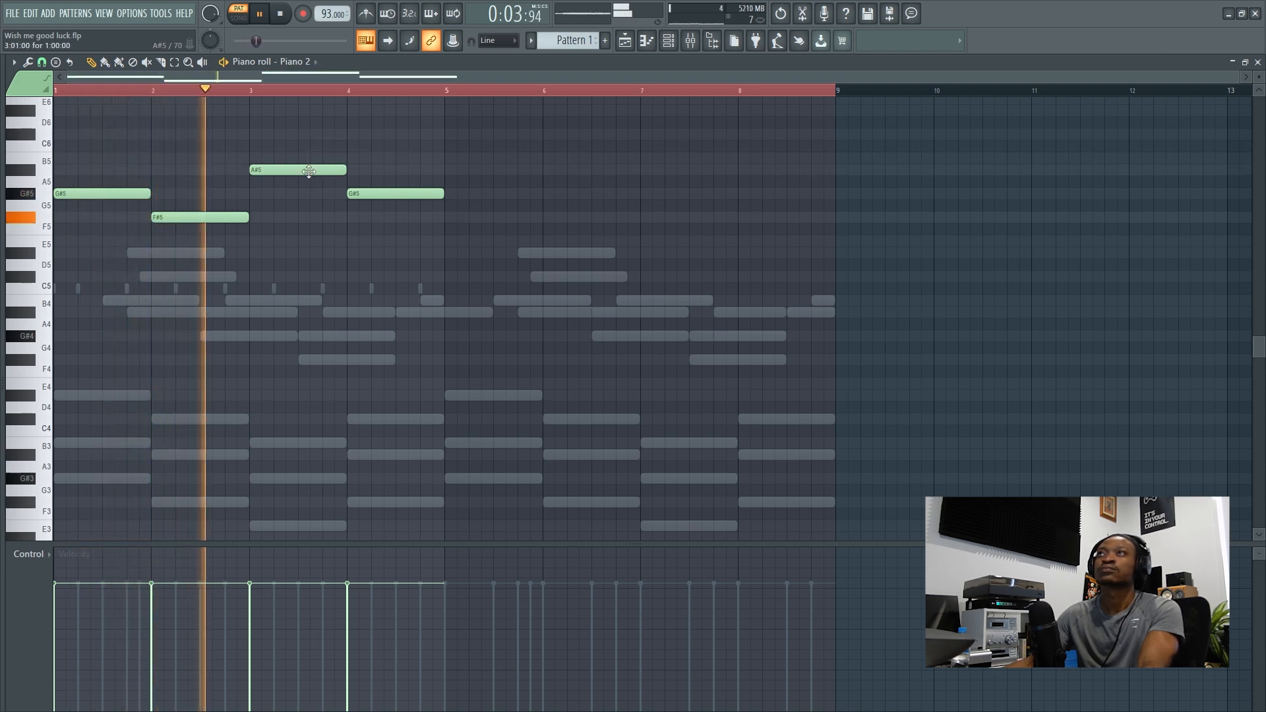
left_click_drag(308, 172, 309, 159)
left_click_drag(362, 193, 361, 169)
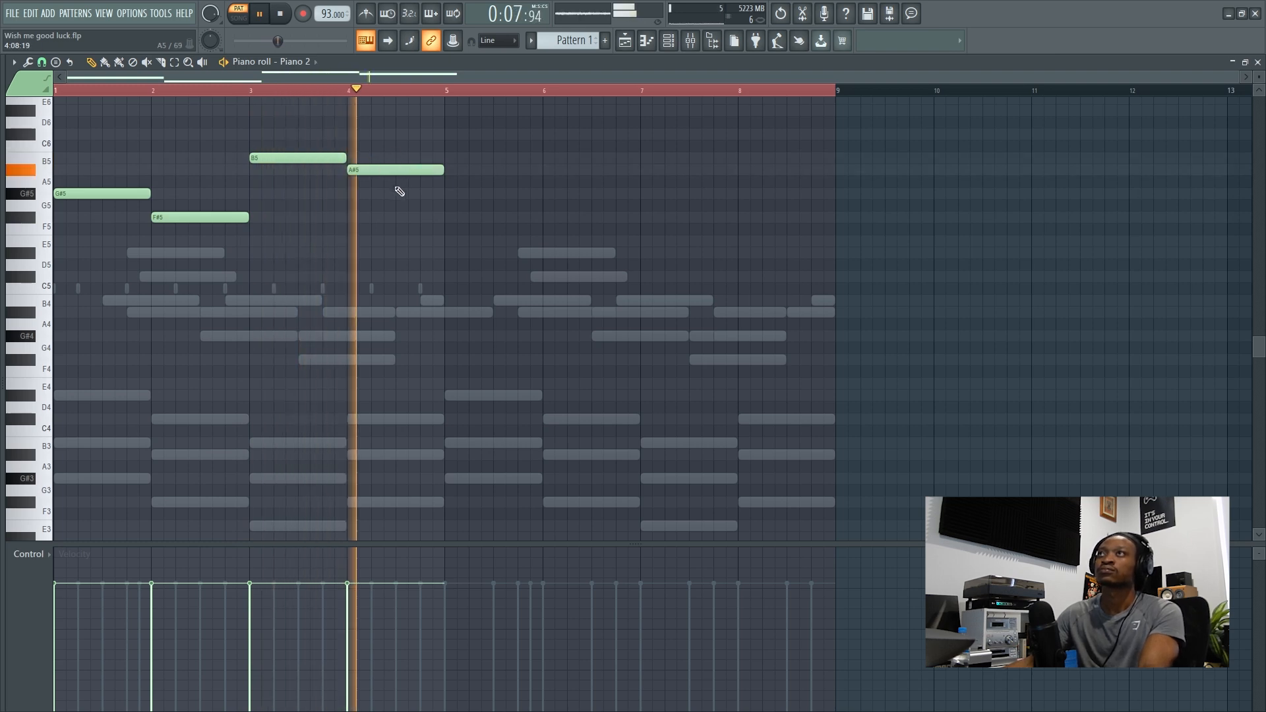
key("space")
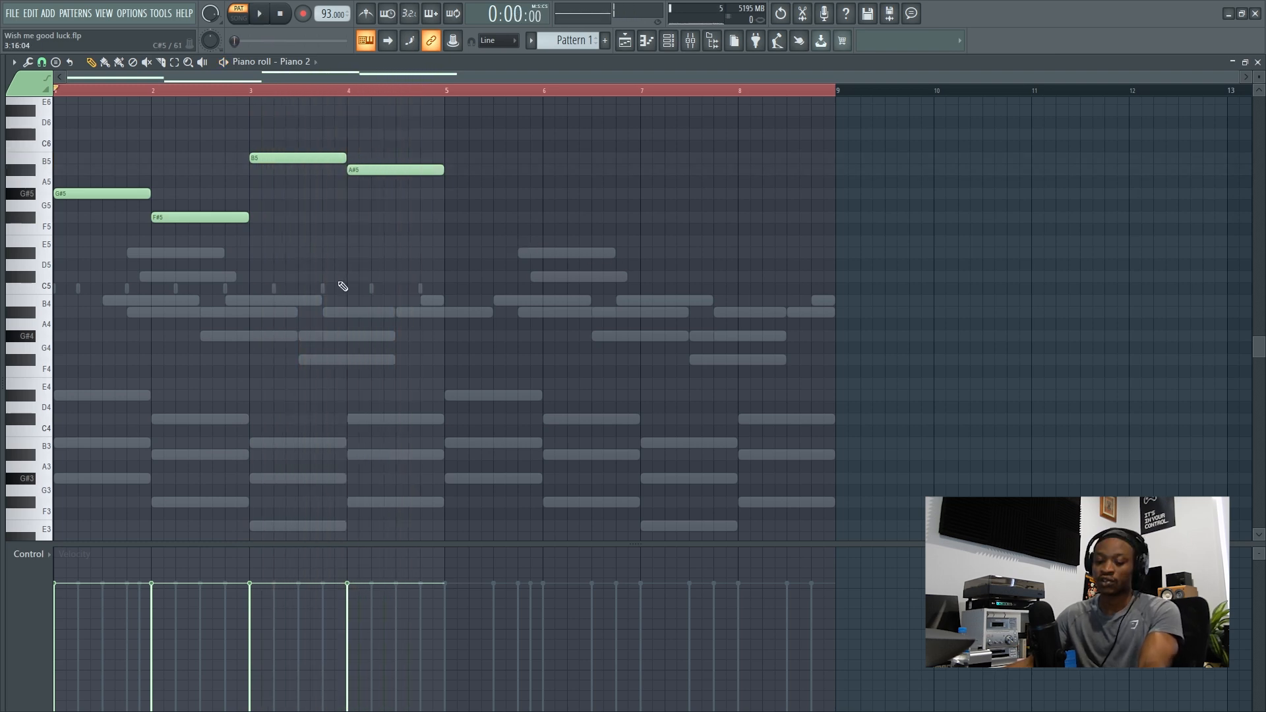
Duplicate the four-bar Piano 2 melody into bars 5 to 8 and deselect the notes.
key("ctrl+a")
left_click_drag(112, 188, 502, 177)
right_click(581, 280)
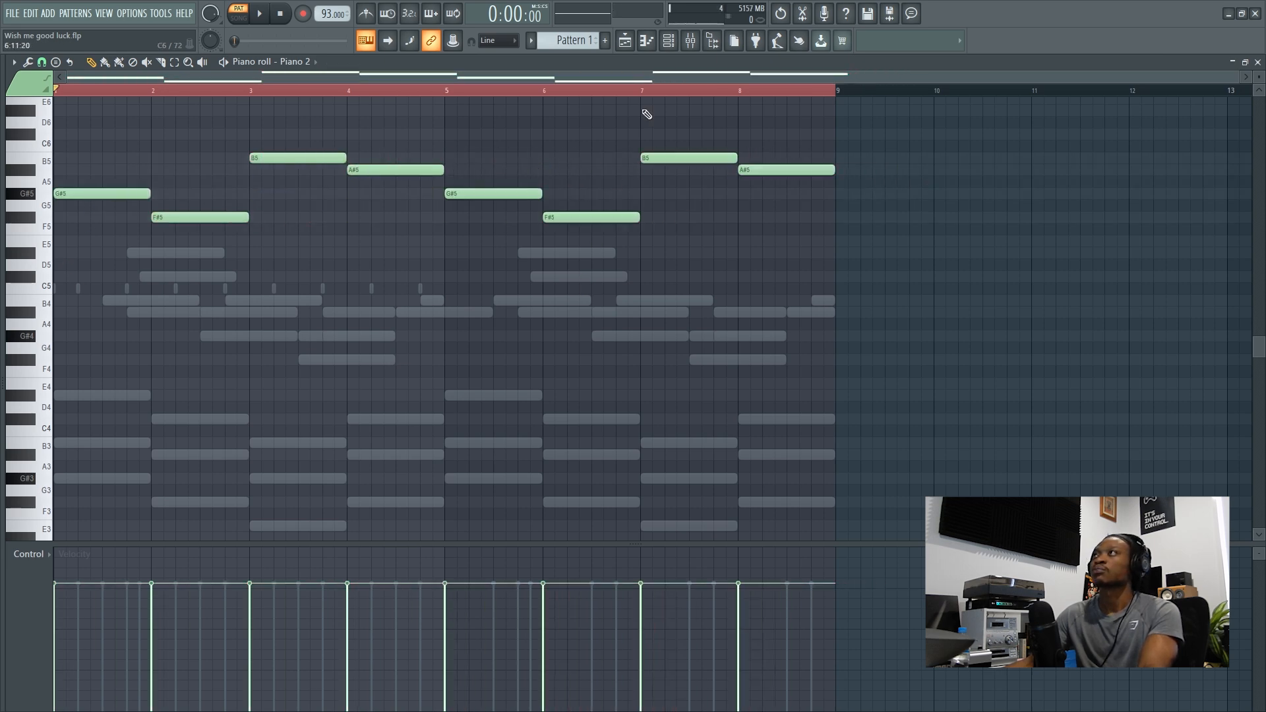
Play Piano M with Piano H and lower mixer Insert 2 to -8.3 dB.
key("F6")
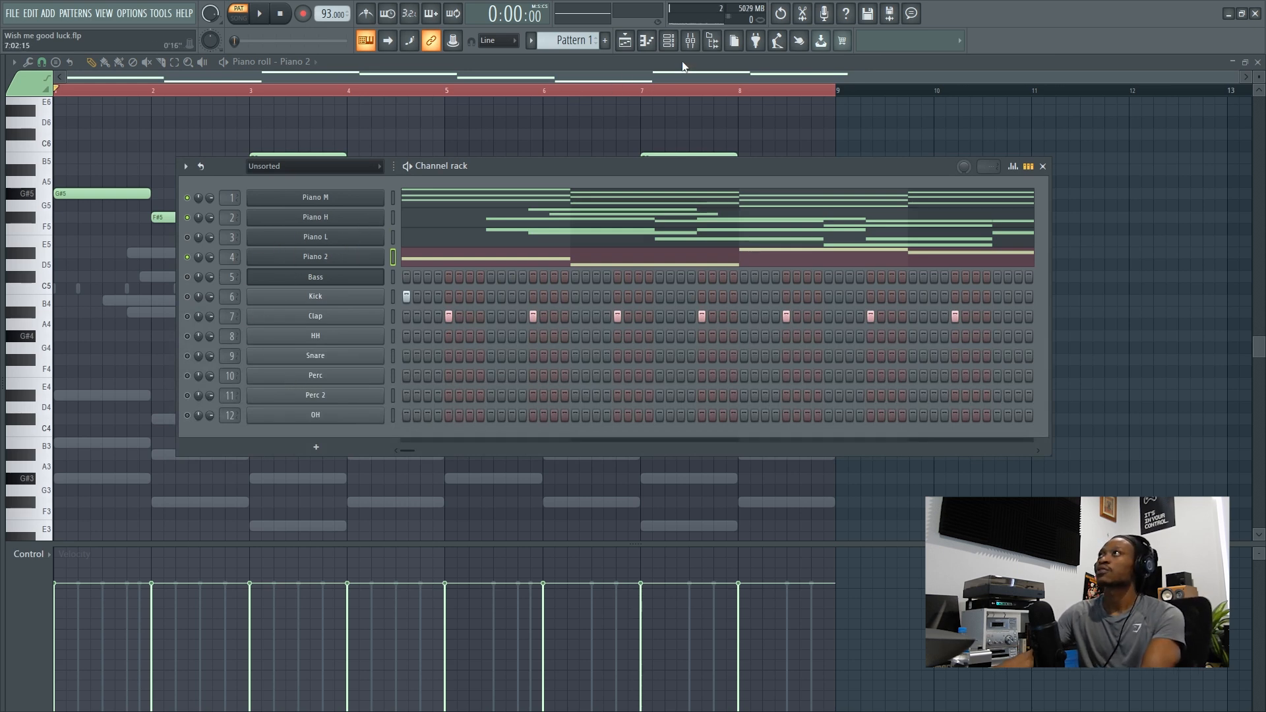
left_click(690, 43)
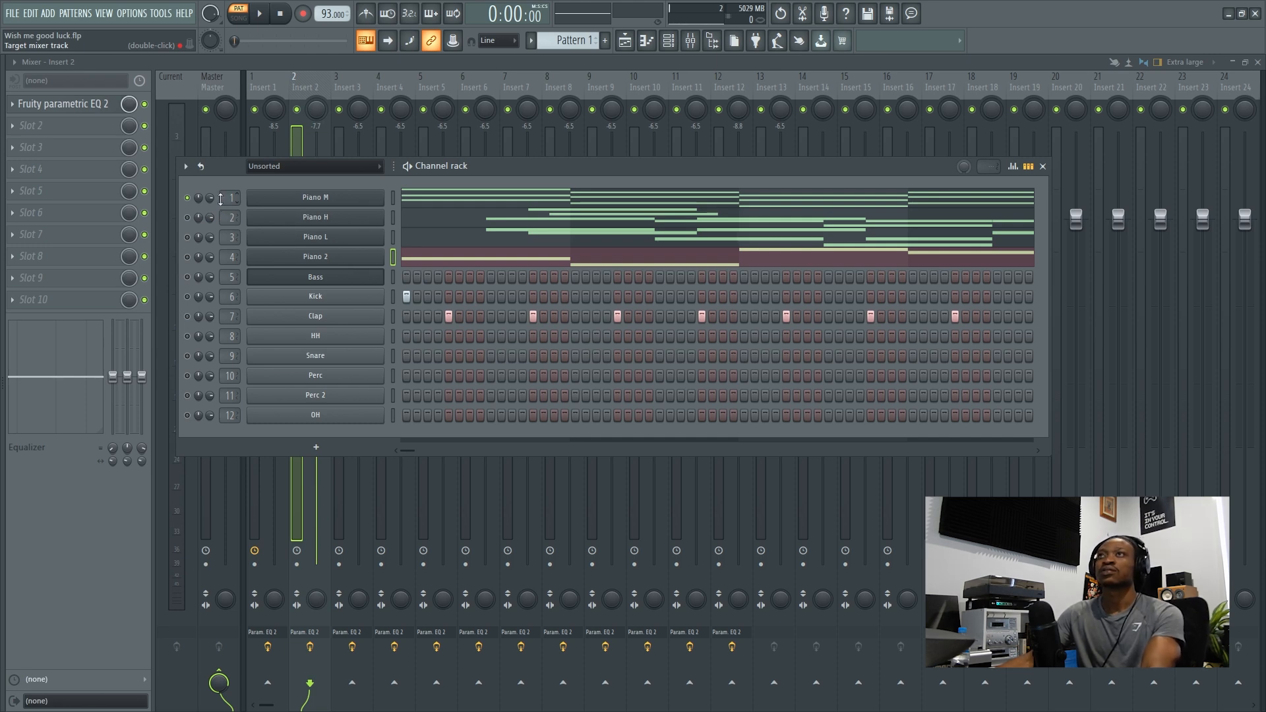
key("space")
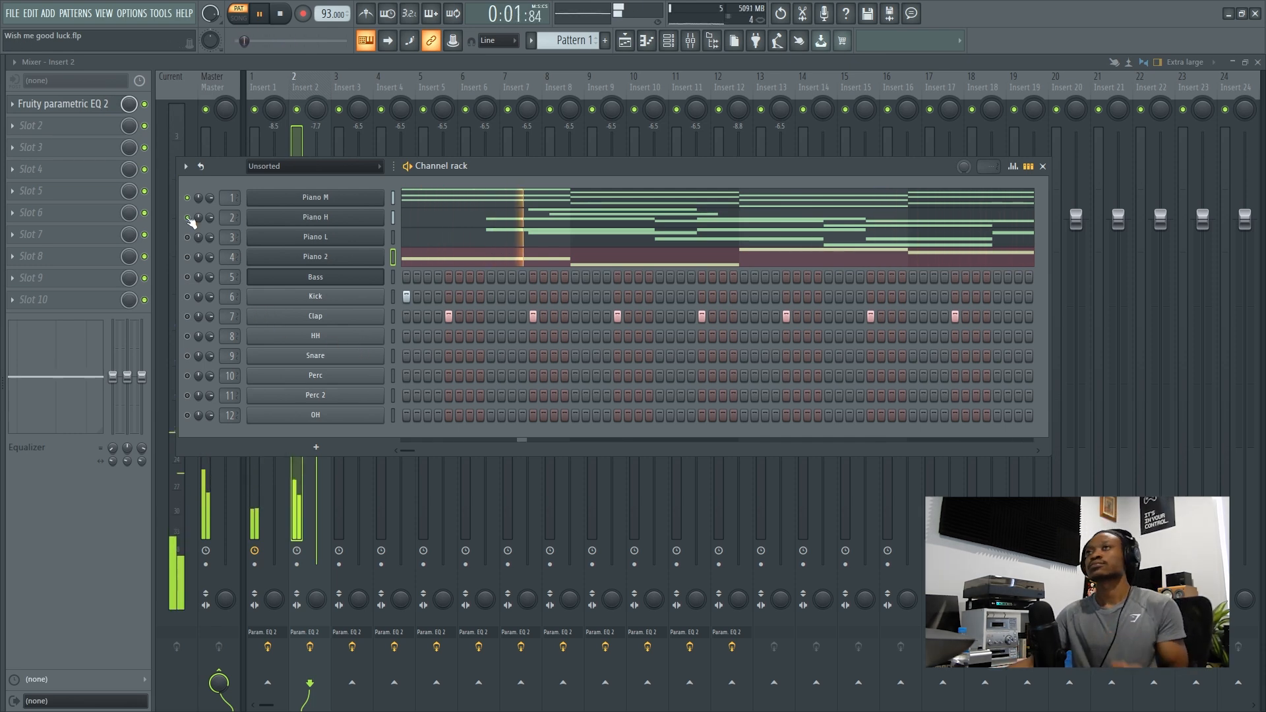
left_click(309, 99)
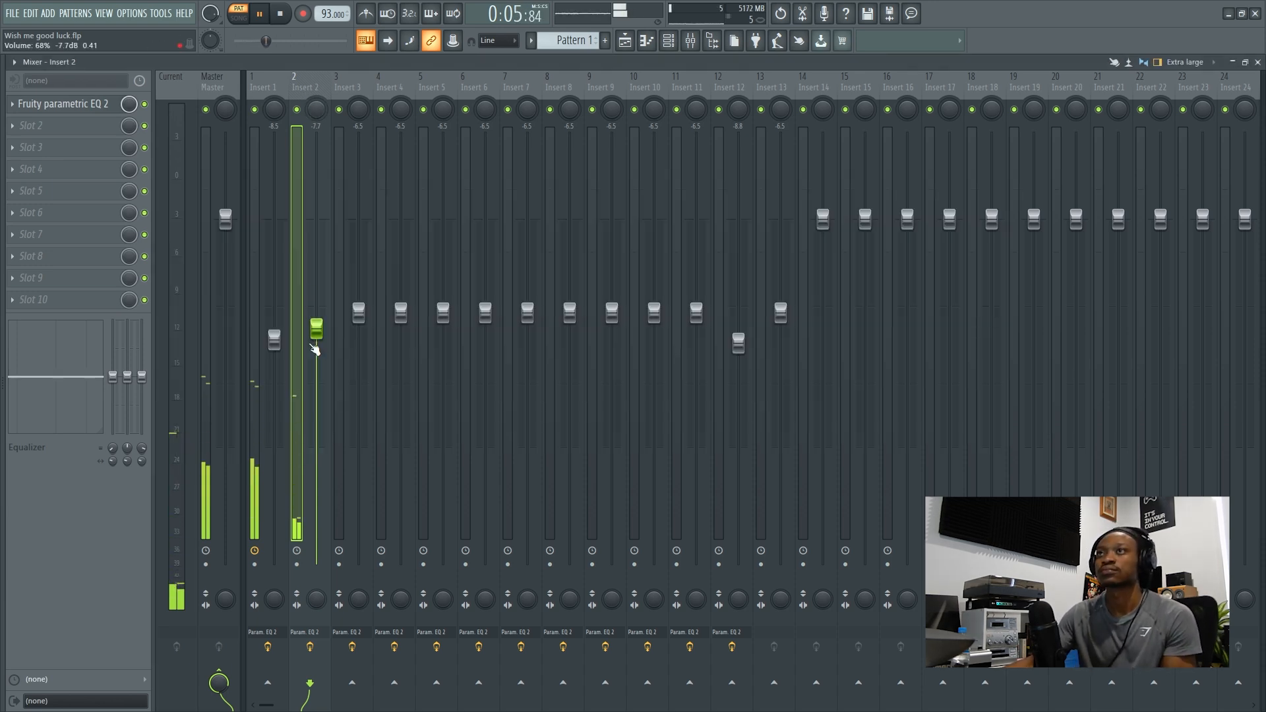
left_click_drag(323, 342, 323, 352)
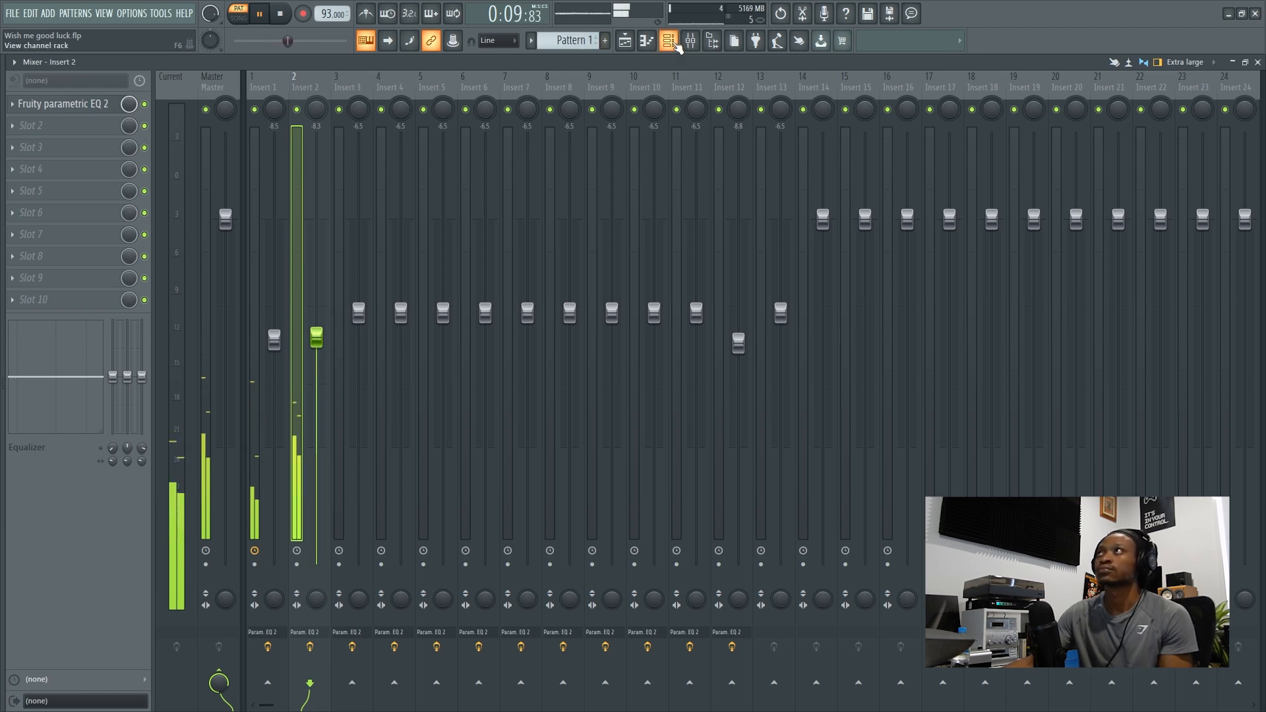
Lower mixer Insert 2 to -10.4 dB and Insert 1 to -19.6 dB to balance the two pianos.
left_click(669, 41)
left_click(668, 41)
left_click_drag(319, 339, 274, 362)
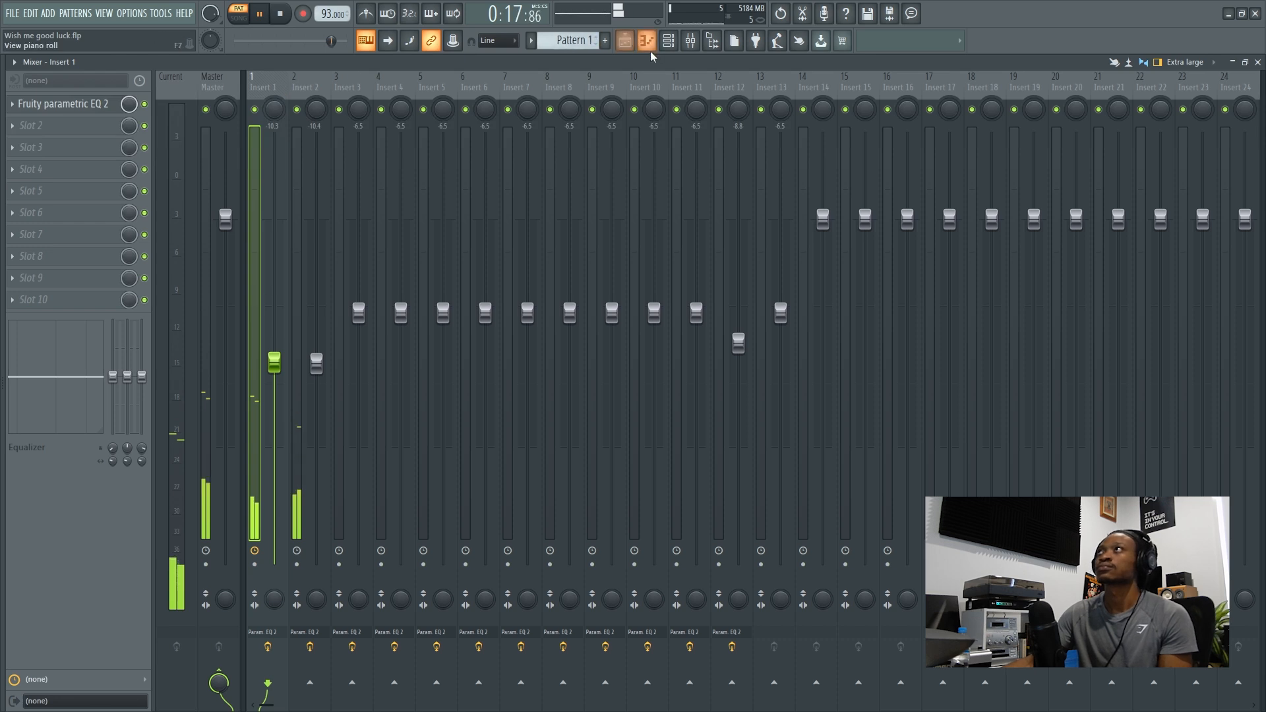
left_click(668, 41)
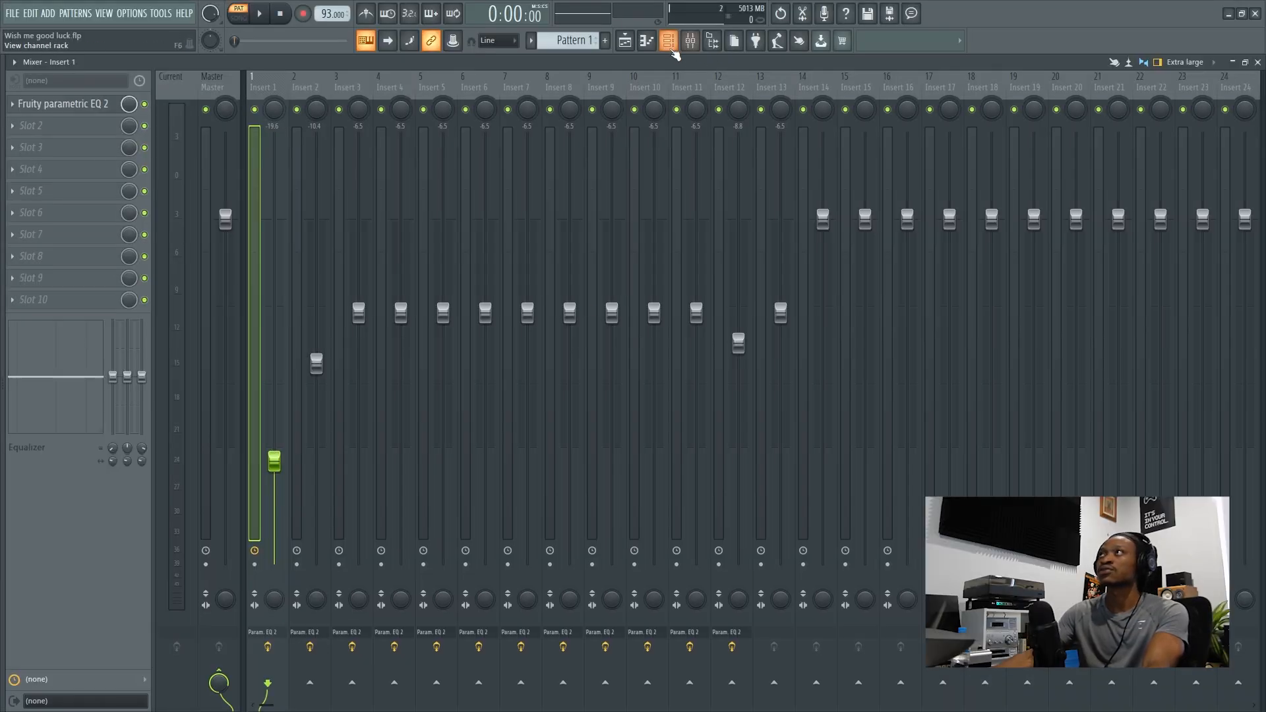
Cut the low frequencies on Insert 7 with Fruity parametric EQ 2 for the Clap, and lower that track to -8.3 dB.
left_click(625, 40)
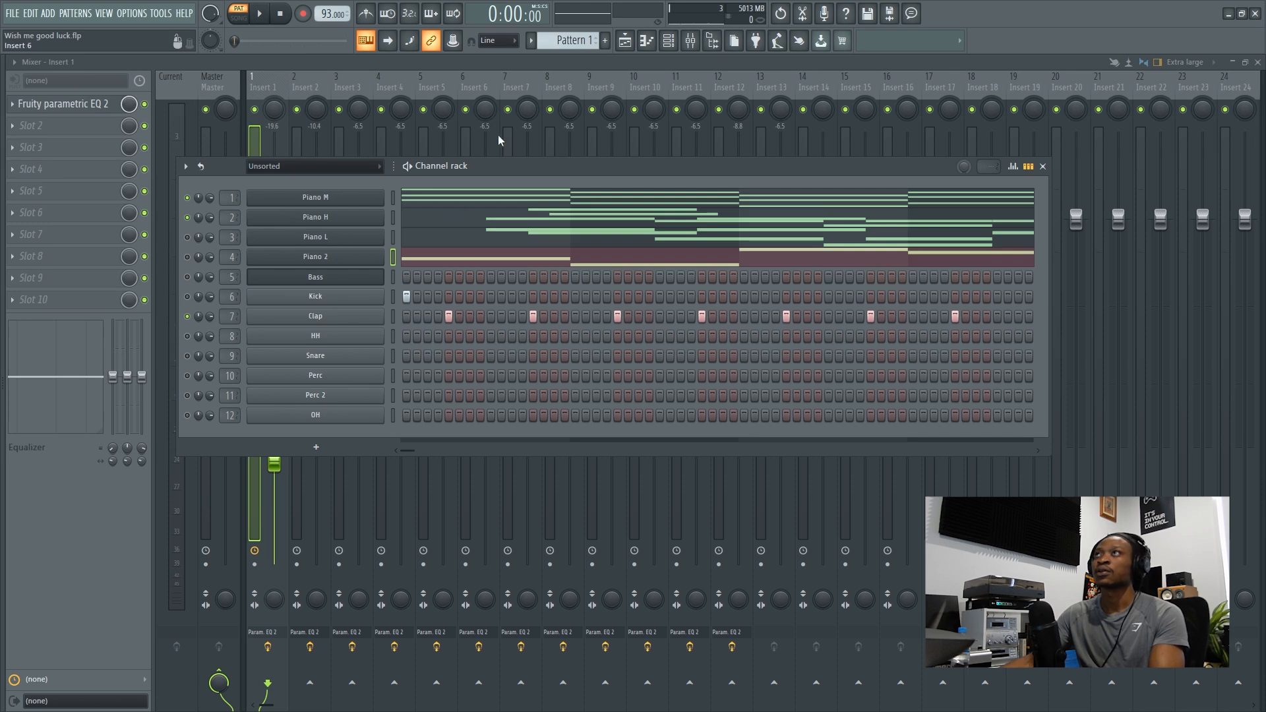
left_click(481, 89)
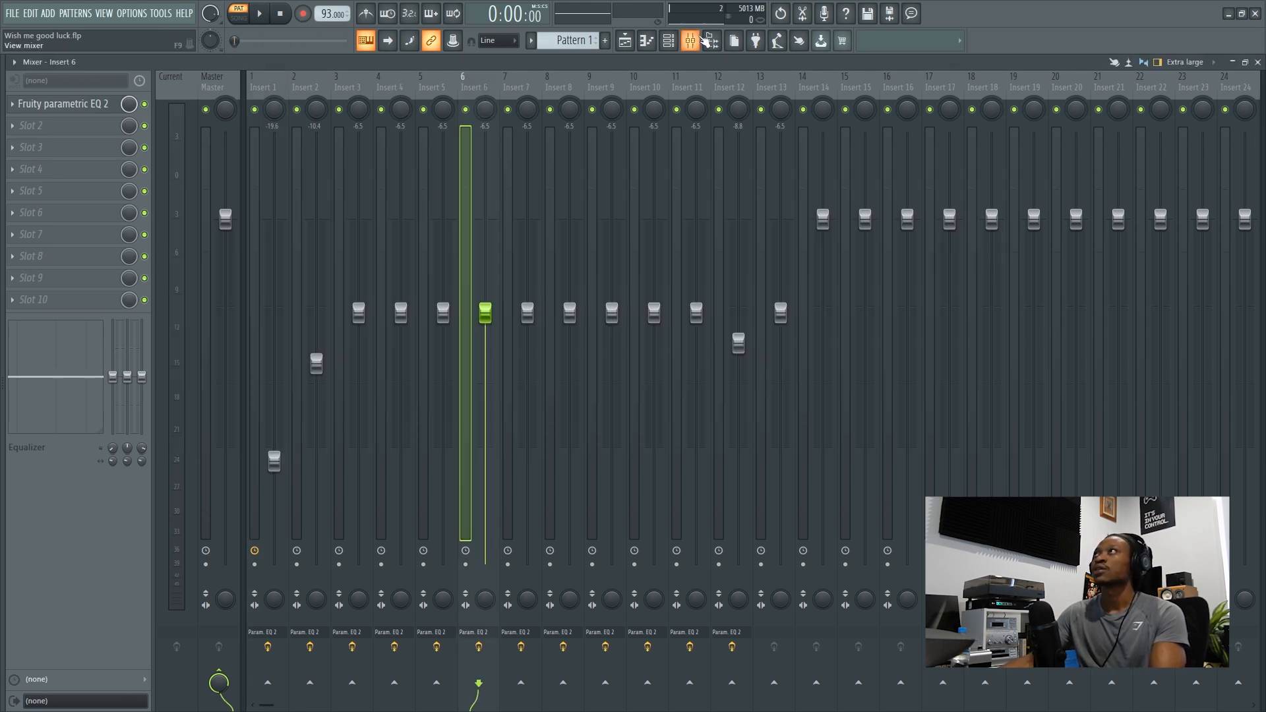
left_click(669, 42)
left_click(669, 42)
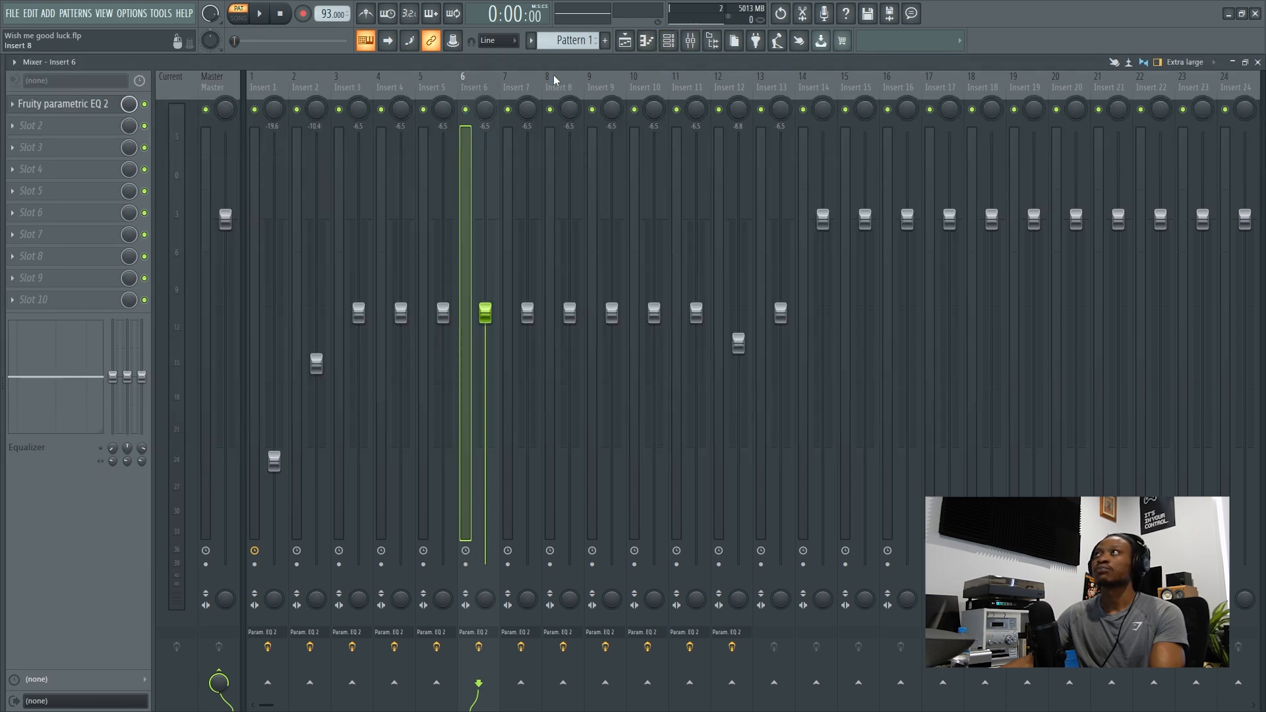
left_click(671, 42)
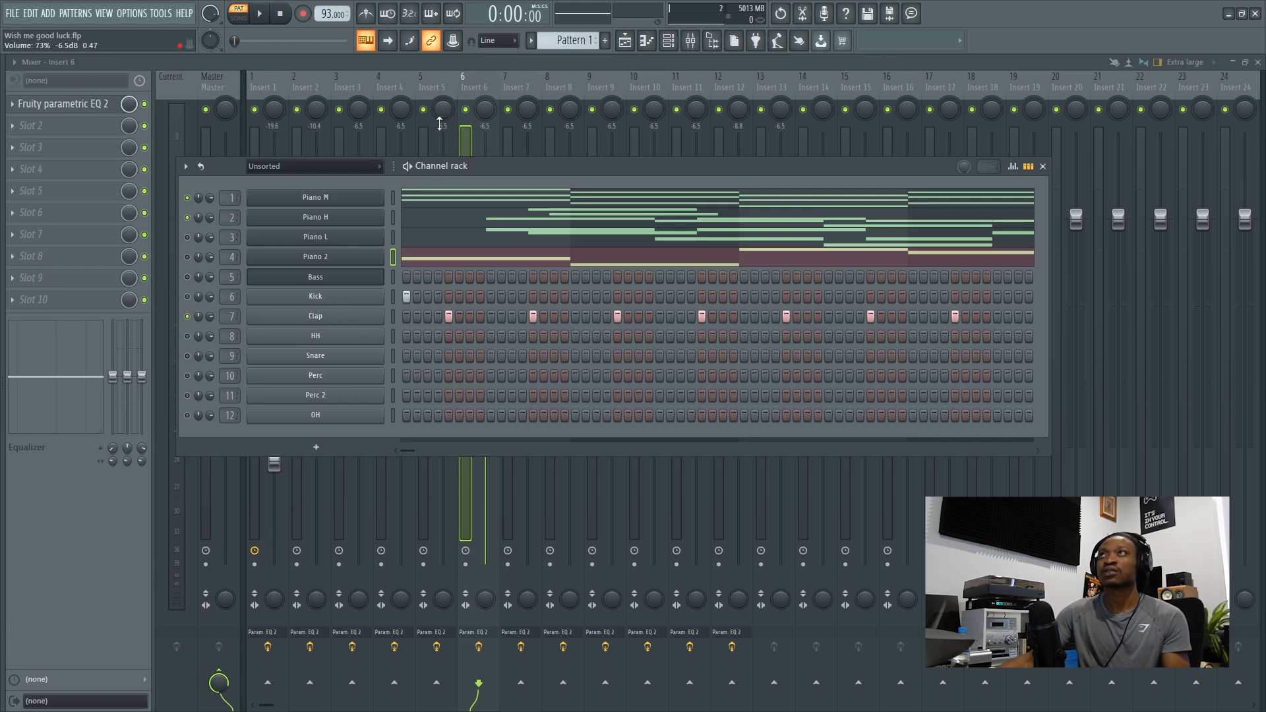
left_click_drag(149, 268, 194, 269)
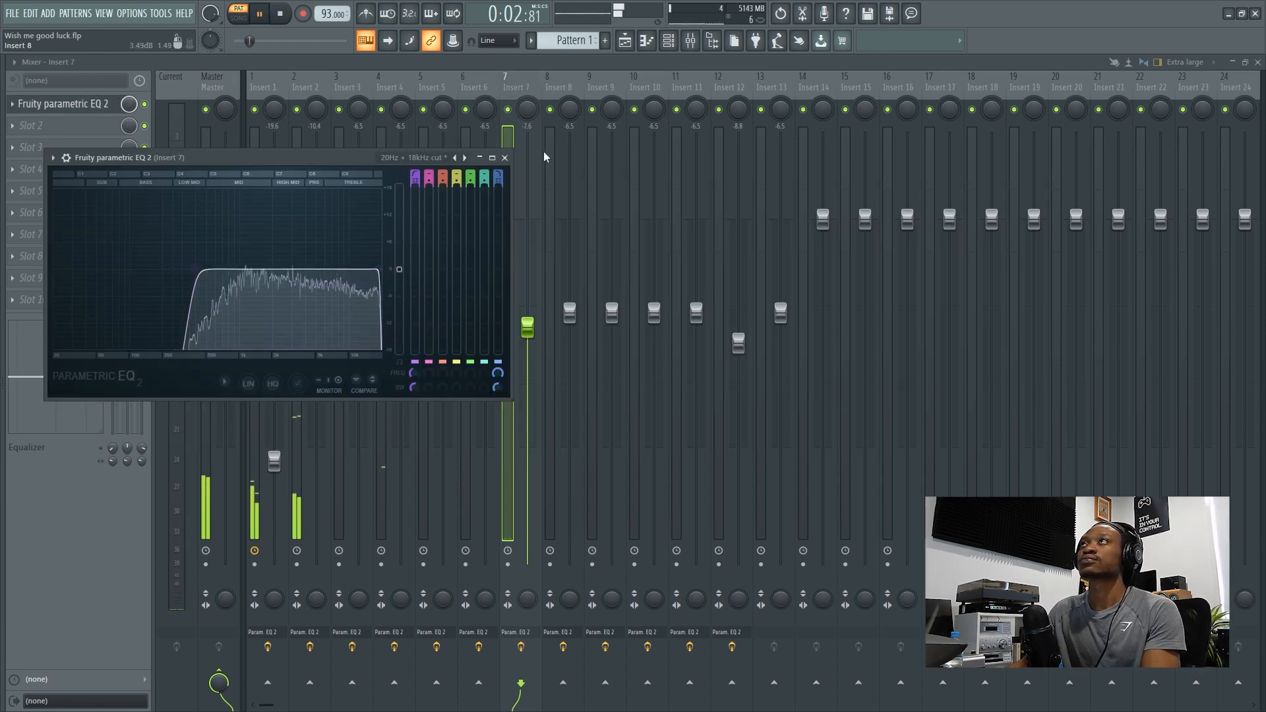
left_click(504, 157)
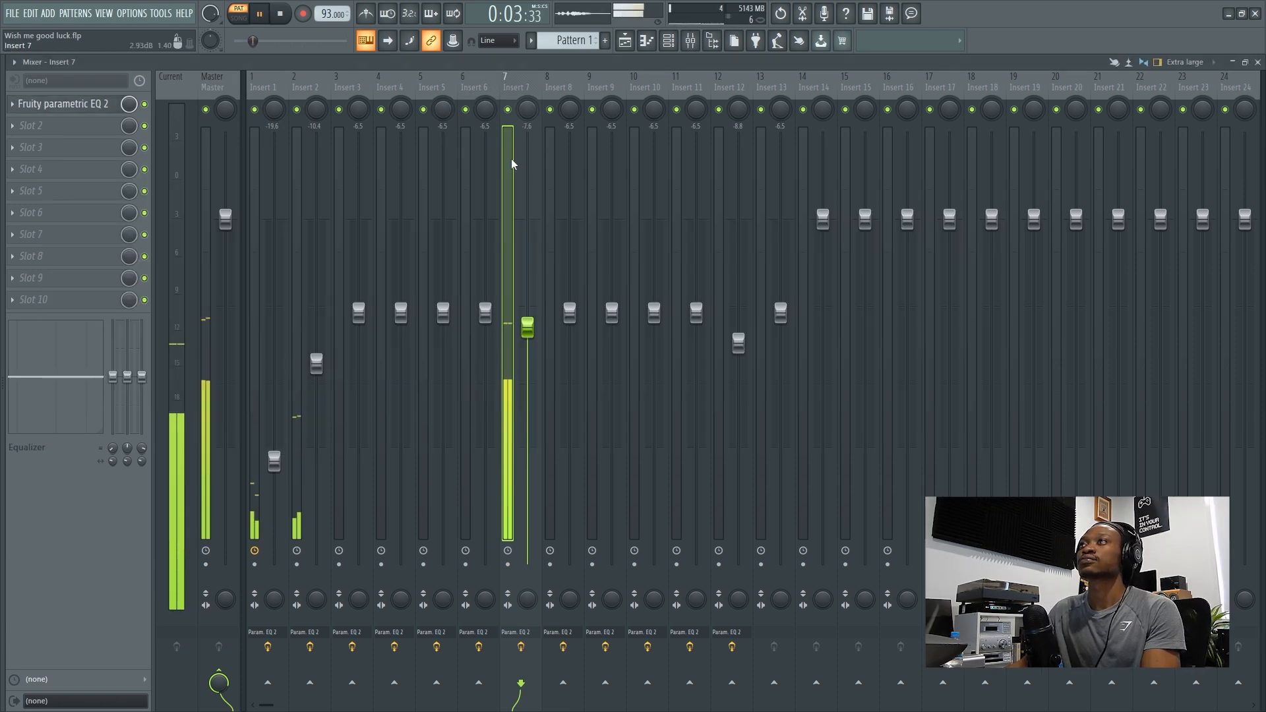
key("space")
left_click_drag(527, 326, 526, 334)
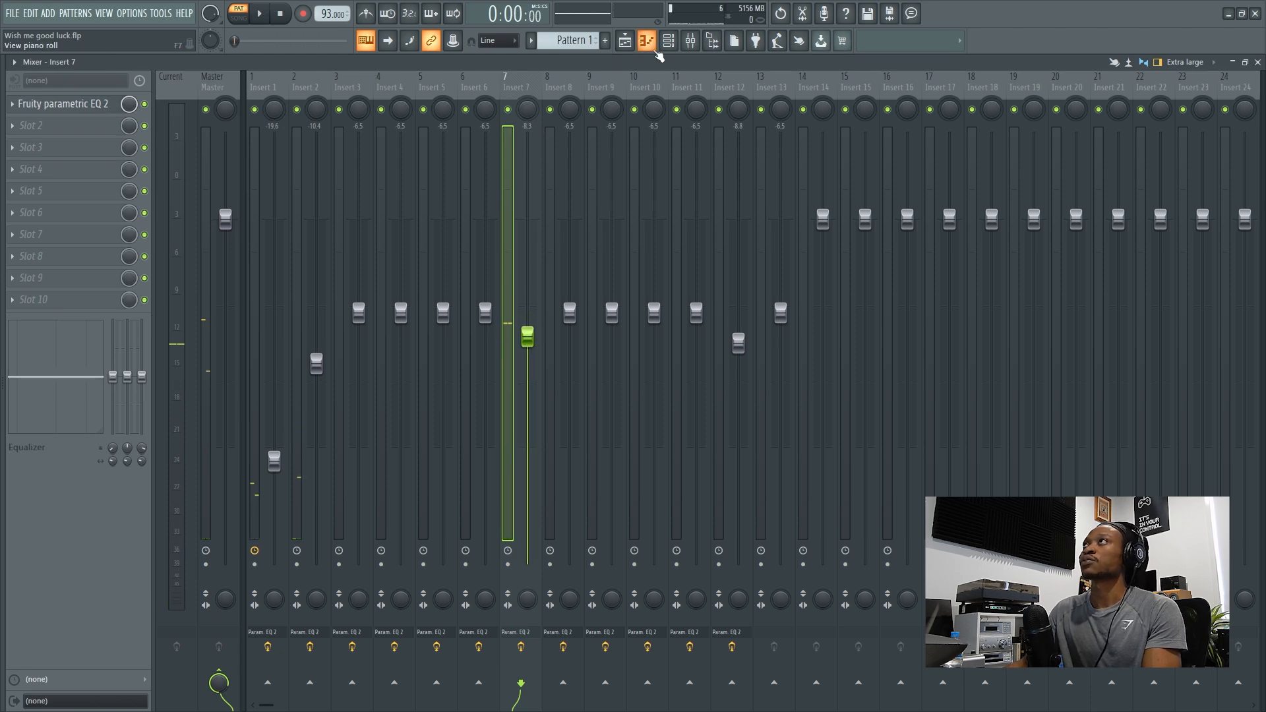
Play Piano M with Piano L enabled and Piano H muted, lower mixer Insert 3 to -10.4 dB, and stop playback.
left_click(670, 40)
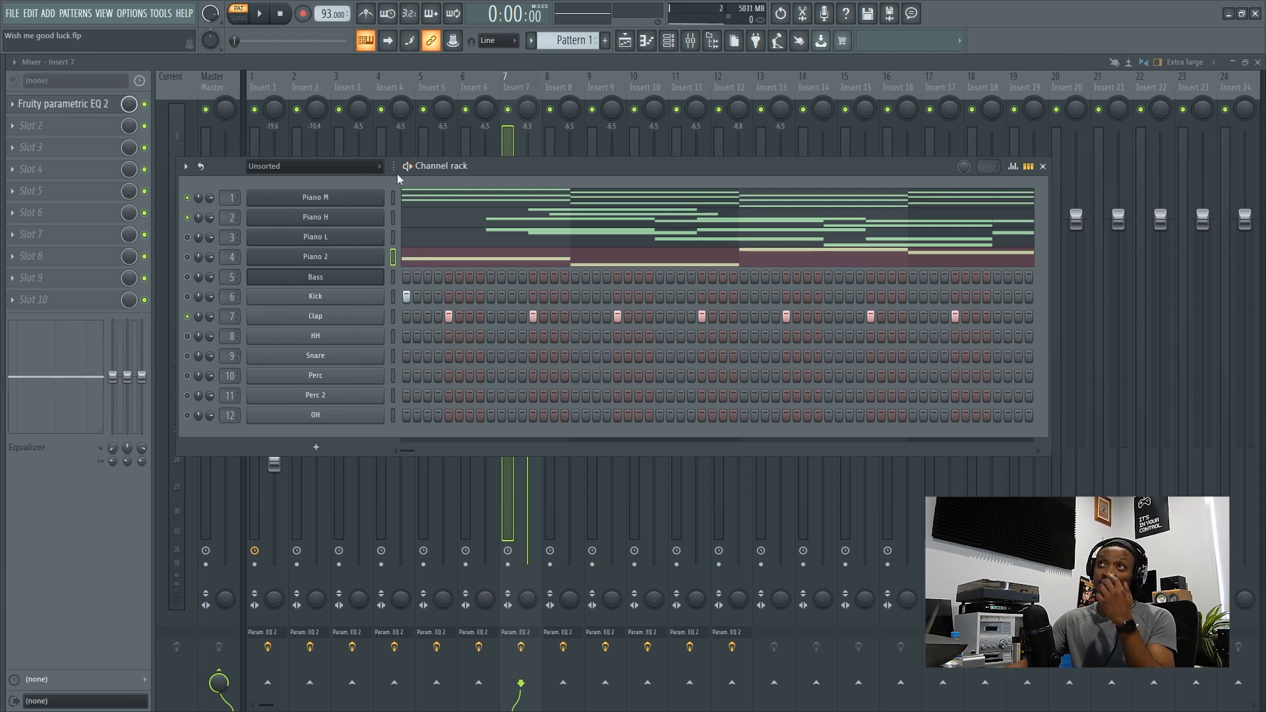
key("space")
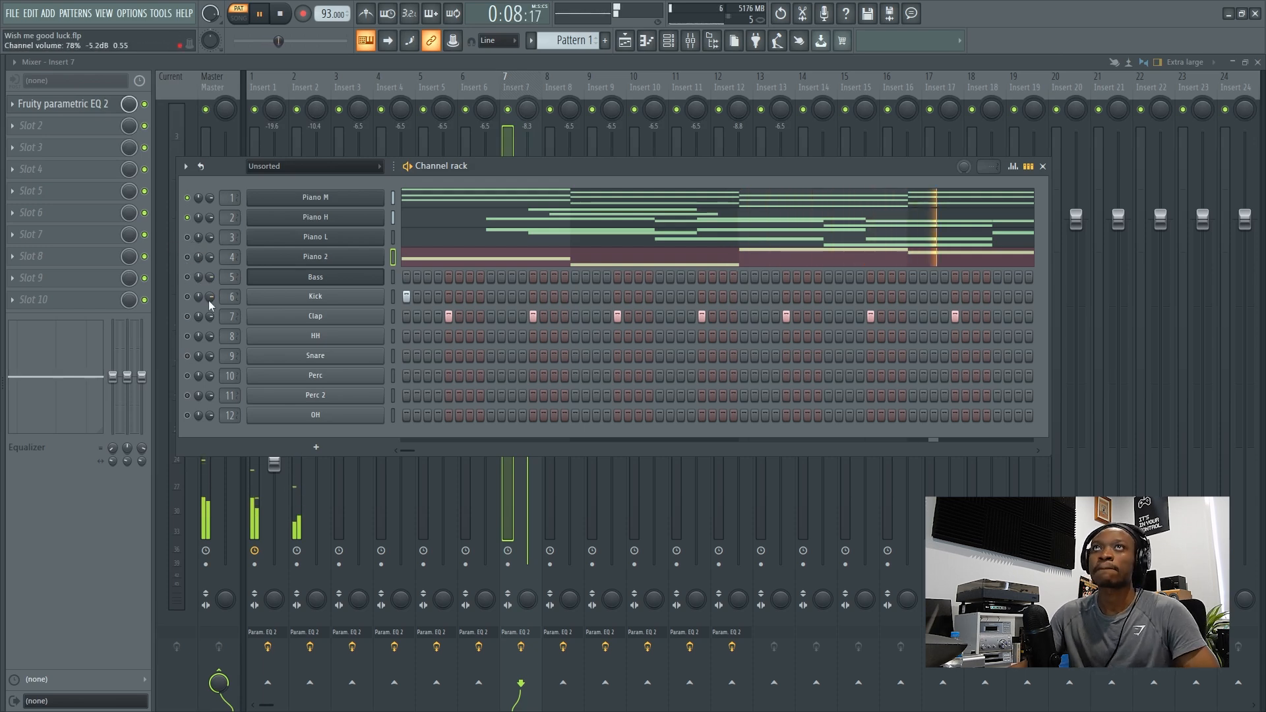
left_click(187, 237)
left_click(187, 218)
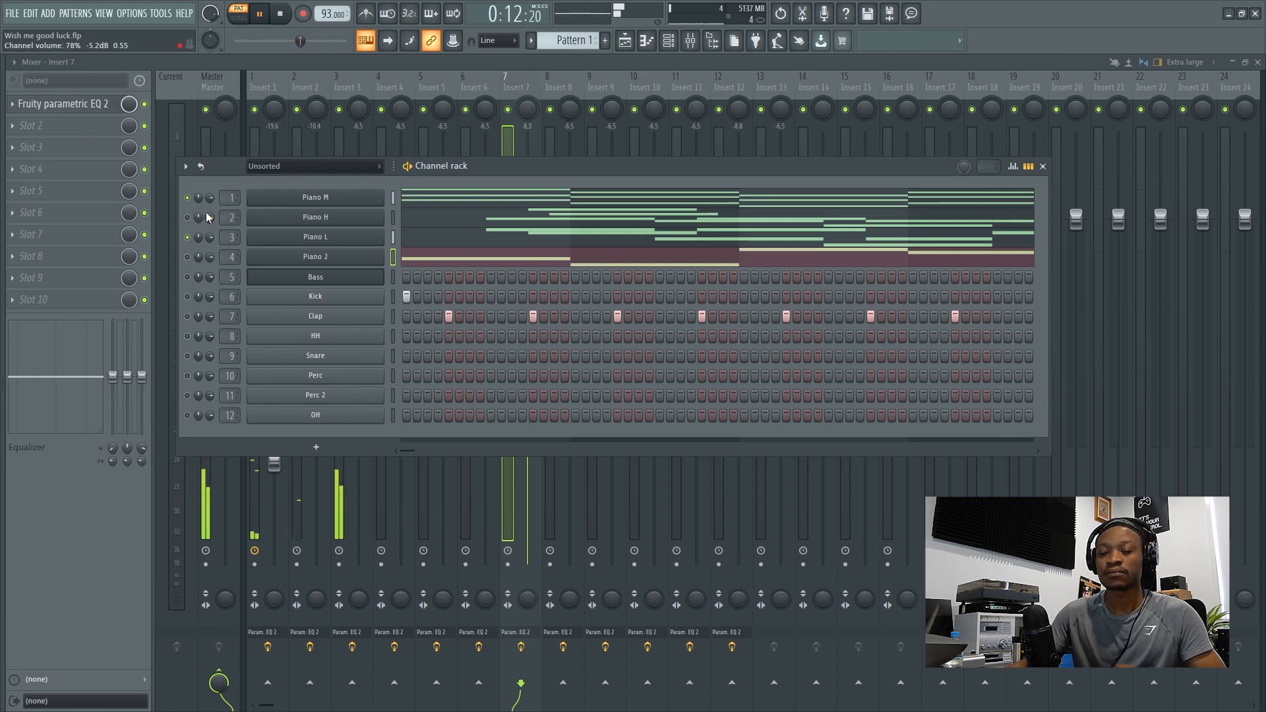
left_click(370, 91)
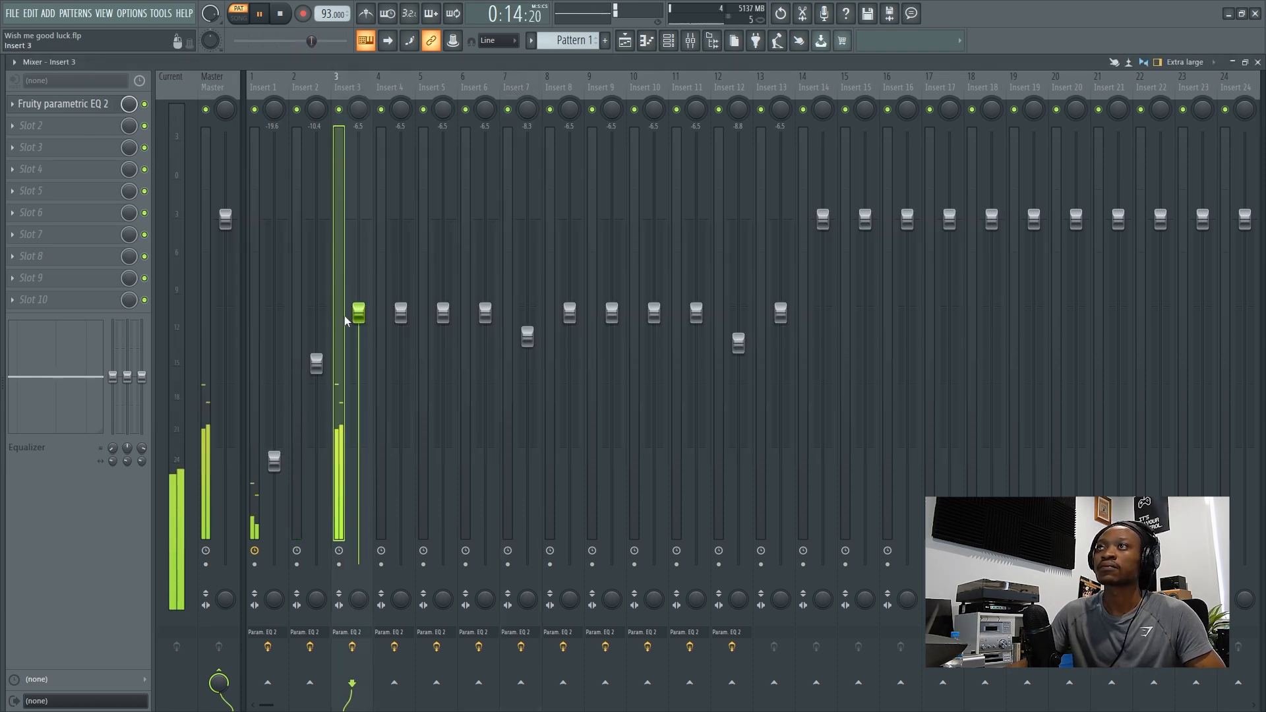
left_click_drag(359, 314, 359, 361)
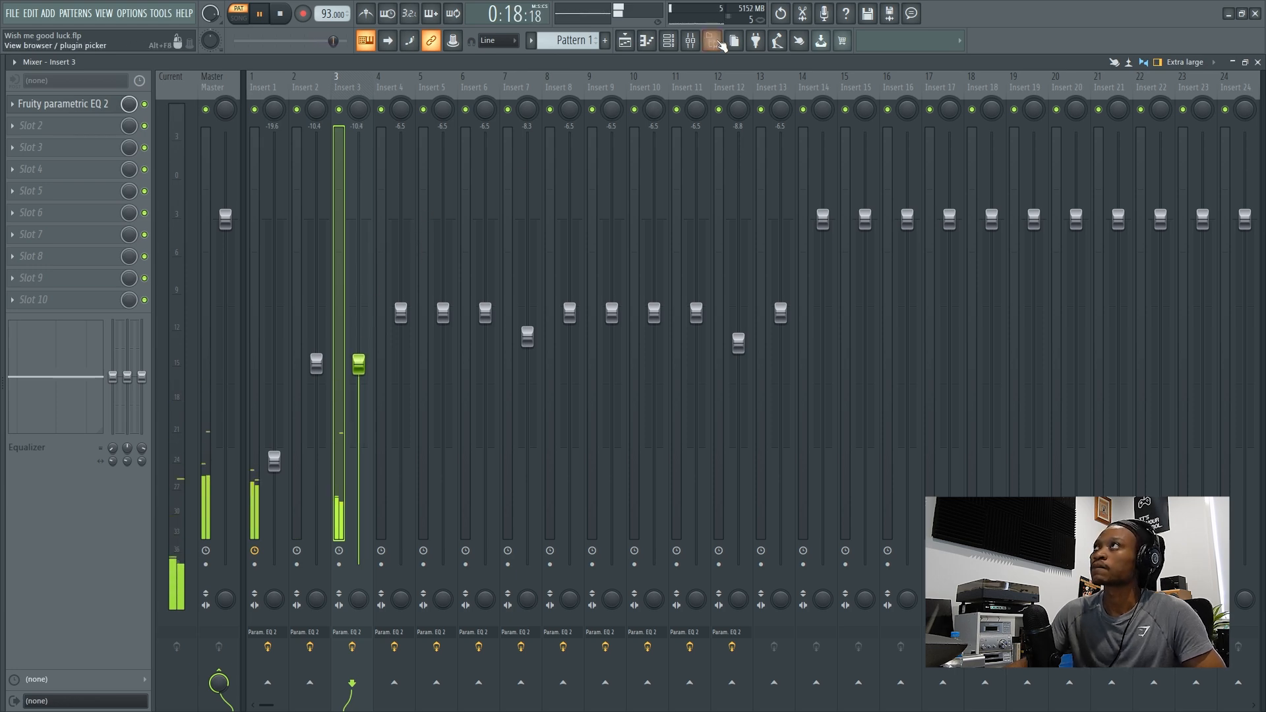
left_click(672, 37)
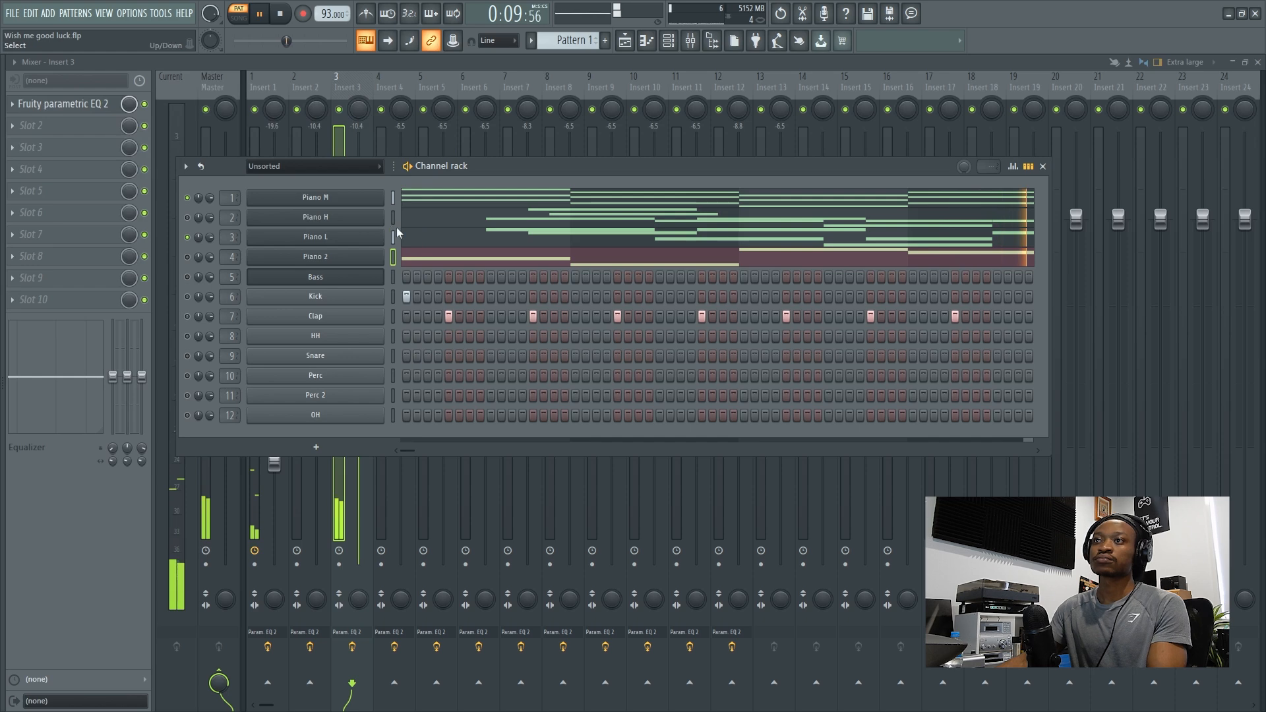
key("space")
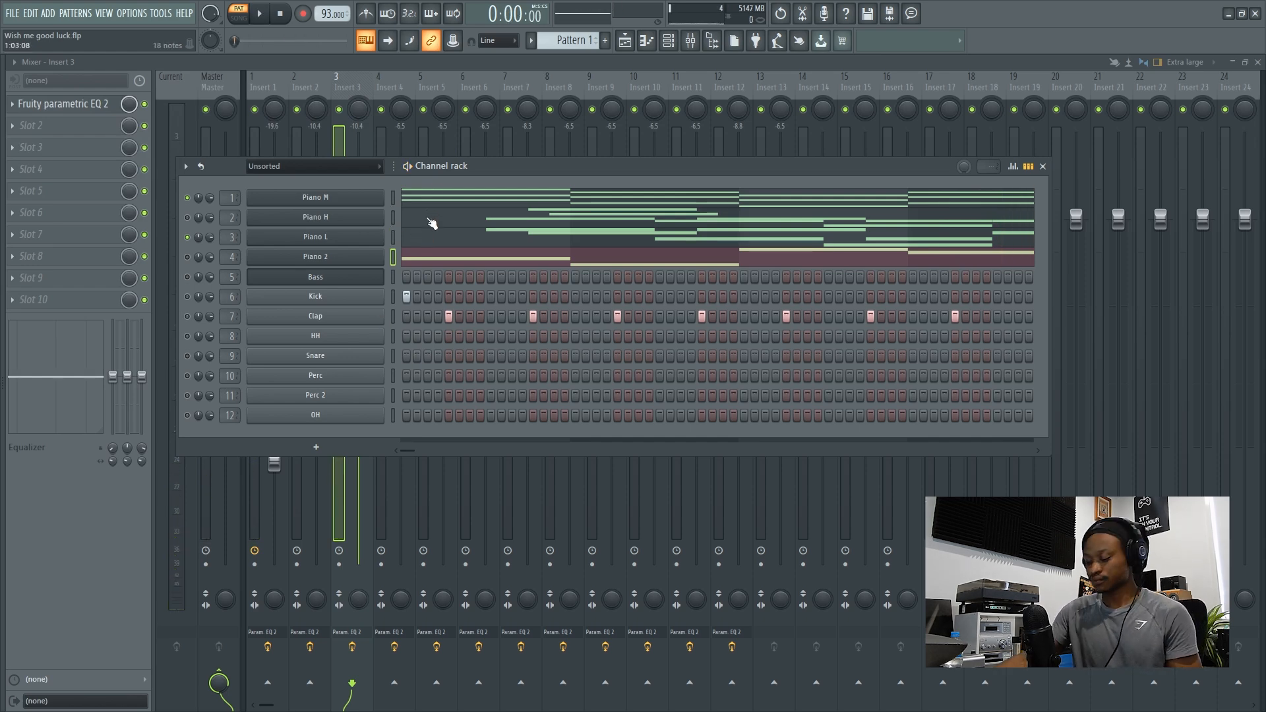
Open Piano M's piano roll and slightly randomize the note velocities with the bipolar levels randomizer.
left_click(435, 197)
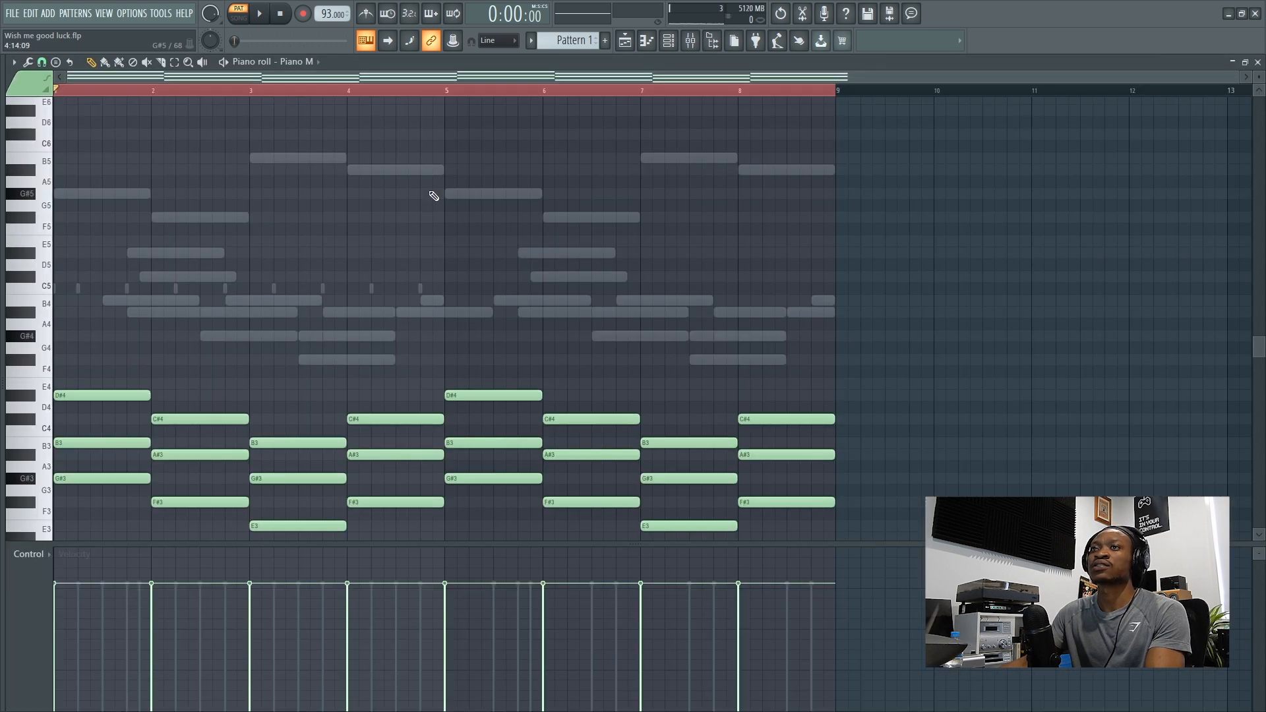
scroll(274, 317, "down", 3)
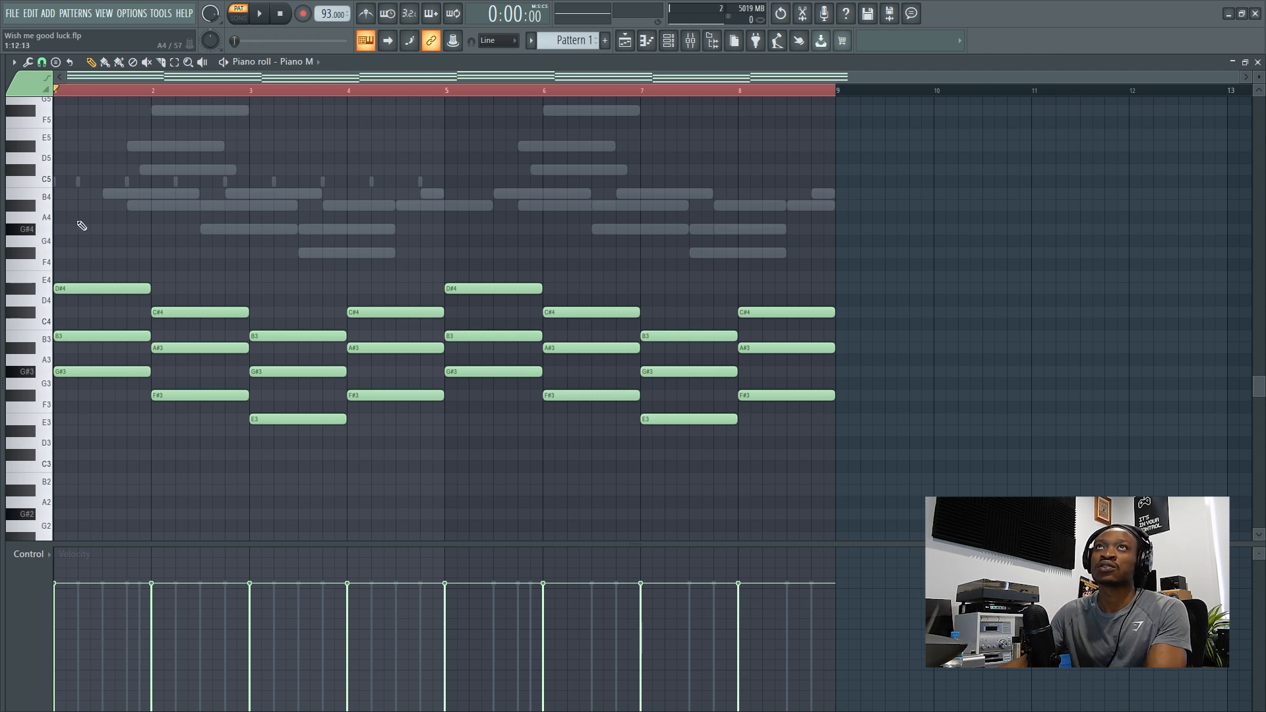
left_click(28, 62)
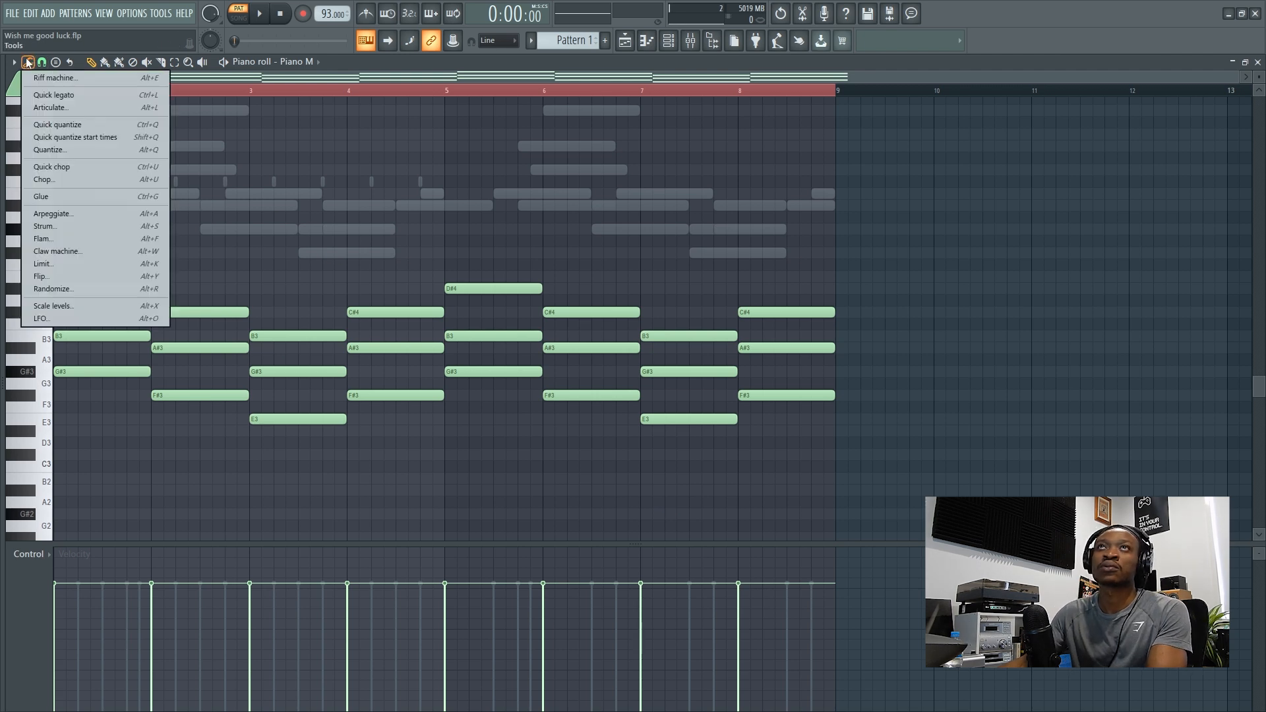
left_click(61, 291)
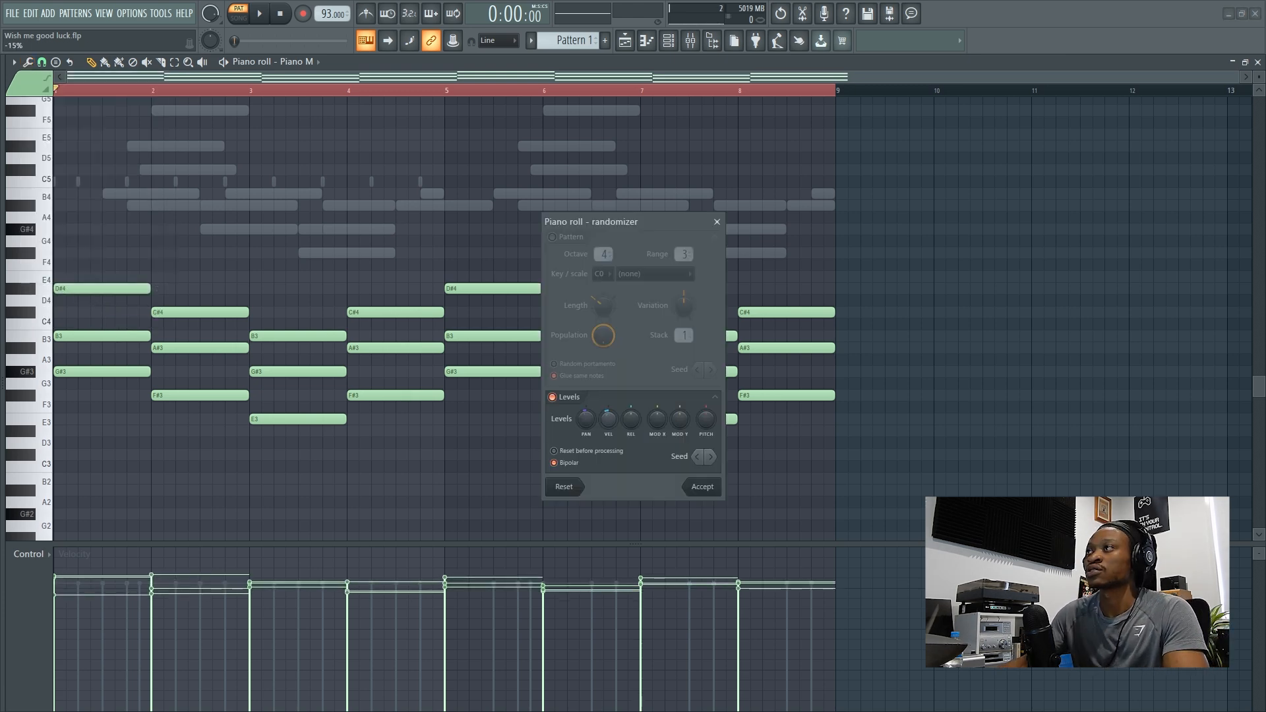
left_click(705, 489)
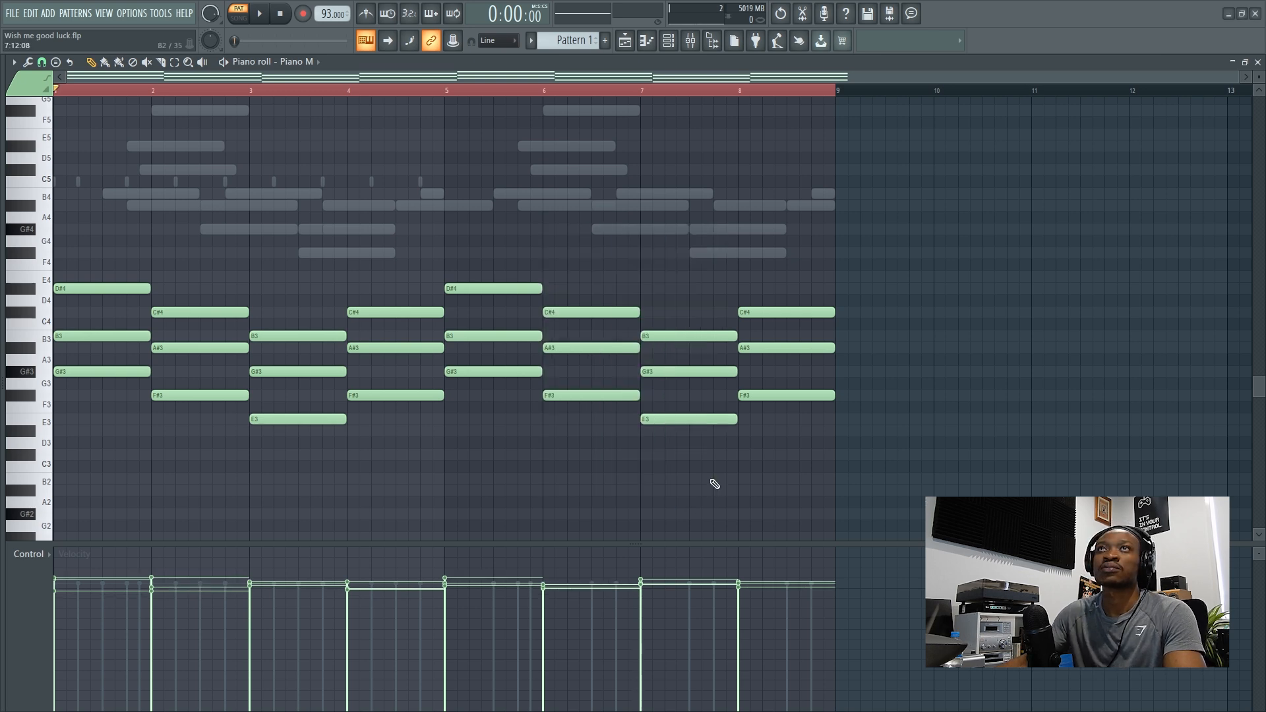
Strum the Piano M chords with the strumizer, keeping both the start and end timing sections enabled.
left_click(14, 62)
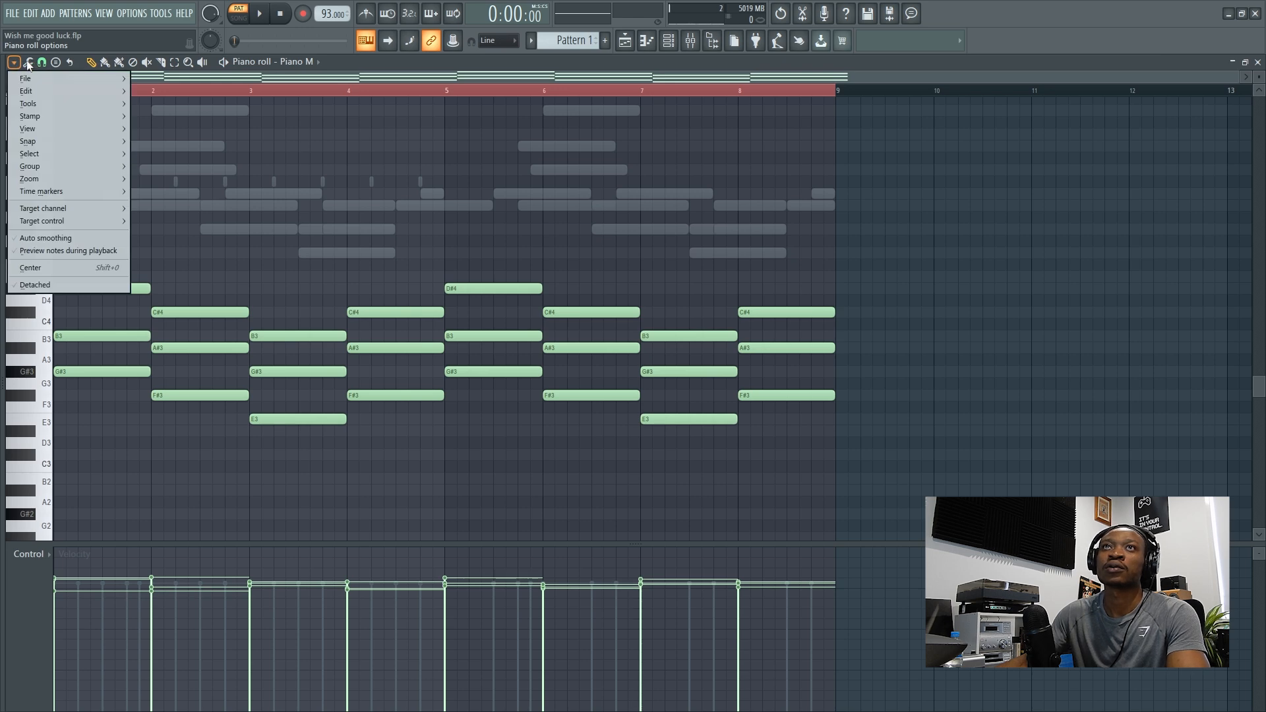
left_click(29, 62)
left_click(29, 62)
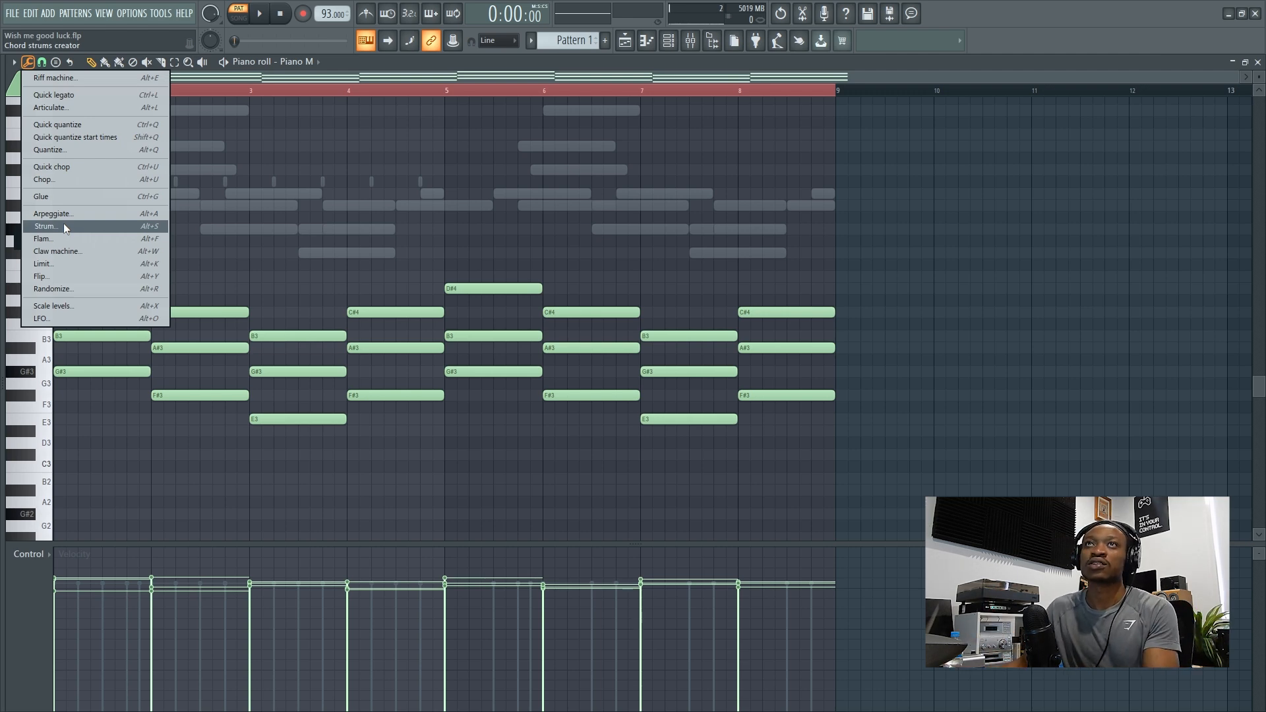
left_click(61, 226)
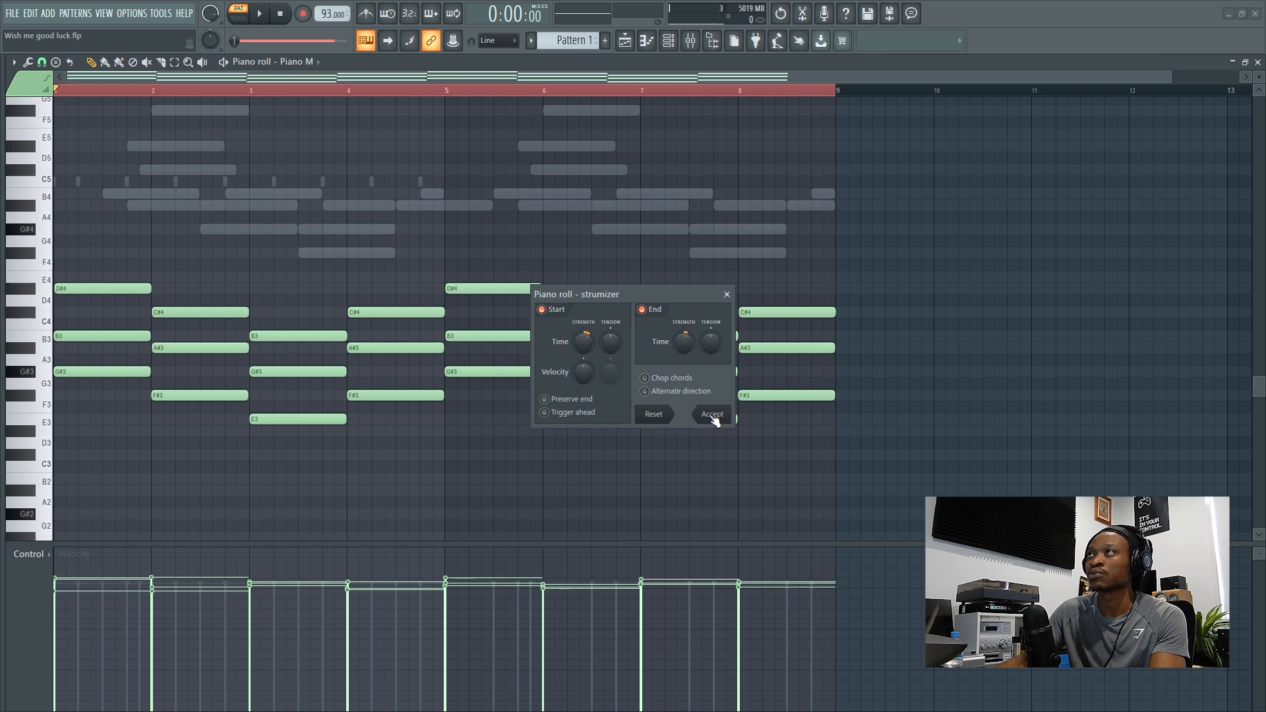
left_click(713, 415)
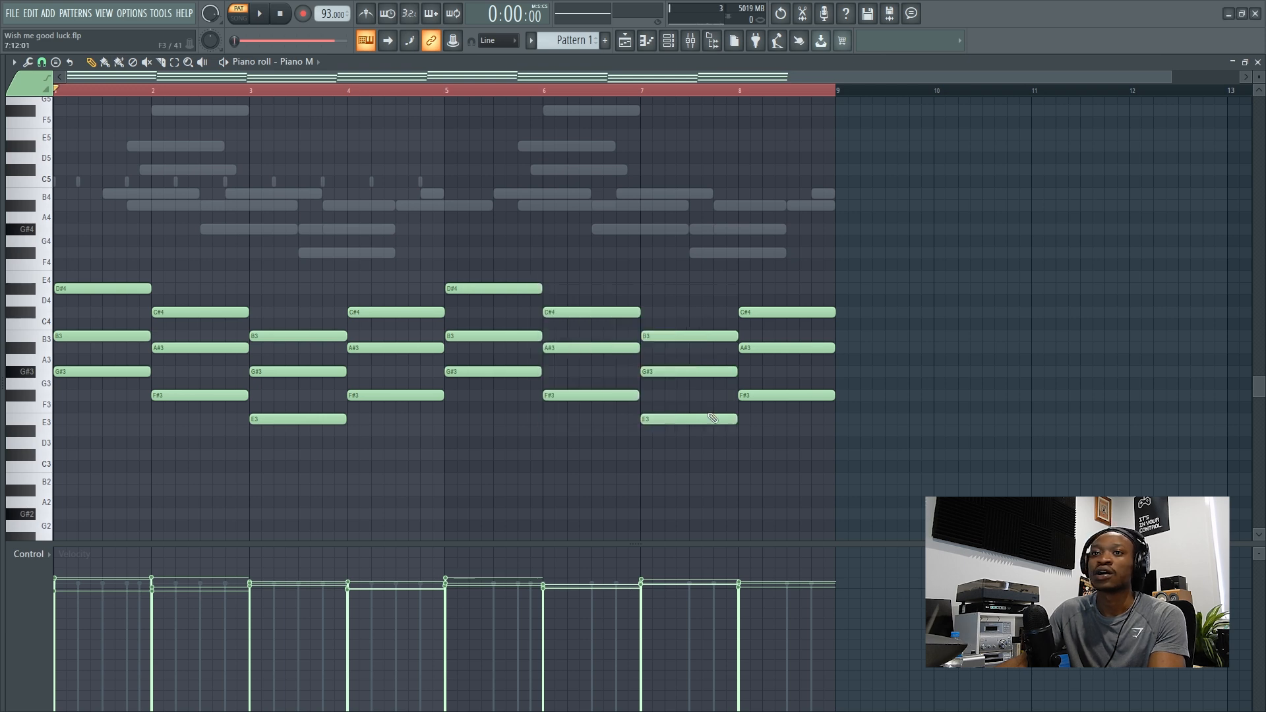
Play the strummed Piano M chords on their own, stop, and play them again with Piano H enabled.
left_click(669, 40)
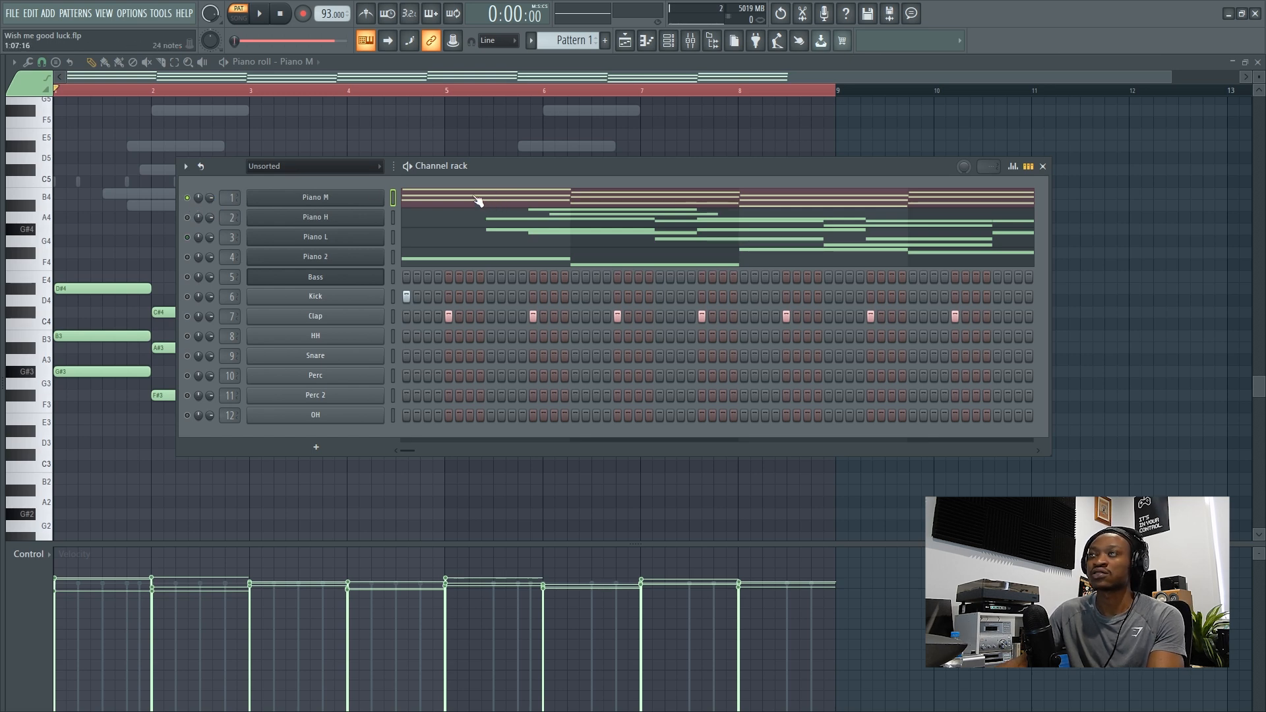
key("space")
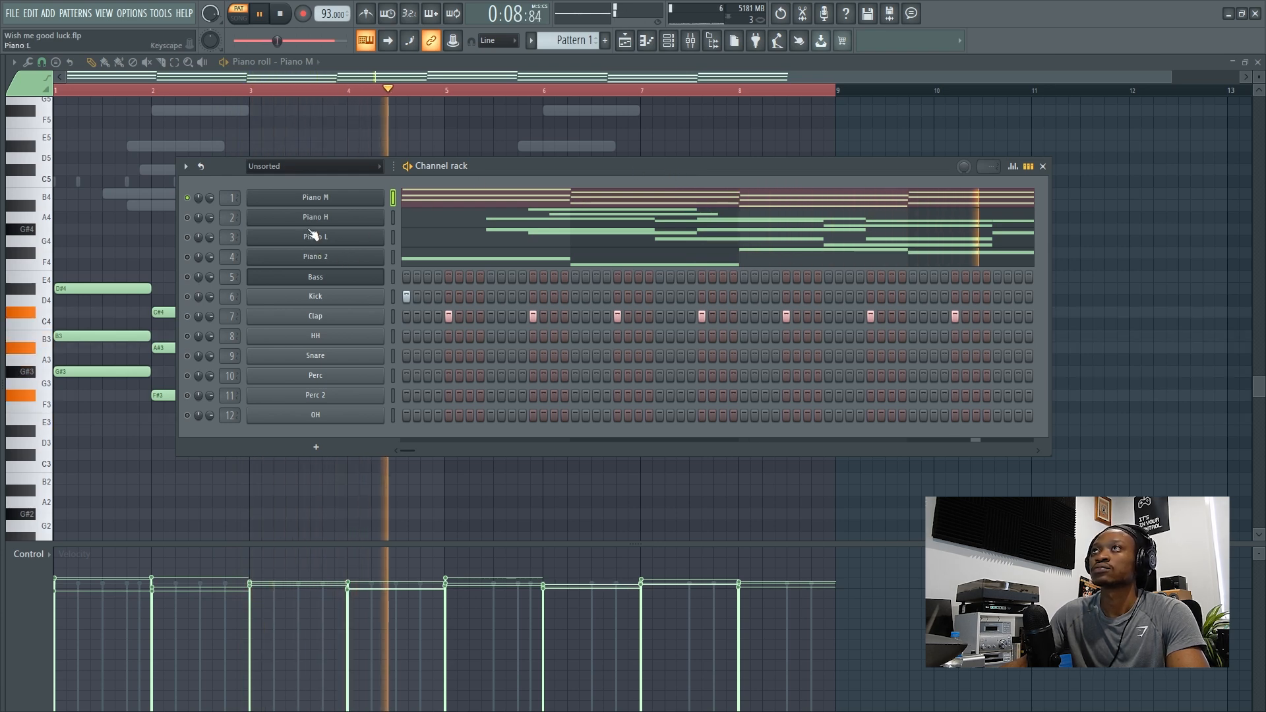
key("space")
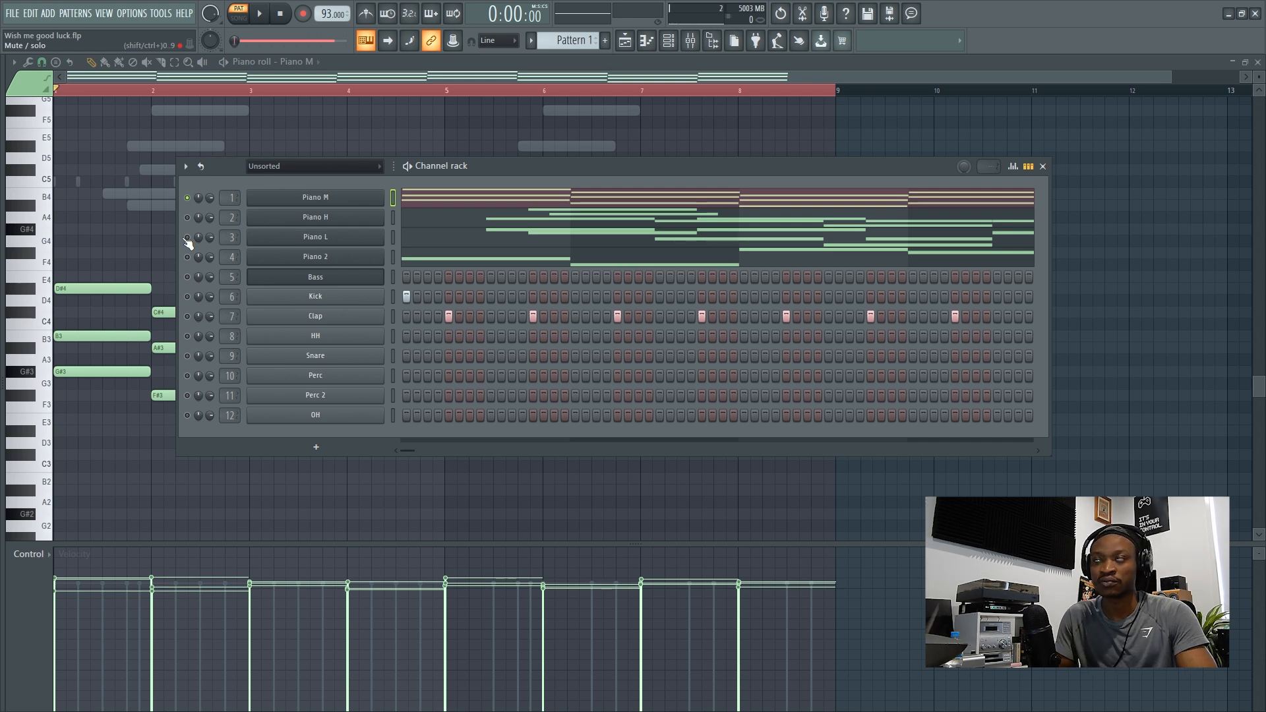
key("space")
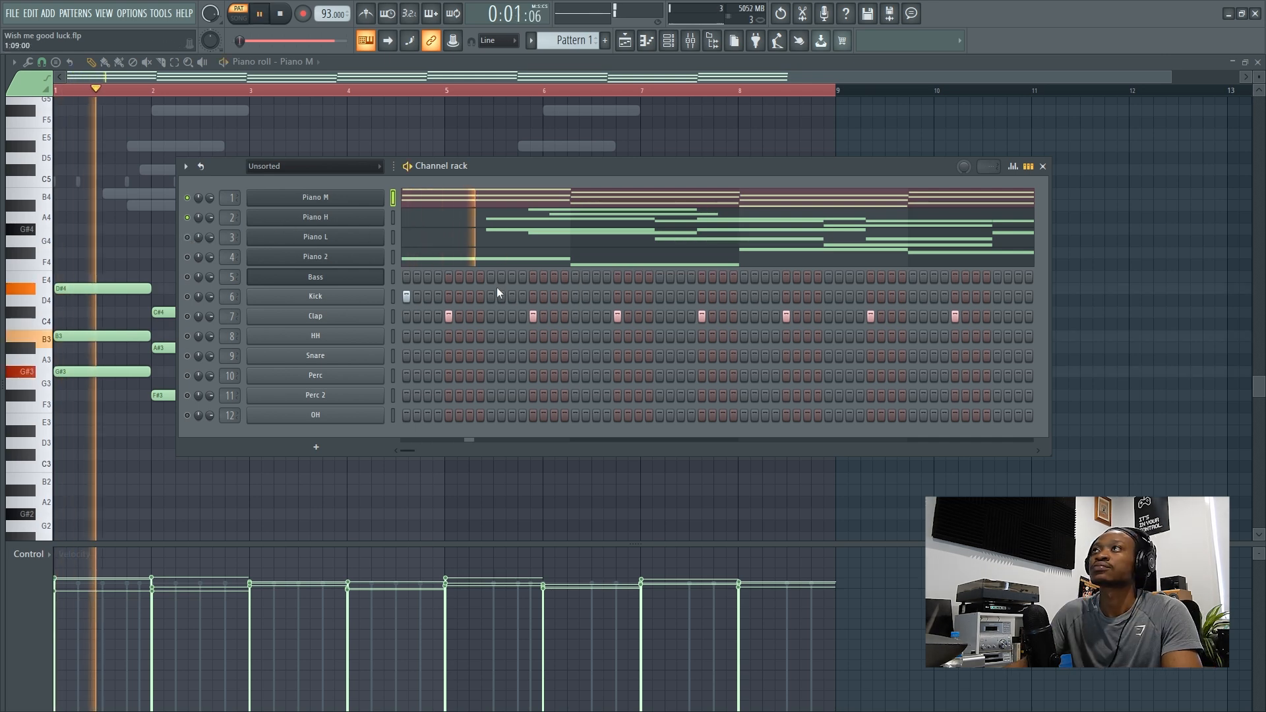
Stop playback, open Piano H's piano roll, and slightly randomize its note levels with the bipolar randomizer.
left_click(558, 218)
key("space")
left_click(27, 62)
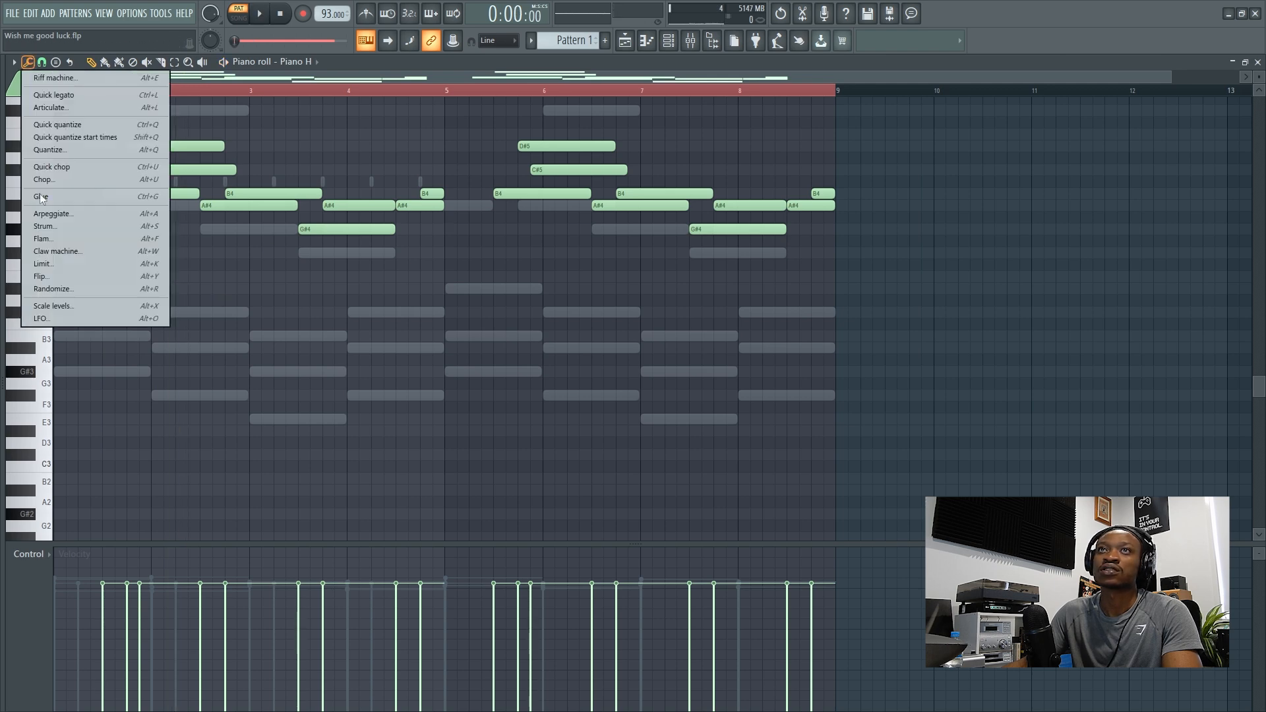
left_click(73, 291)
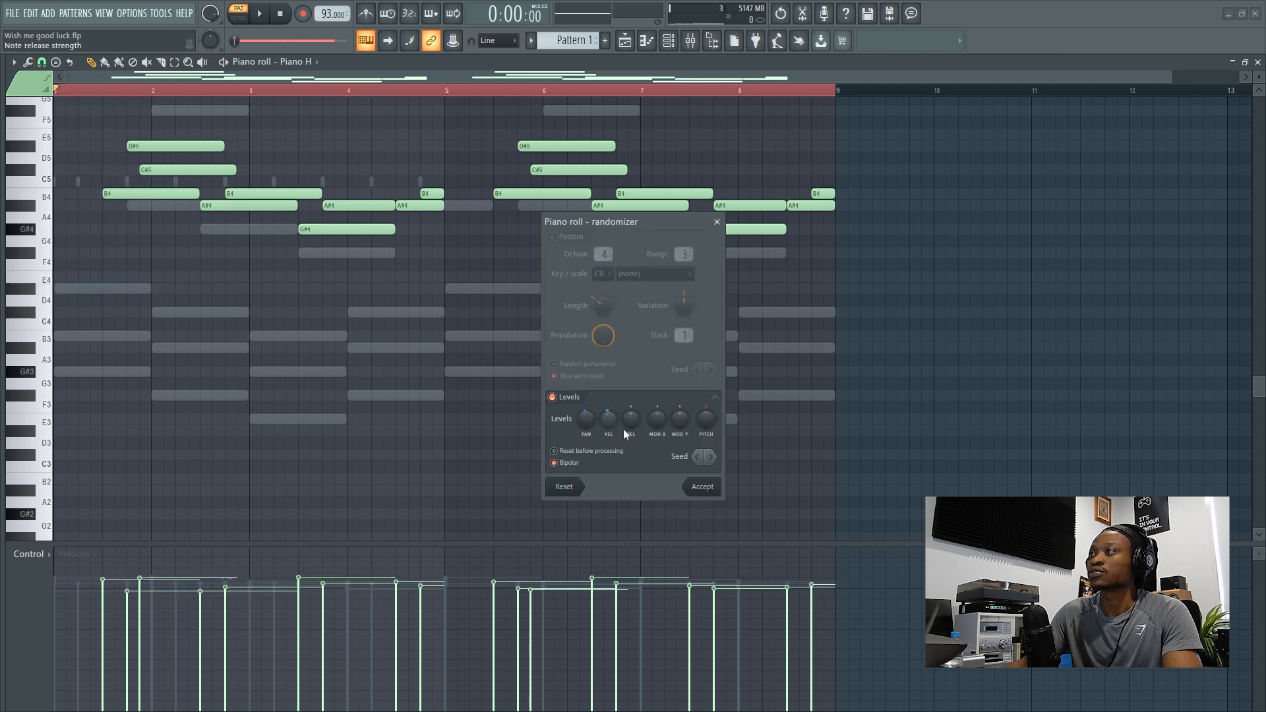
left_click(703, 487)
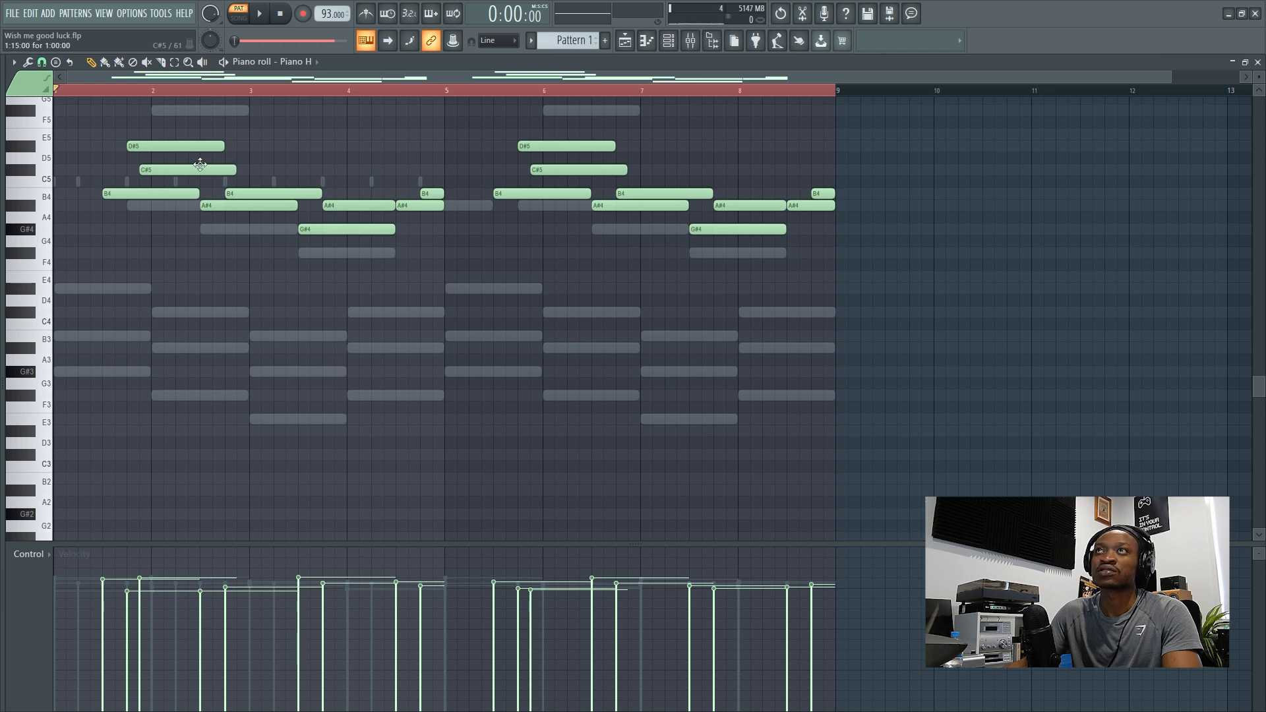
Shorten Piano H's B4, D#5, C#5 and A#4 melody notes in the first three bars.
left_click_drag(226, 148, 168, 161)
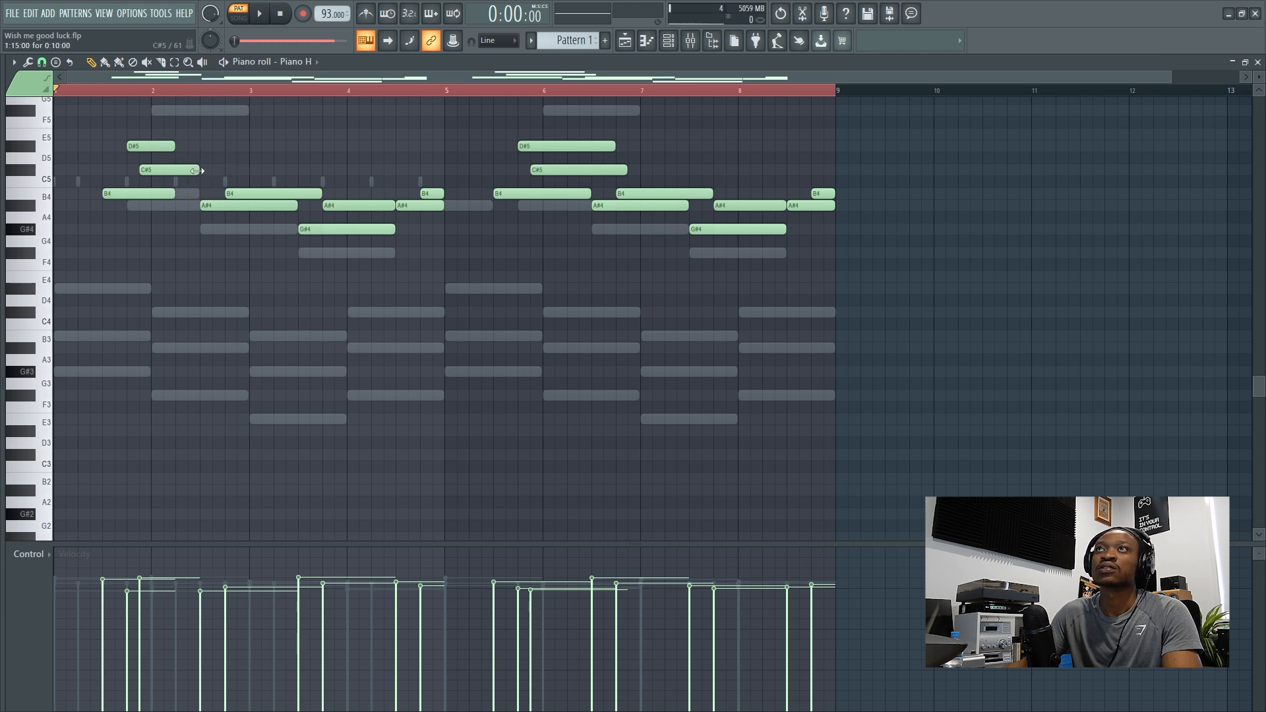
left_click_drag(298, 209, 235, 216)
left_click(292, 197)
key("ctrl+z")
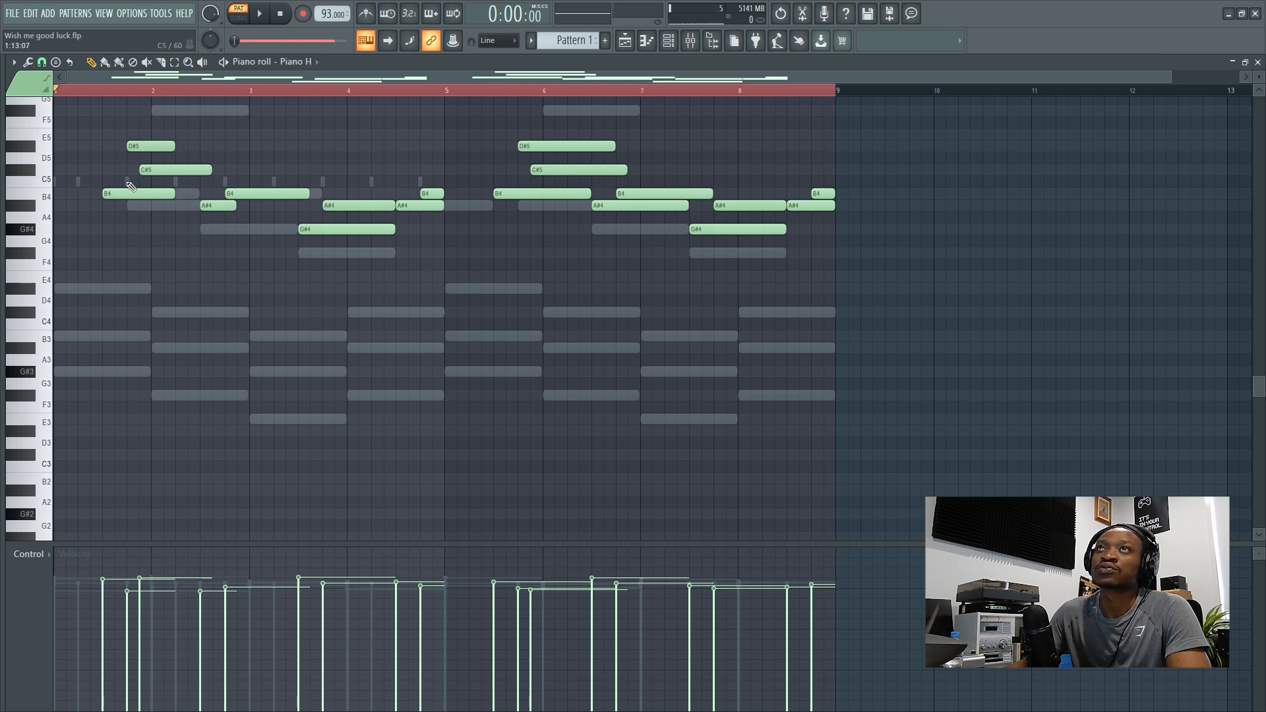
Play the pattern and shorten Piano H's B4, D#5 and C#5 notes in bars 5 and 6.
key("space")
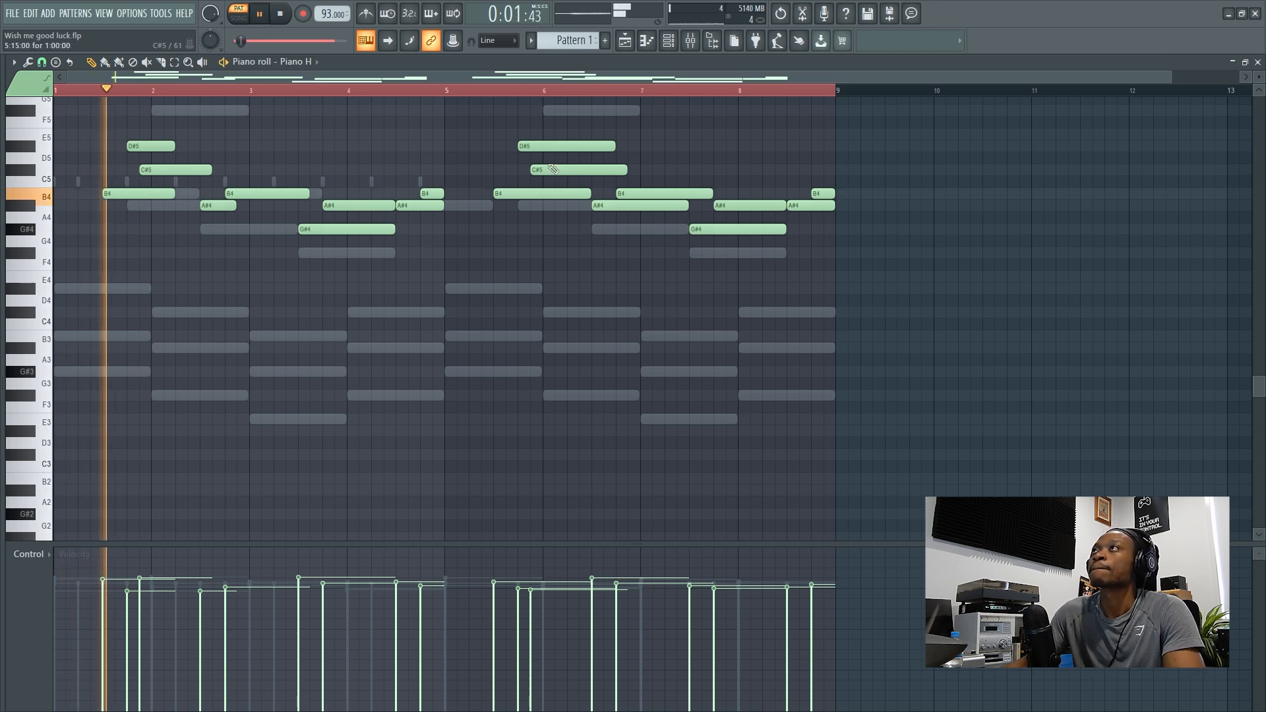
left_click_drag(613, 148, 588, 149)
left_click_drag(587, 196, 541, 197)
left_click_drag(625, 171, 565, 145)
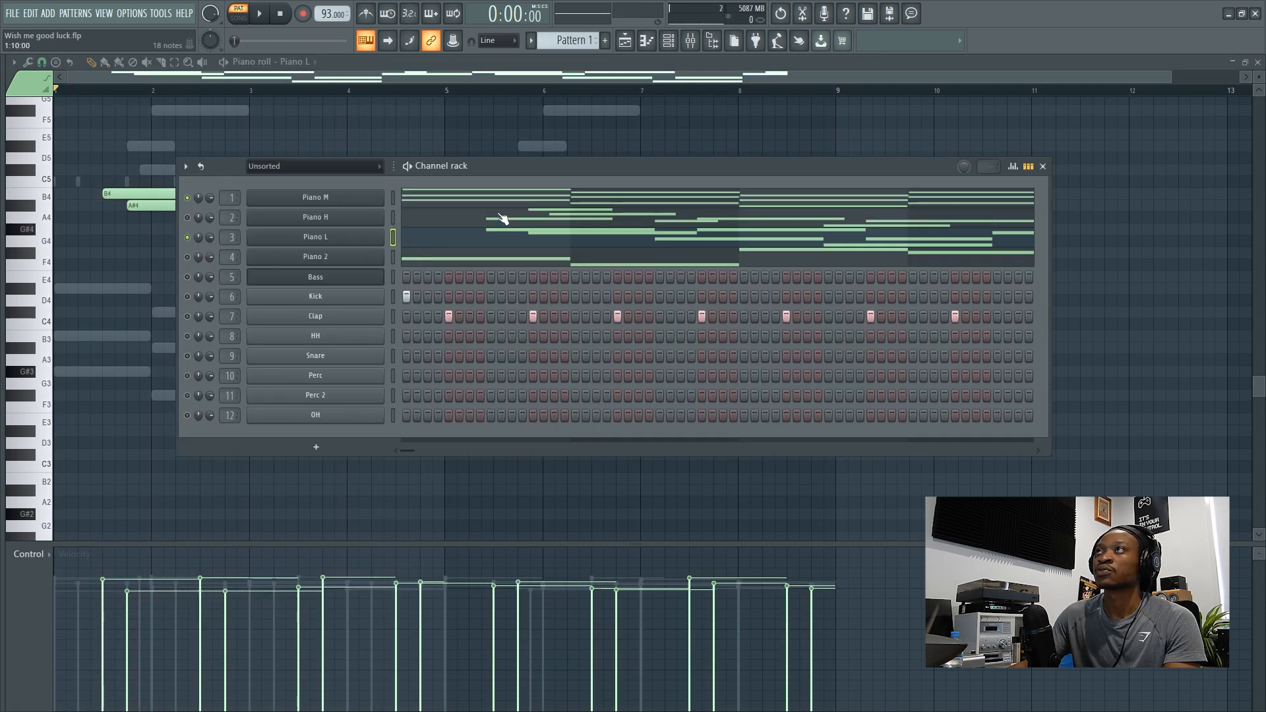
Open Piano 2's piano roll, return to the channel rack, and play Piano 2 together with Piano M.
left_click(424, 259)
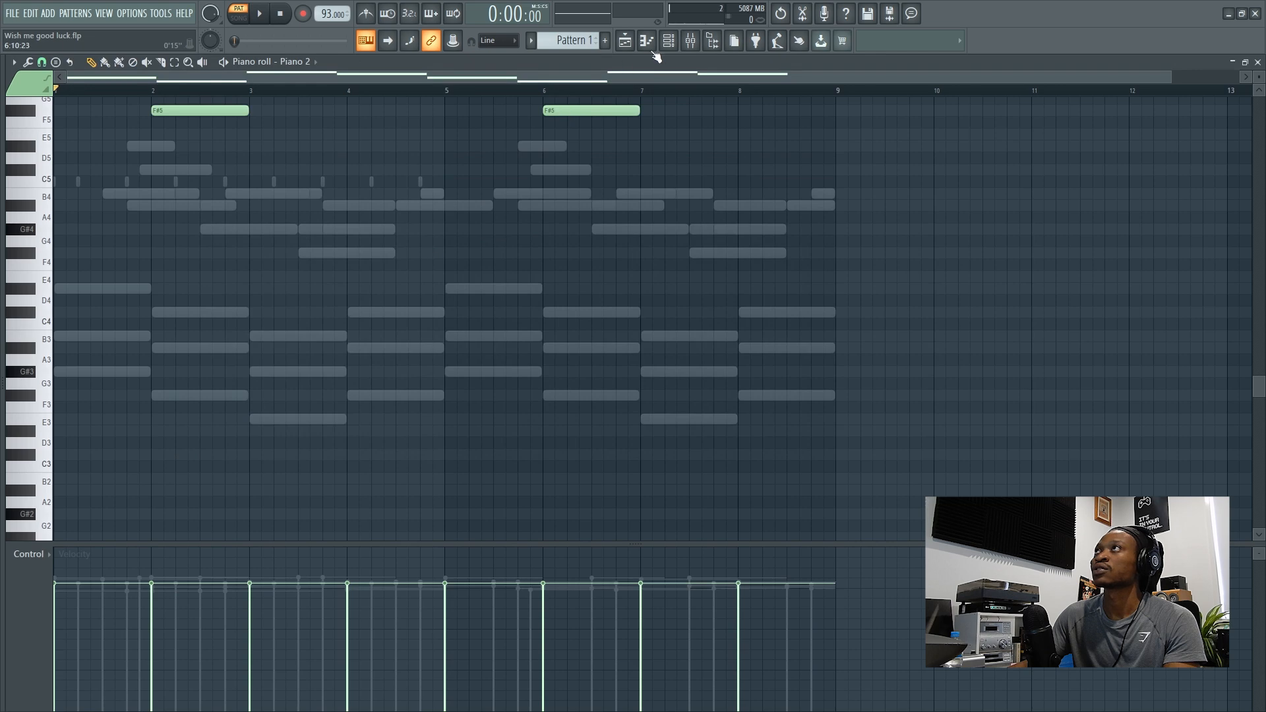
left_click(668, 40)
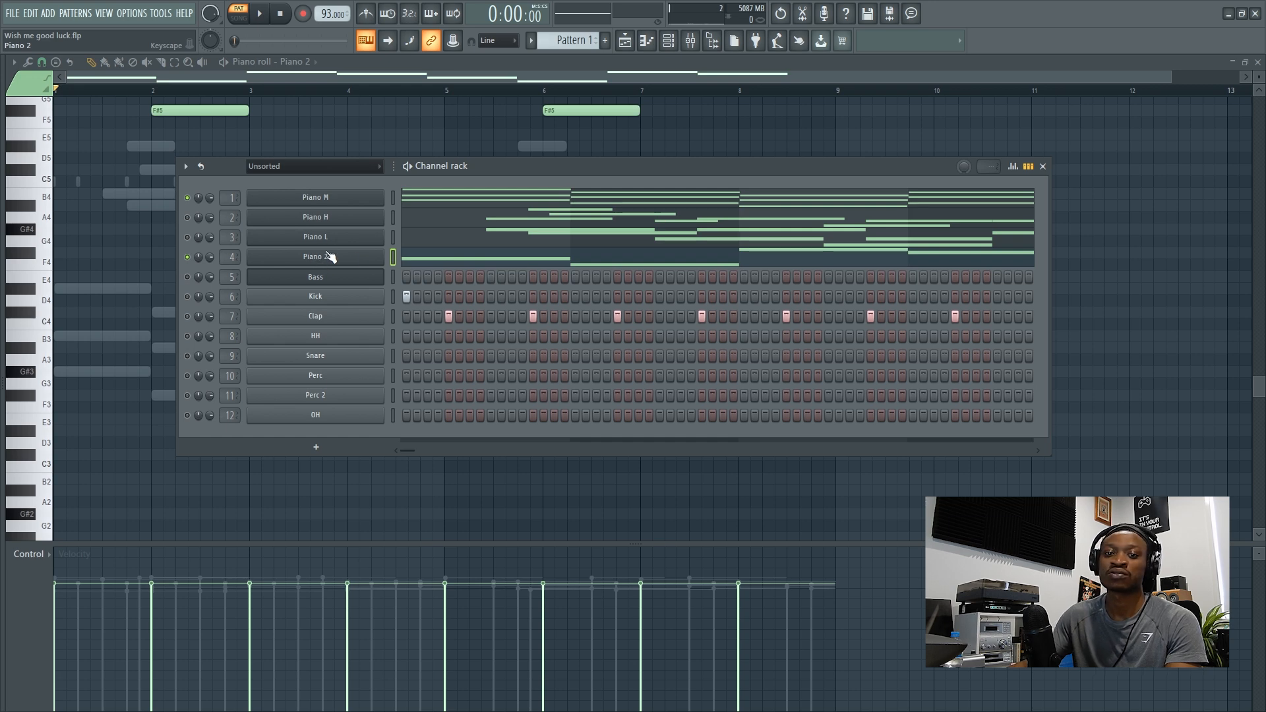
key("space")
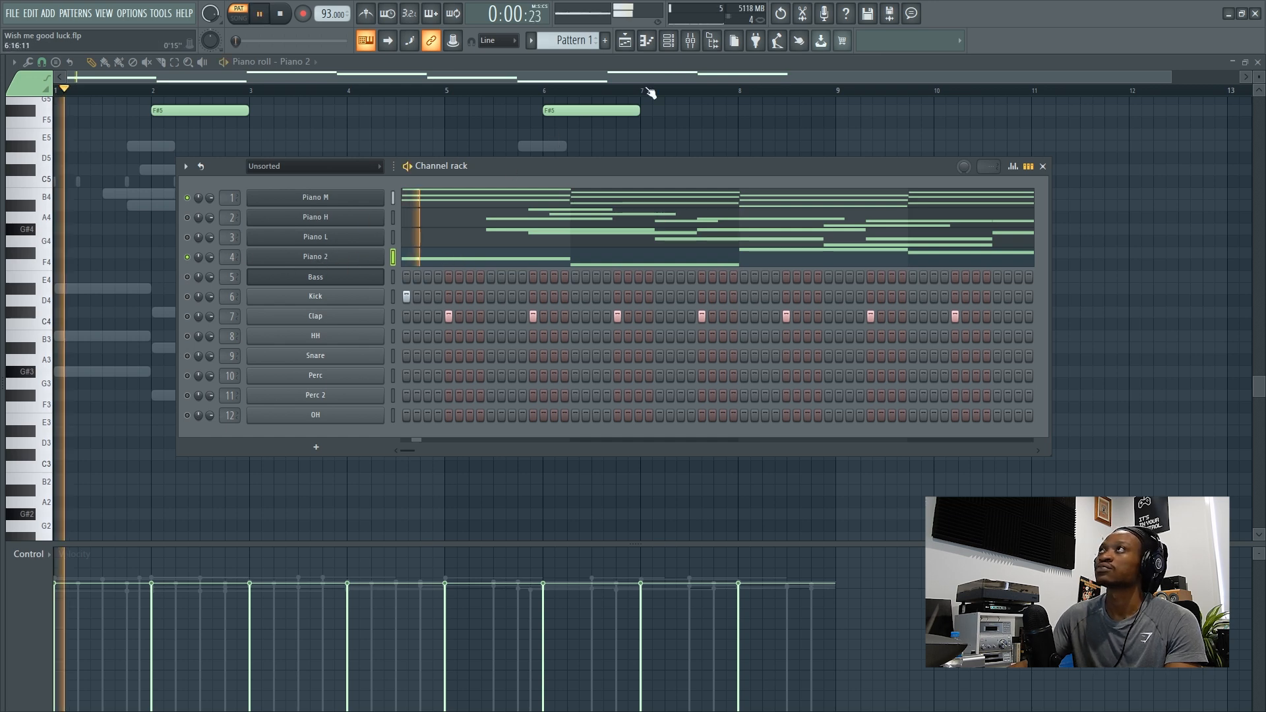
Lower mixer Insert 4 to -12.5 dB and cut its low and high frequencies with Fruity parametric EQ 2.
left_click(690, 41)
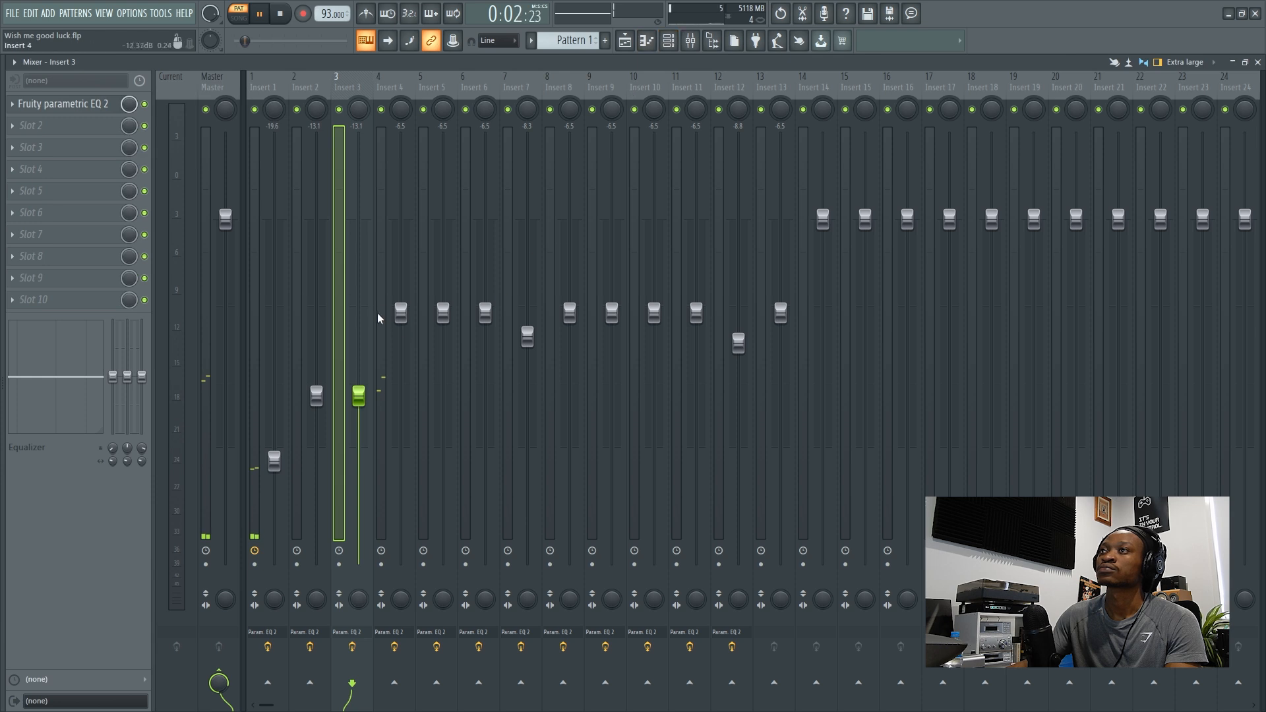
left_click_drag(401, 313, 403, 388)
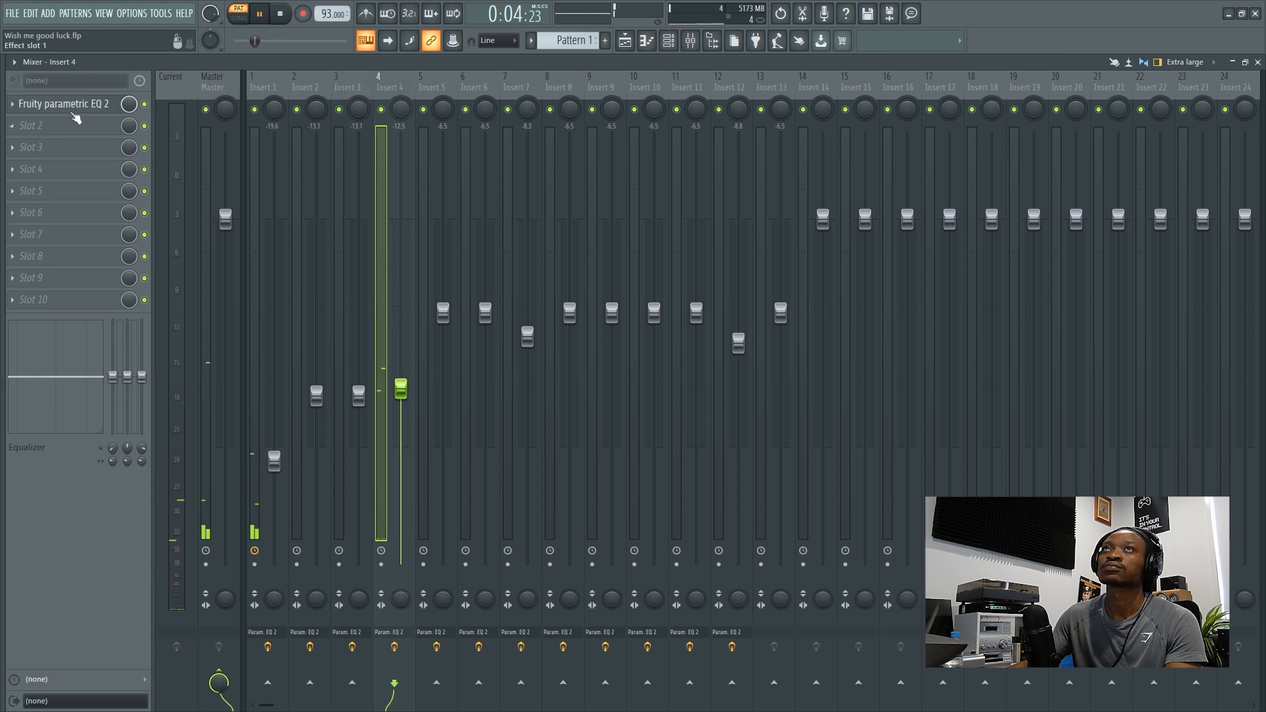
left_click(78, 104)
left_click_drag(167, 350, 231, 417)
left_click_drag(396, 337, 352, 419)
key("space")
mouse_move(232, 417)
left_mouse_down()
mouse_move(251, 417)
mouse_move(227, 416)
left_mouse_up()
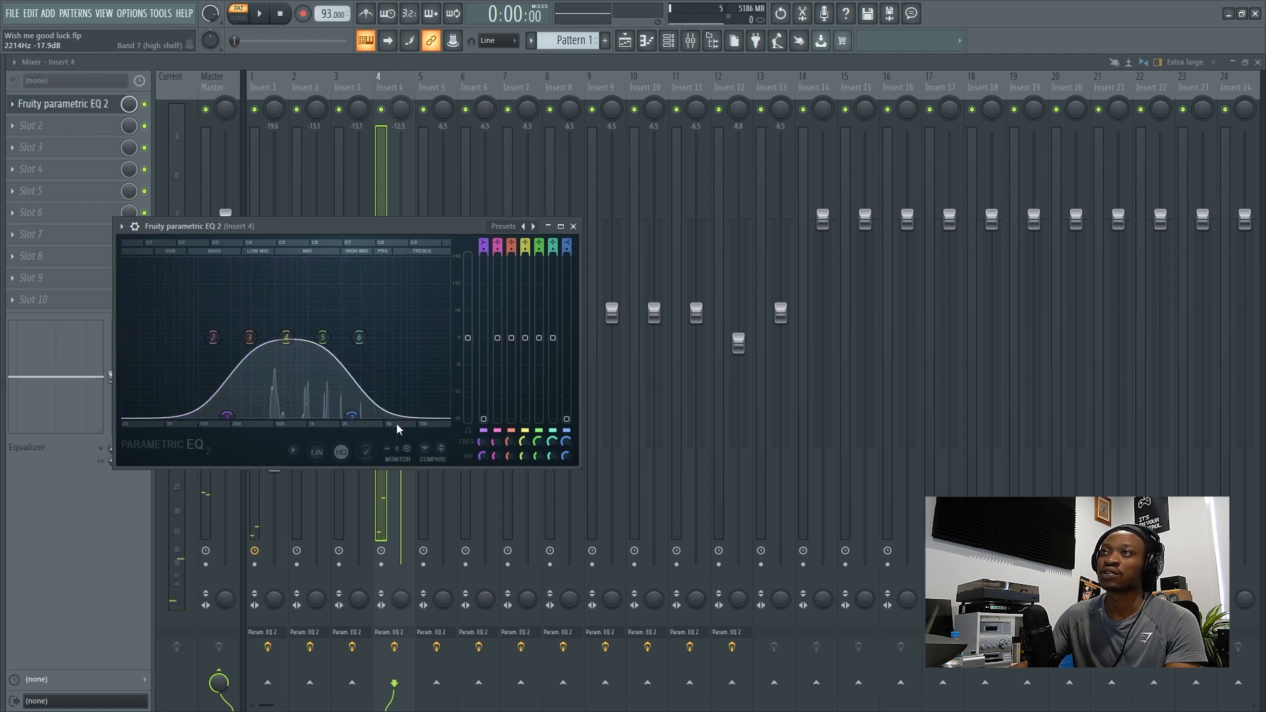
left_click_drag(351, 417, 385, 417)
left_click_drag(230, 415, 279, 413)
left_click_drag(386, 417, 337, 416)
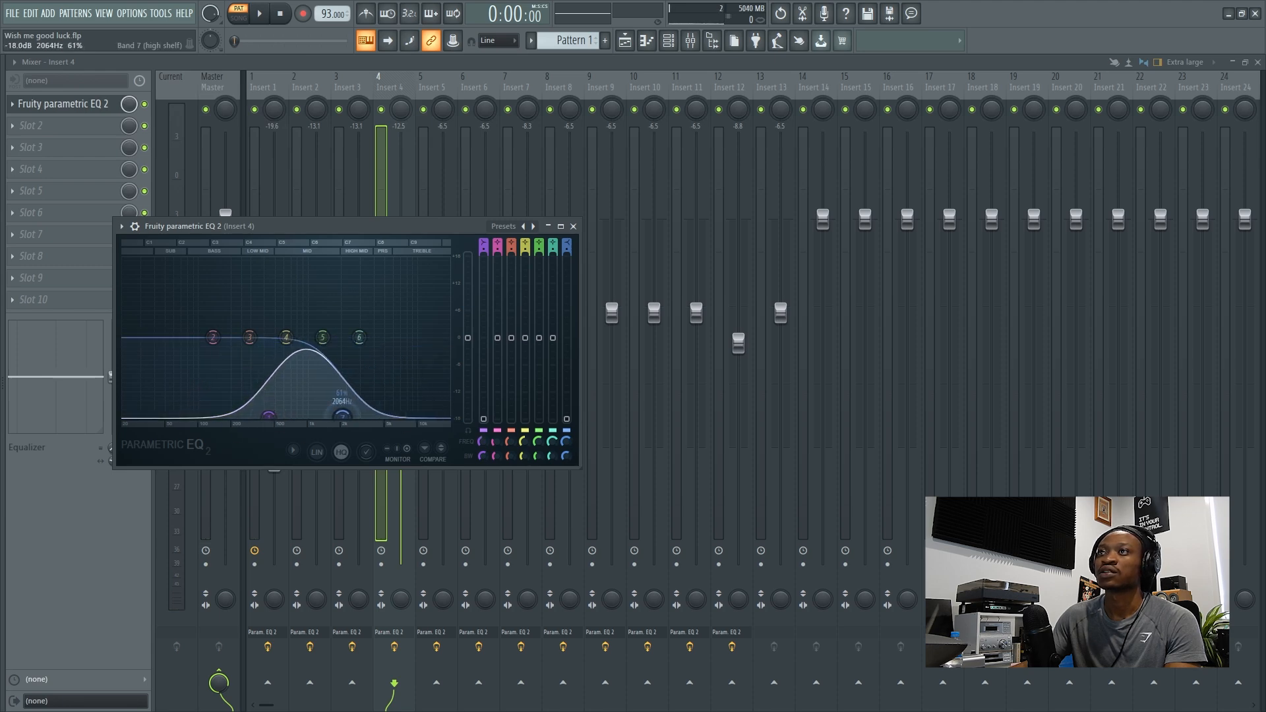
key("space")
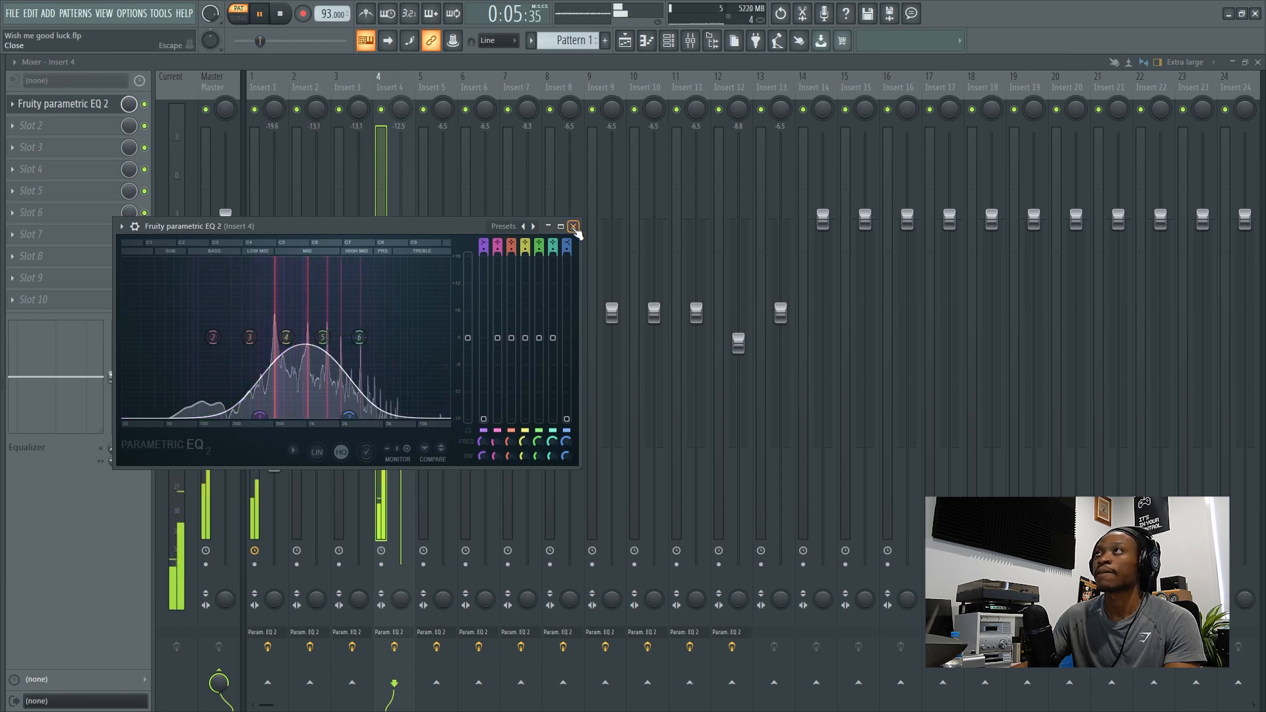
left_click(574, 226)
Lower mixer Insert 4 further to -15.9 dB, show the channel rack, and stop playback.
left_click_drag(400, 386, 400, 418)
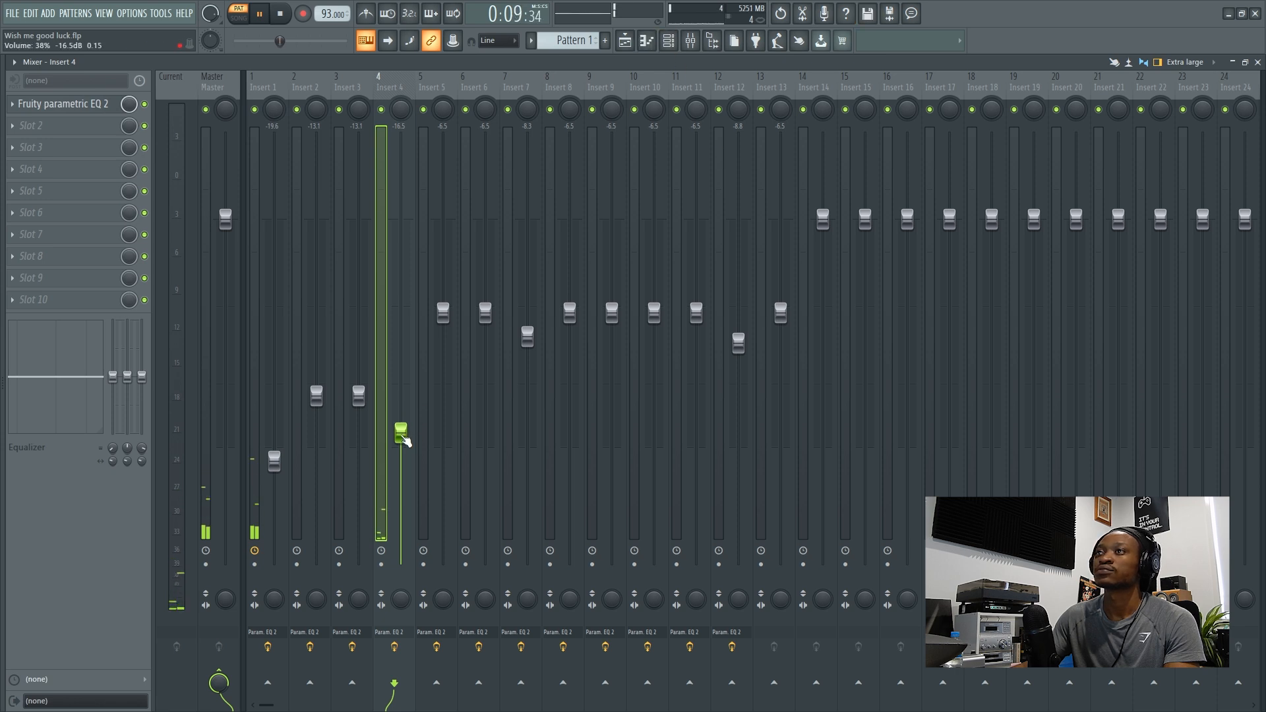
left_click(668, 41)
key("space")
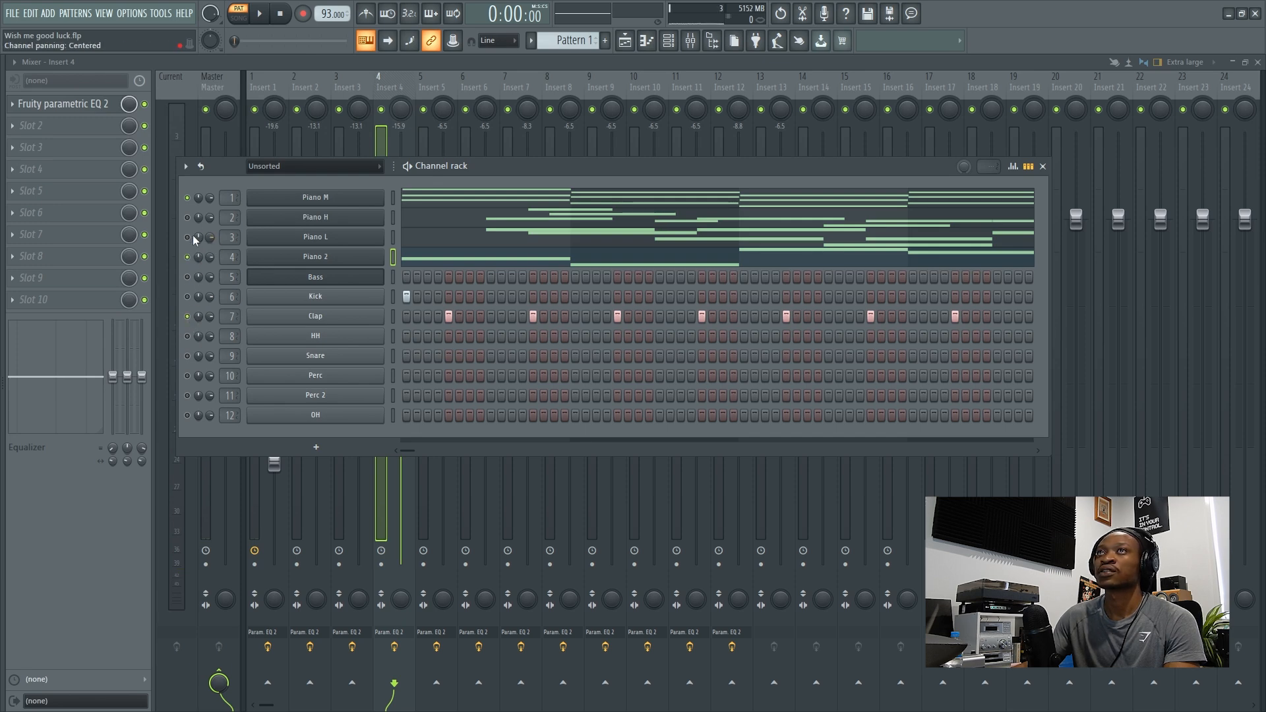
Play Piano M with the Clap and compare the mix by switching Piano L and Piano H on and off.
key("space")
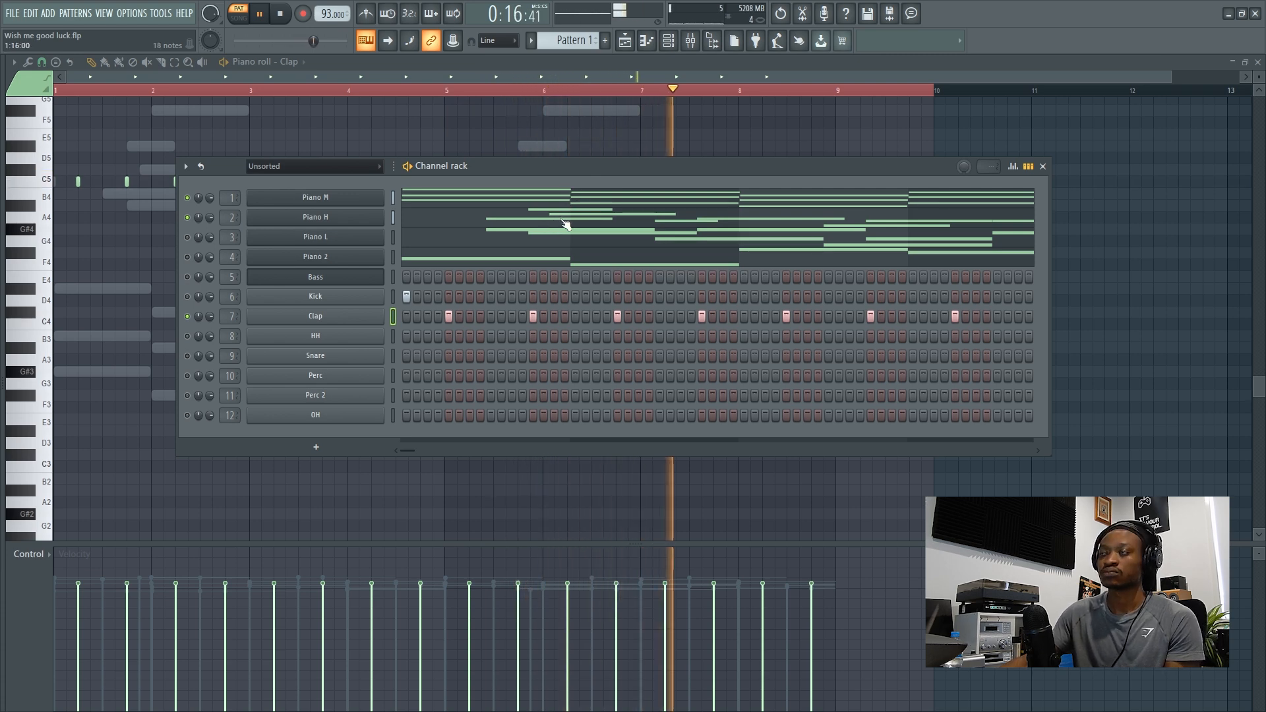
left_click(188, 238)
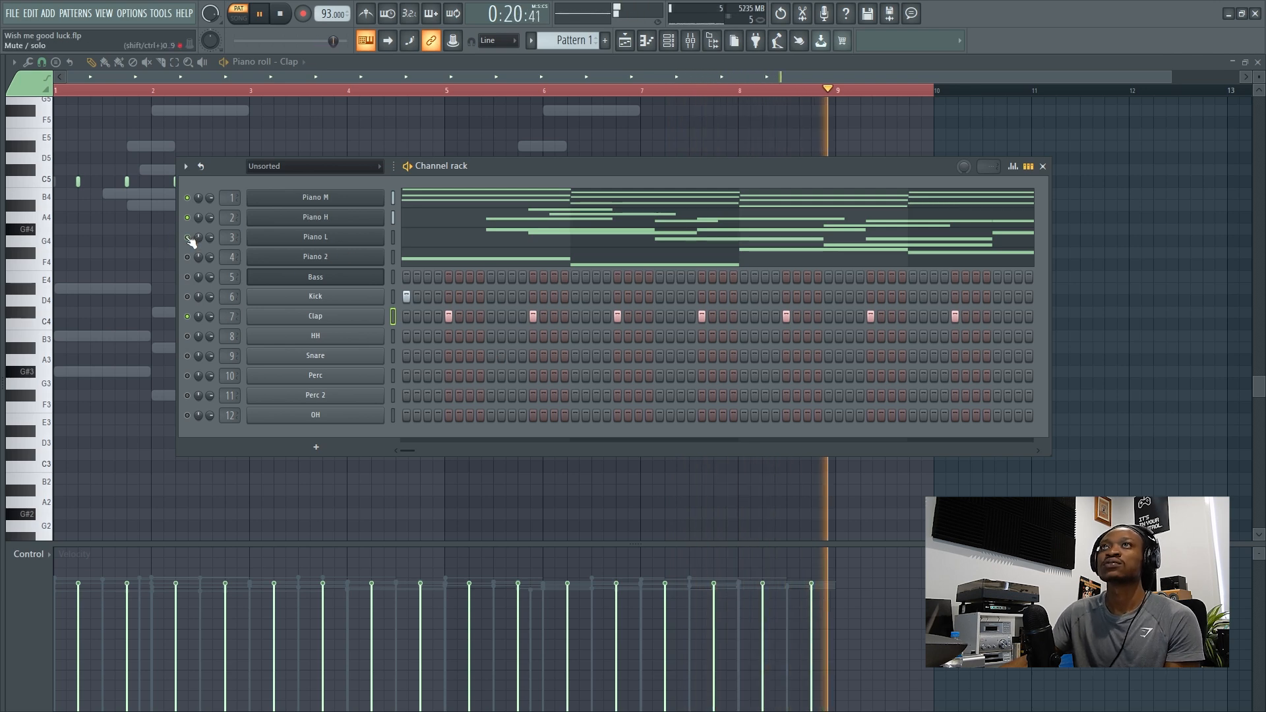
left_click(188, 217)
Select the Clap notes, switch to Piano M's notes, and restore the pattern length to eight bars.
key("F6")
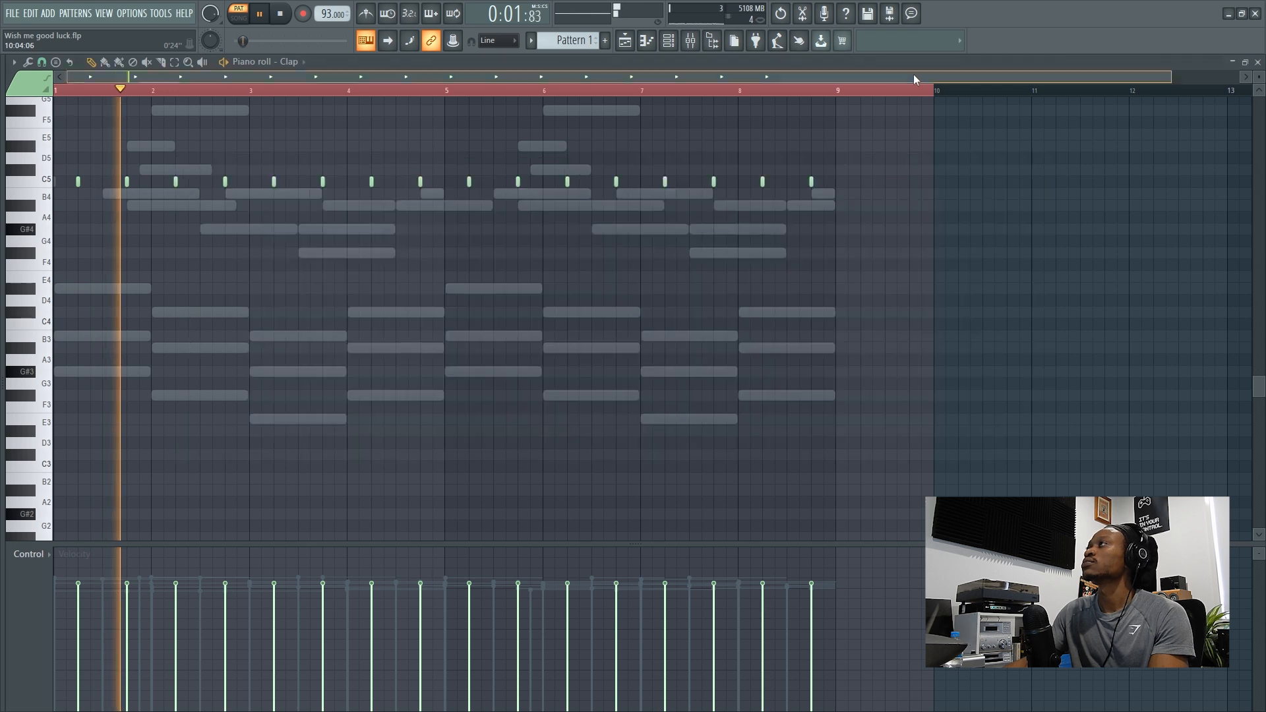
key("ctrl+a")
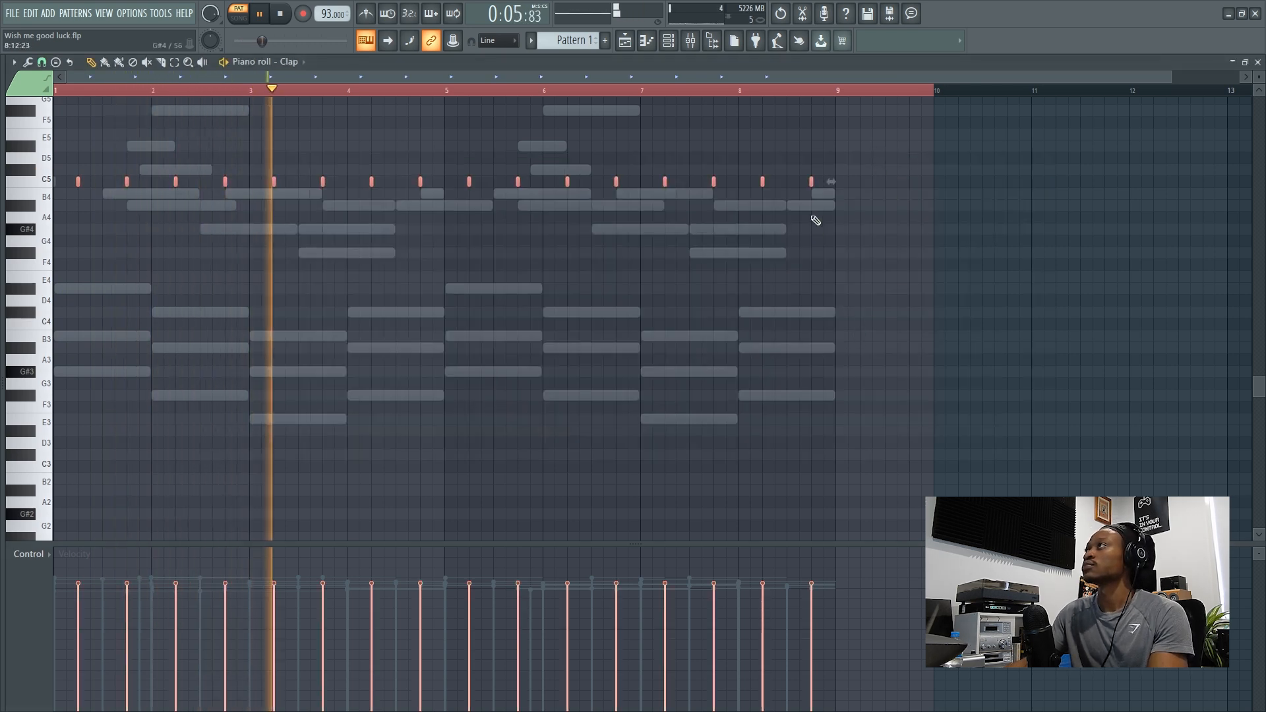
right_click(826, 314)
right_click(827, 313)
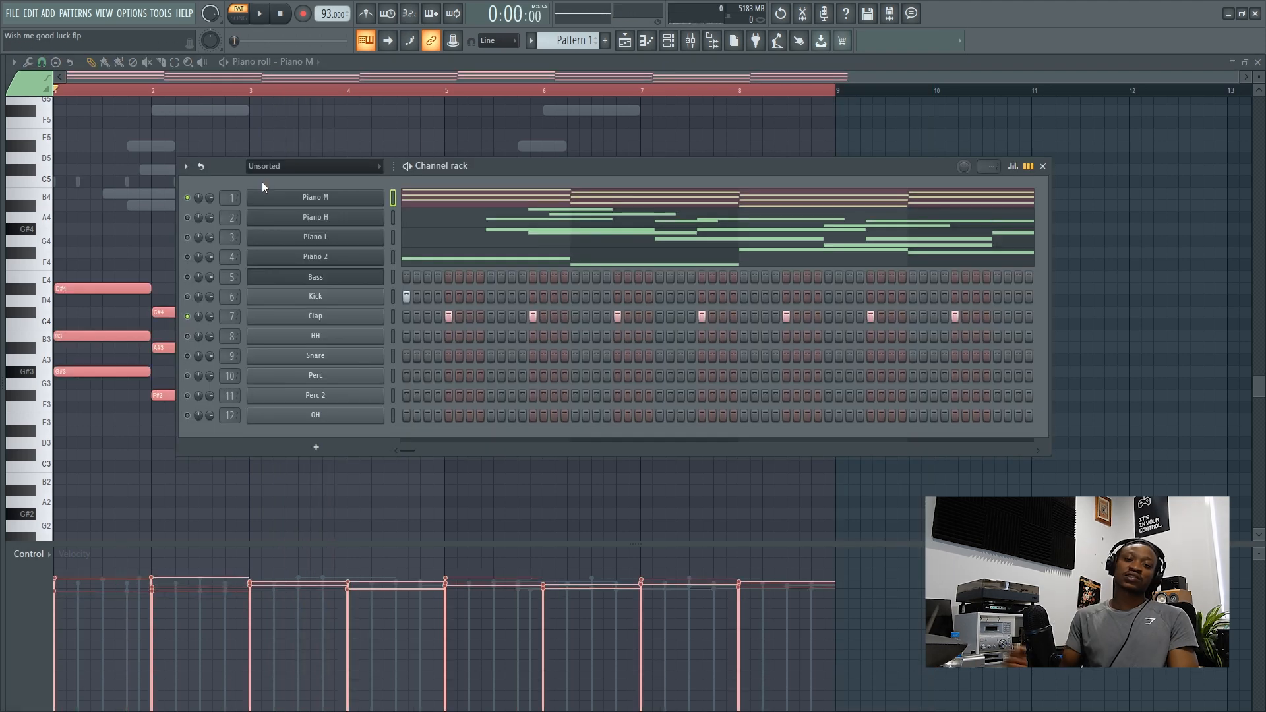